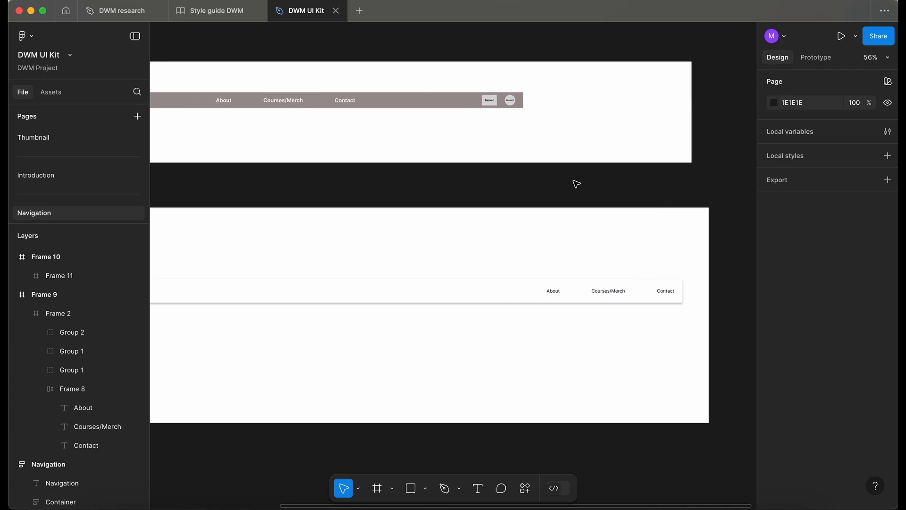
scroll(487, 109, up, 3)
scroll(483, 107, down, 5)
scroll(482, 106, left, 3)
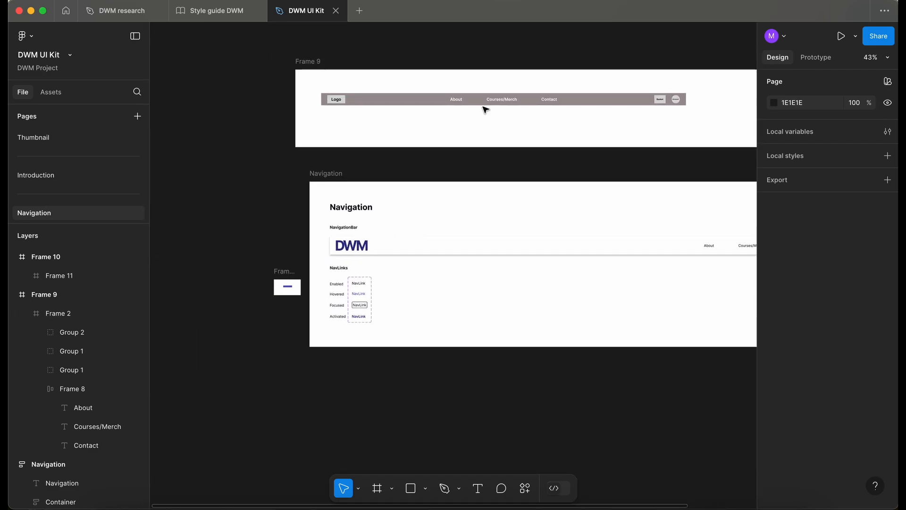
scroll(483, 107, right, 2)
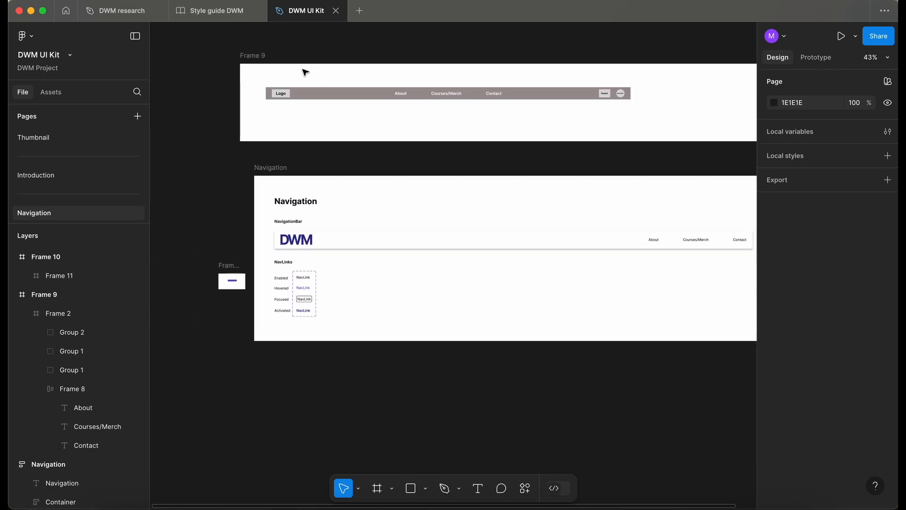
Switch to the Style guide DWM file and insert the shopping-cart icon from the Feather Icons plugin, searching for shop.
click(221, 11)
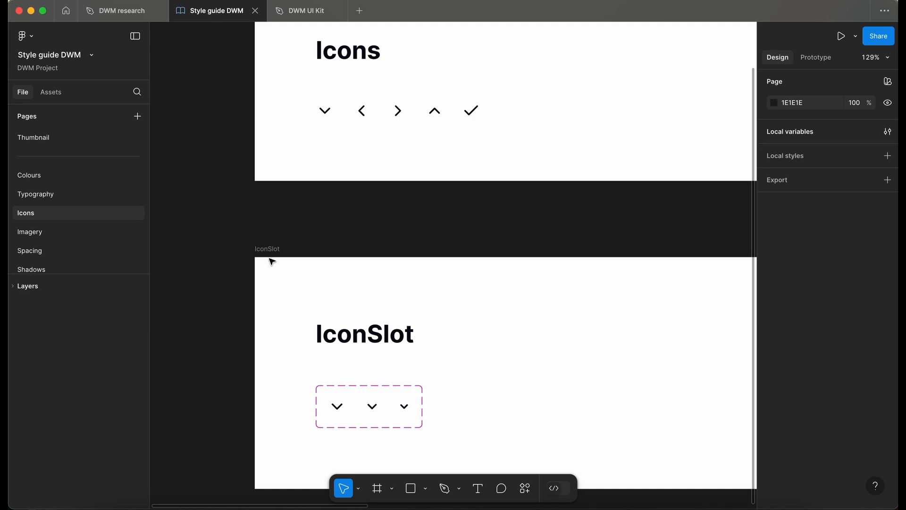
scroll(271, 261, up, 2)
scroll(272, 262, down, 2)
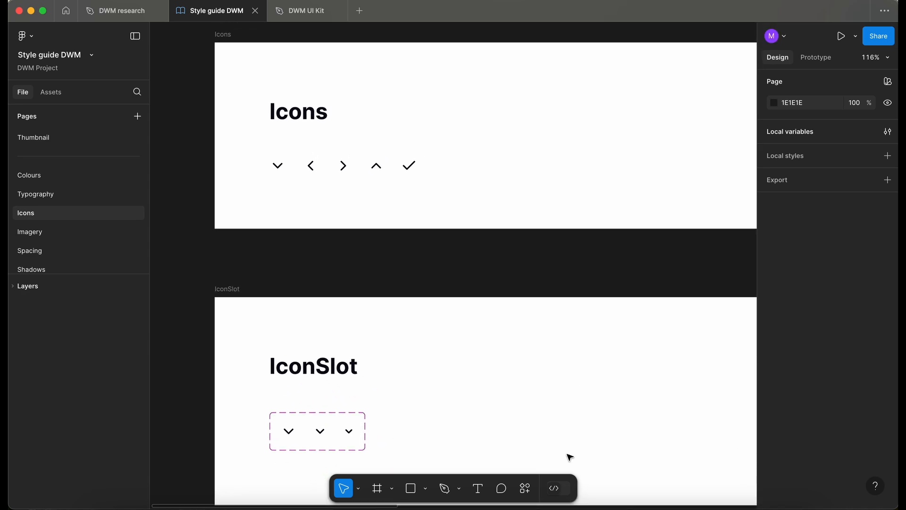
click(524, 488)
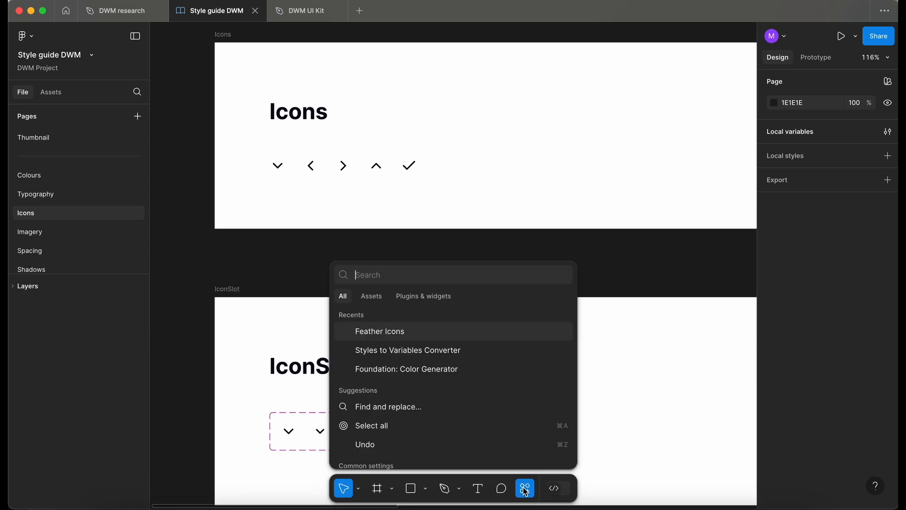
click(386, 333)
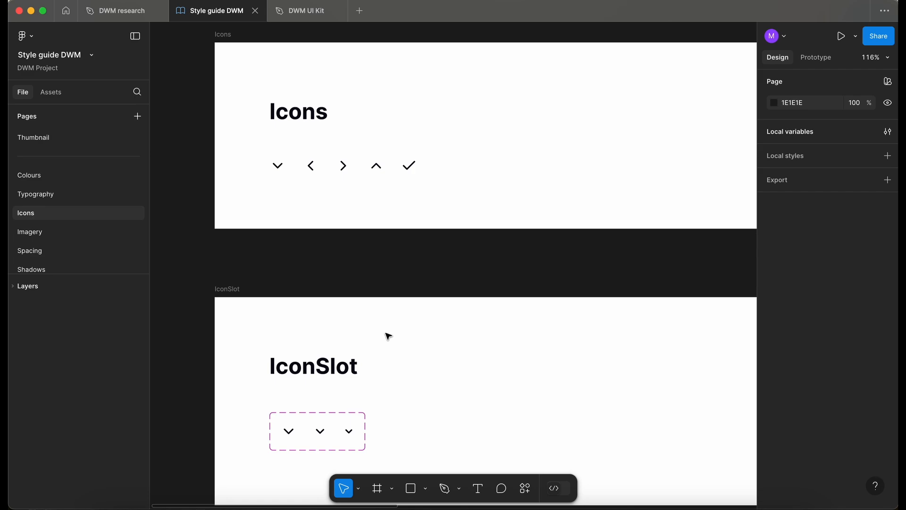
text(shop)
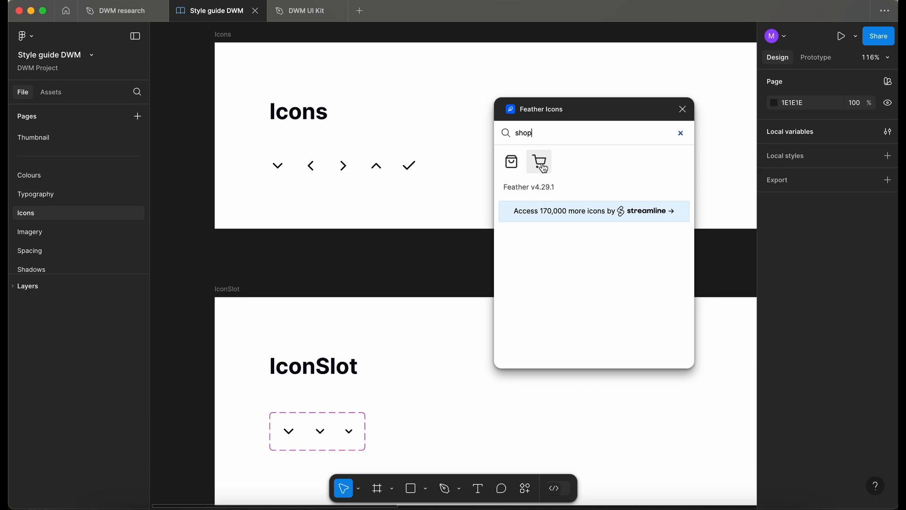
drag(542, 167, 464, 261)
click(687, 113)
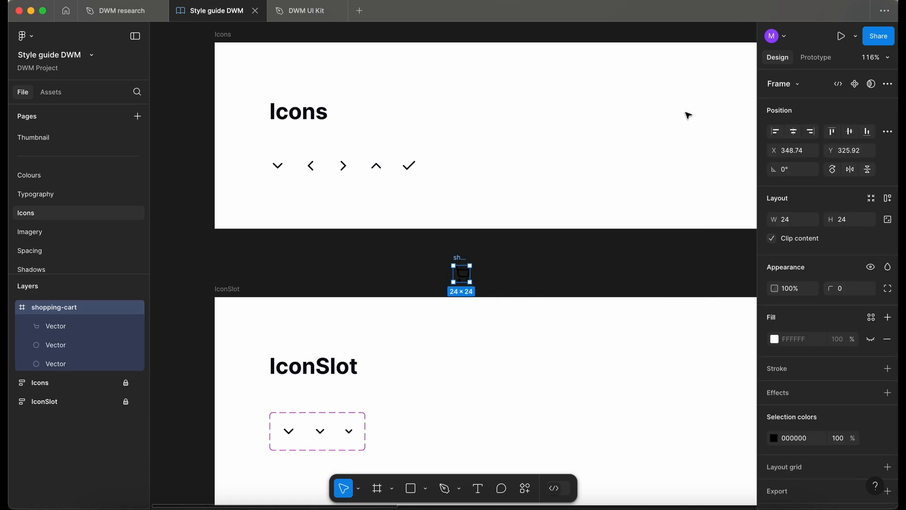
Paste the shopping-cart icon into the icons row after the check icon and flatten its three vectors into one path.
click(411, 165)
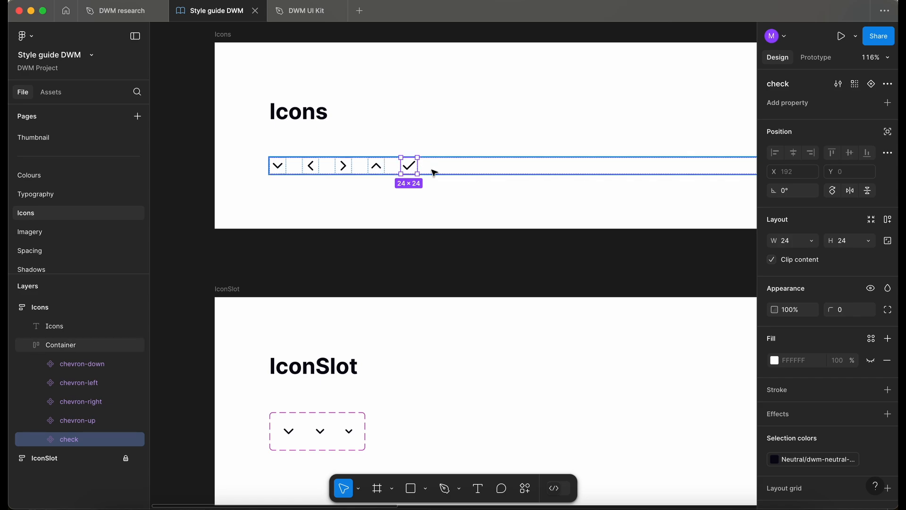
key(super+v)
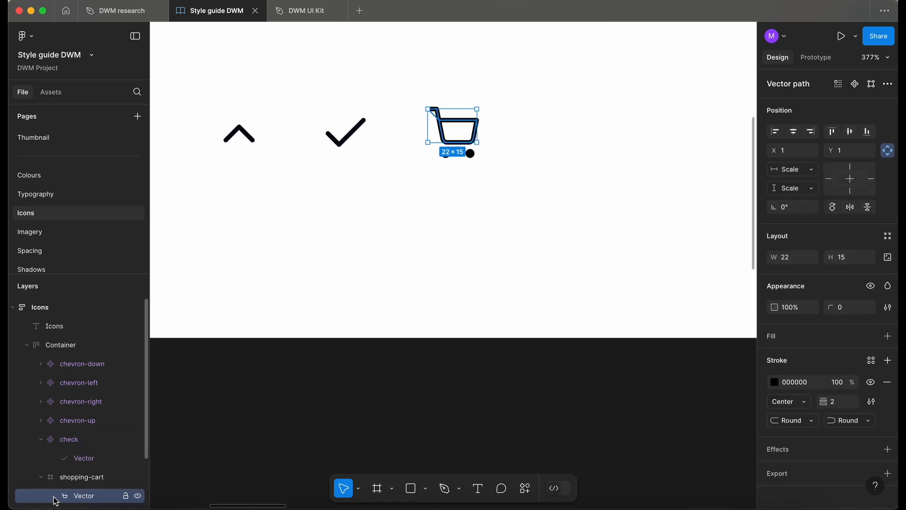
scroll(74, 459, down, 3)
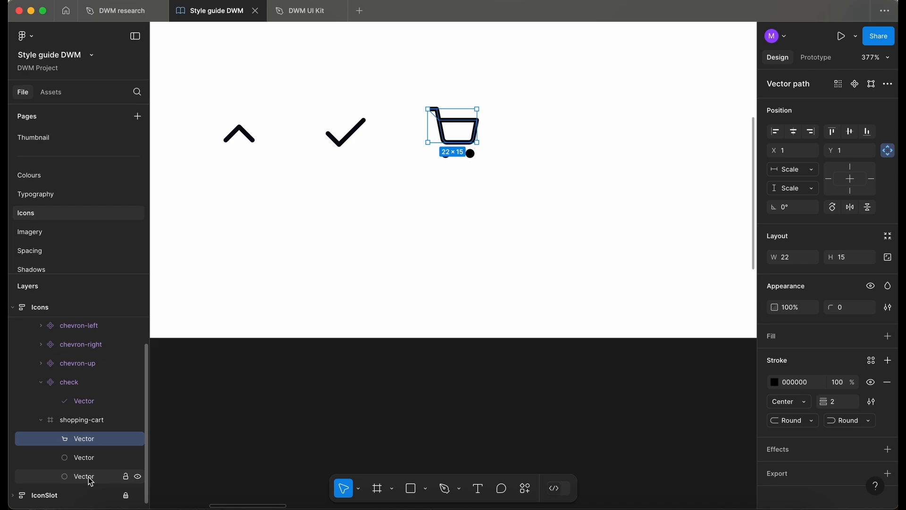
shift+click(84, 476)
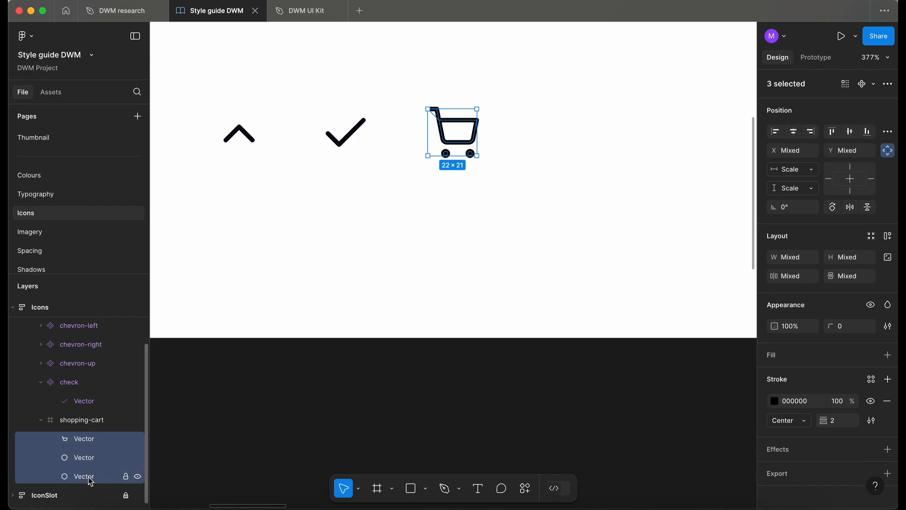
key(super+e)
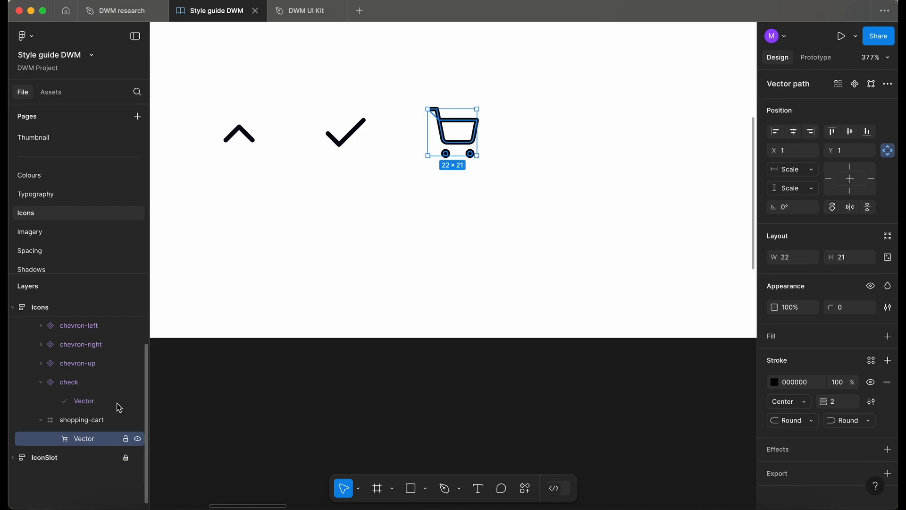
Compare the check icon's vector with the shopping-cart vector and frame.
click(346, 134)
click(447, 140)
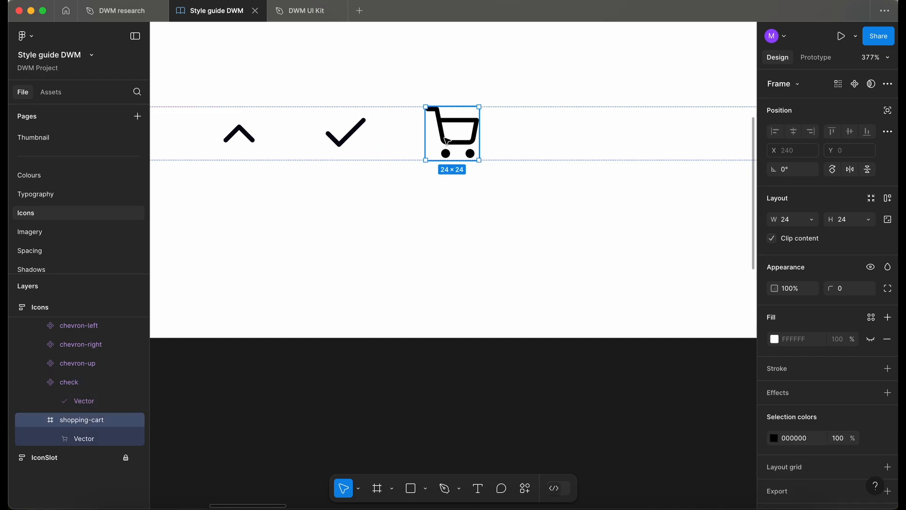
double_click(337, 144)
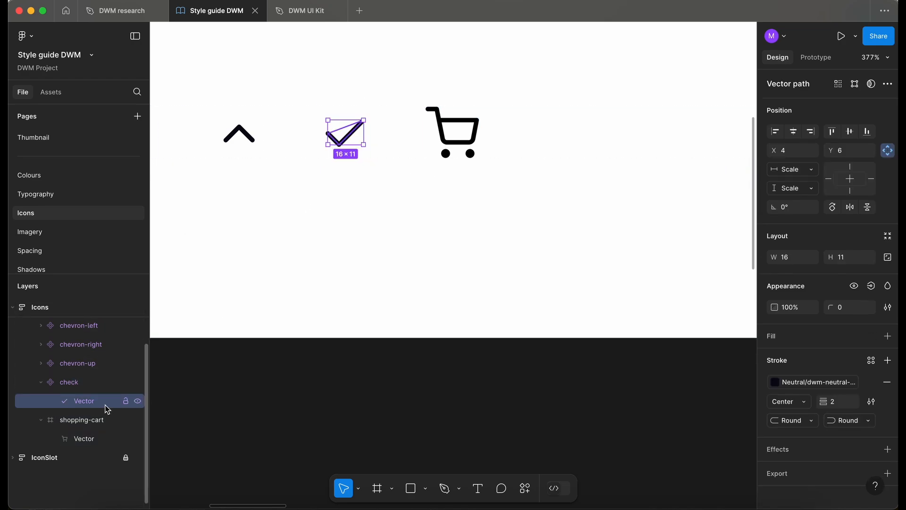
click(84, 438)
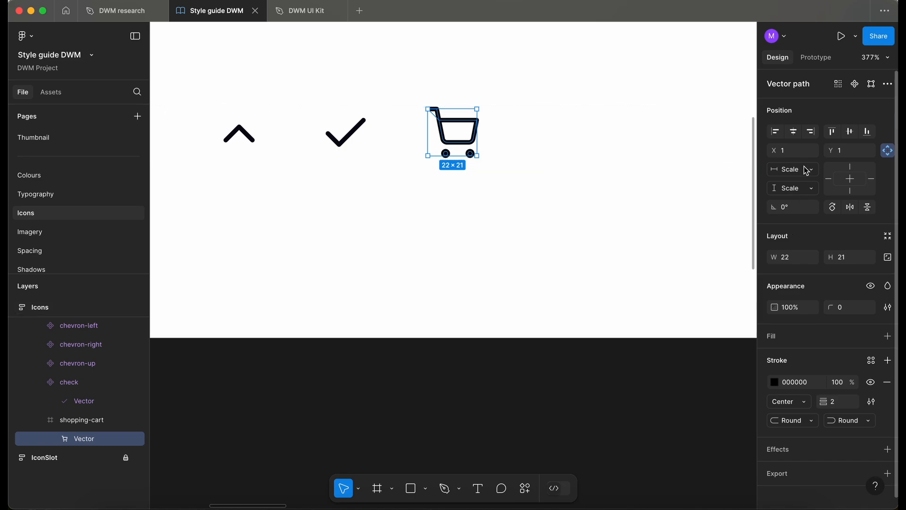
key(Escape)
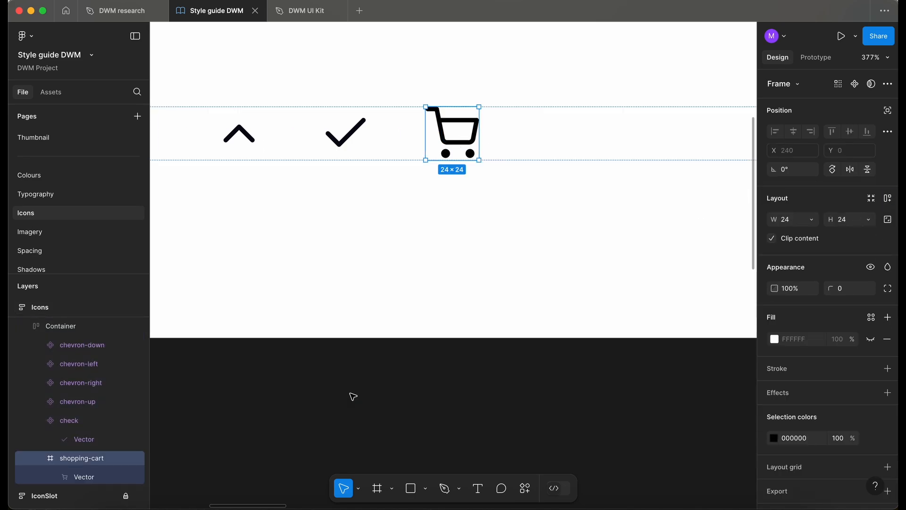
Turn the shopping-cart frame into a component.
key(super+alt+k)
scroll(379, 330, down, 5)
click(374, 363)
scroll(374, 364, down, 5)
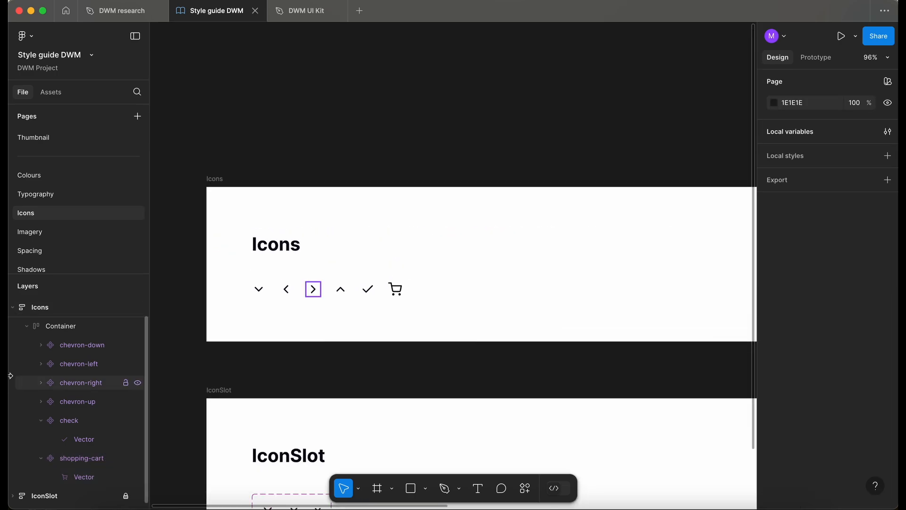
click(27, 326)
scroll(392, 208, down, 3)
Apply the dwm-neutral-900 colour variable to the shopping-cart component's selection colour, matching the check icon.
click(391, 207)
click(391, 204)
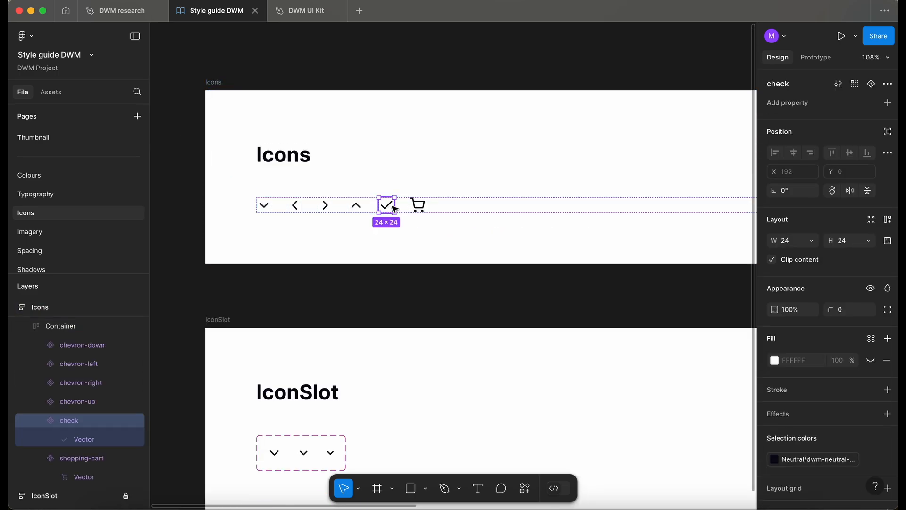
scroll(394, 209, up, 5)
scroll(395, 208, up, 2)
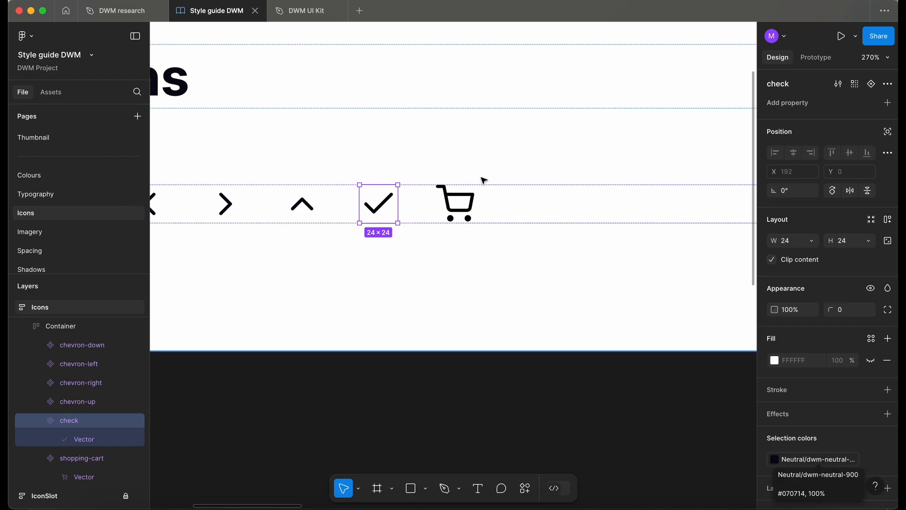
click(463, 201)
scroll(890, 479, down, 3)
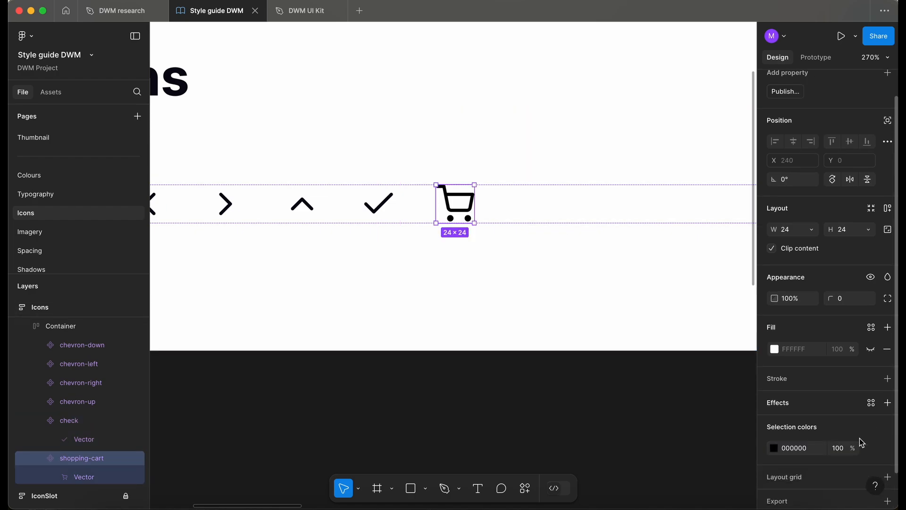
click(888, 422)
text(ne)
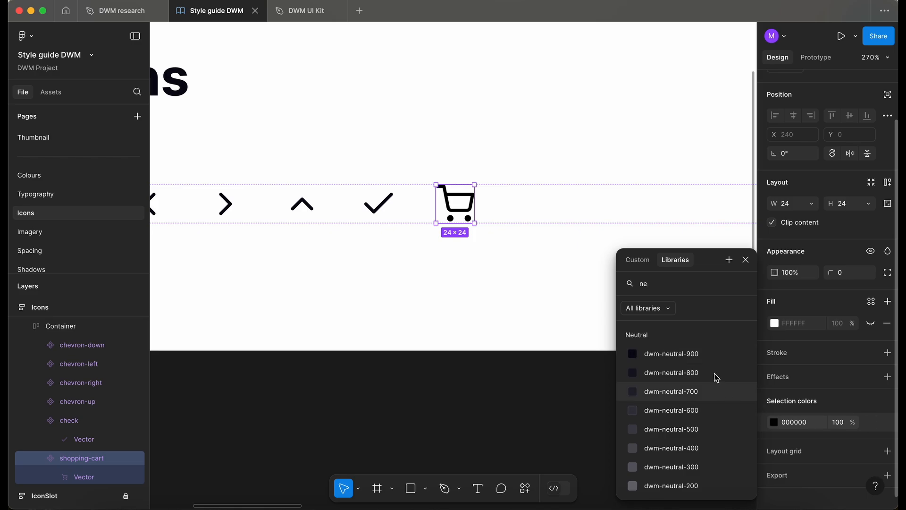
click(703, 356)
click(409, 378)
scroll(408, 378, down, 6)
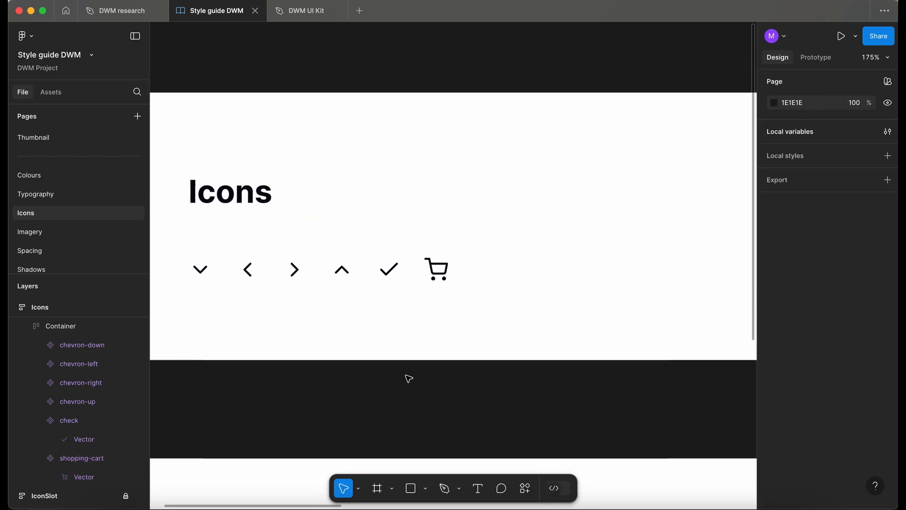
Publish the library update with the description "Added a shopping cart icon.".
click(56, 92)
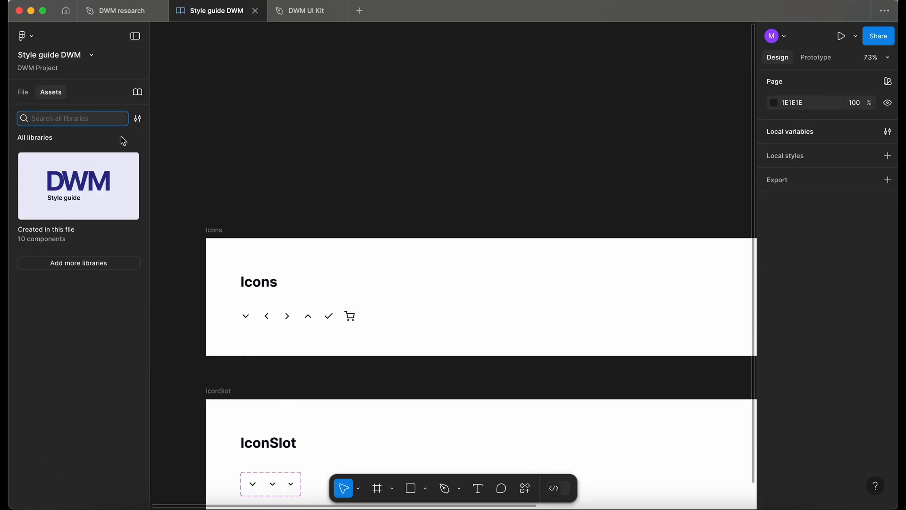
scroll(303, 324, up, 4)
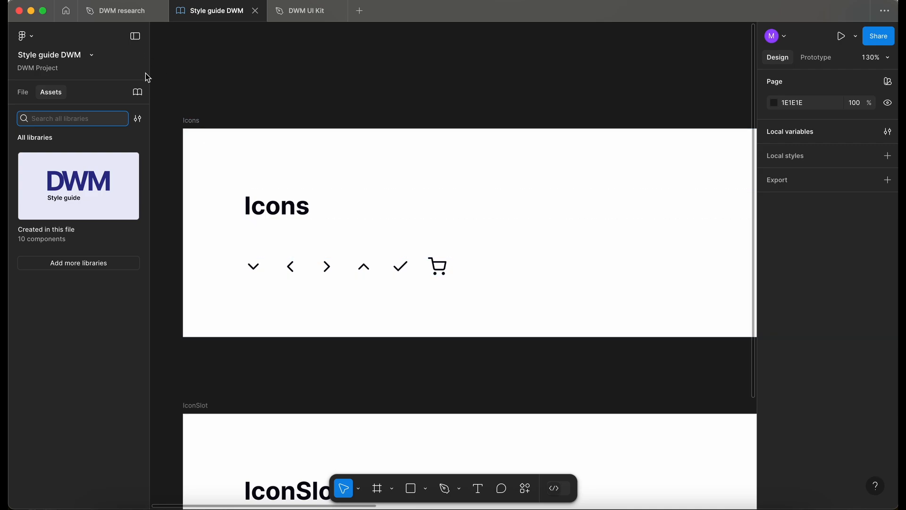
click(139, 92)
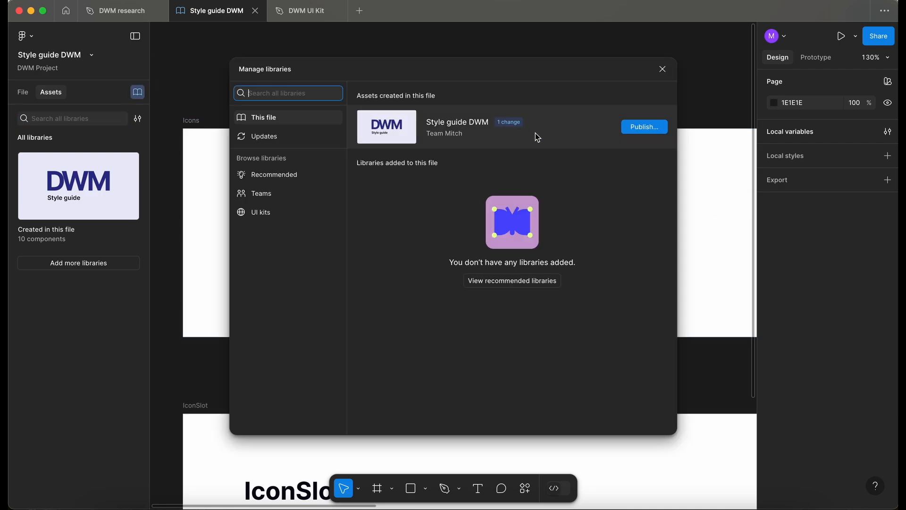
click(644, 128)
click(404, 208)
text(Added a shopping cart icon.)
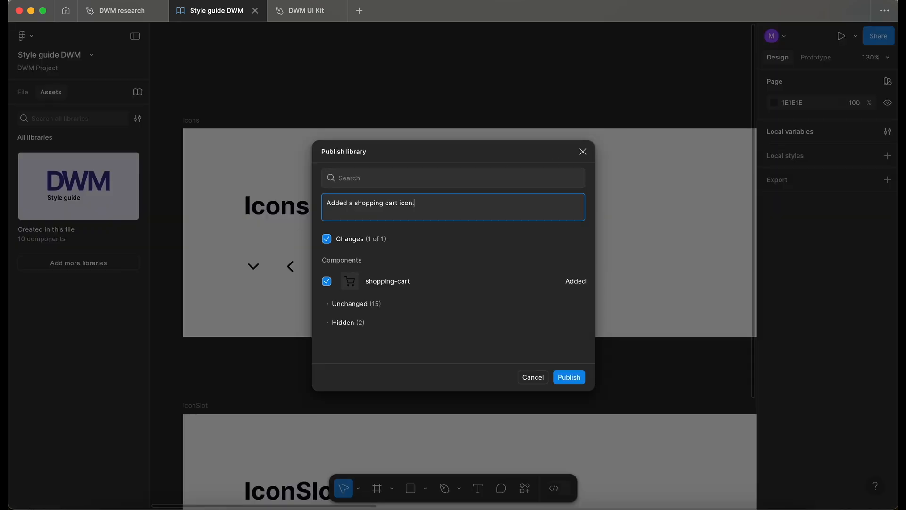
click(569, 378)
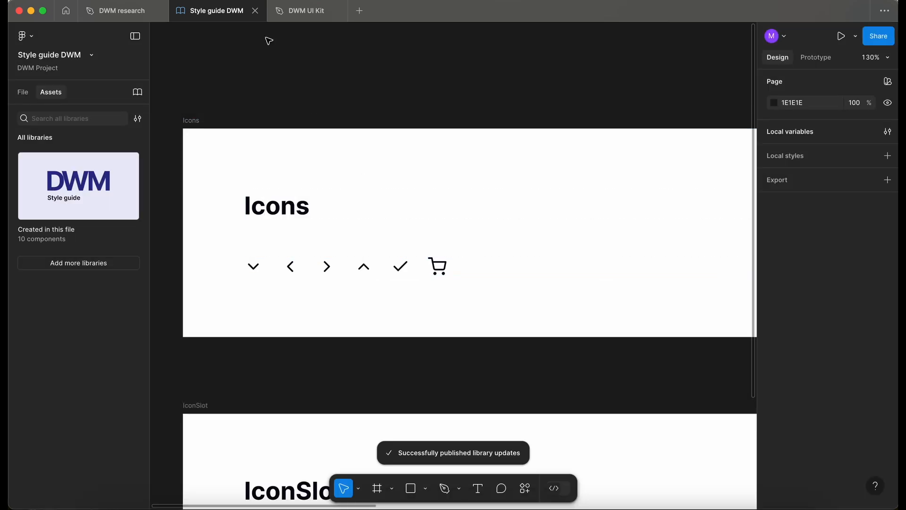
Switch to the DWM UI Kit file and duplicate the NavLinks row.
click(24, 93)
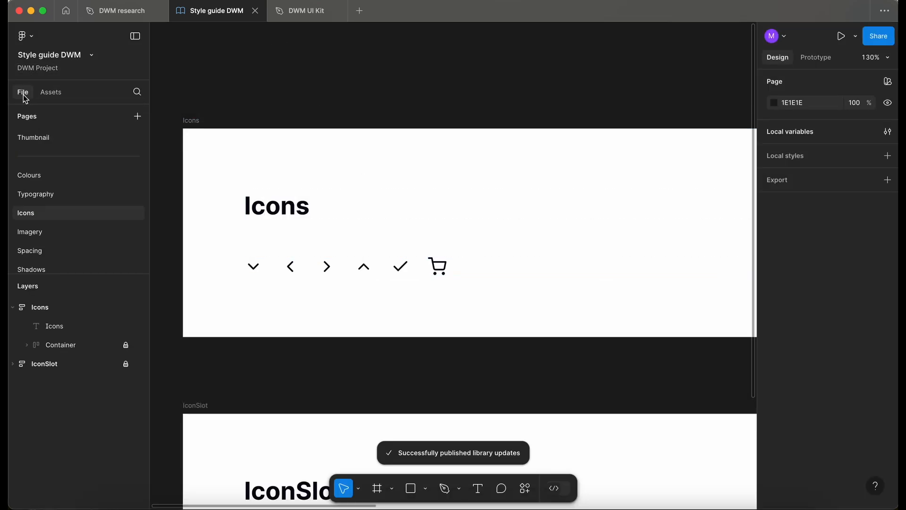
click(316, 14)
scroll(273, 359, up, 5)
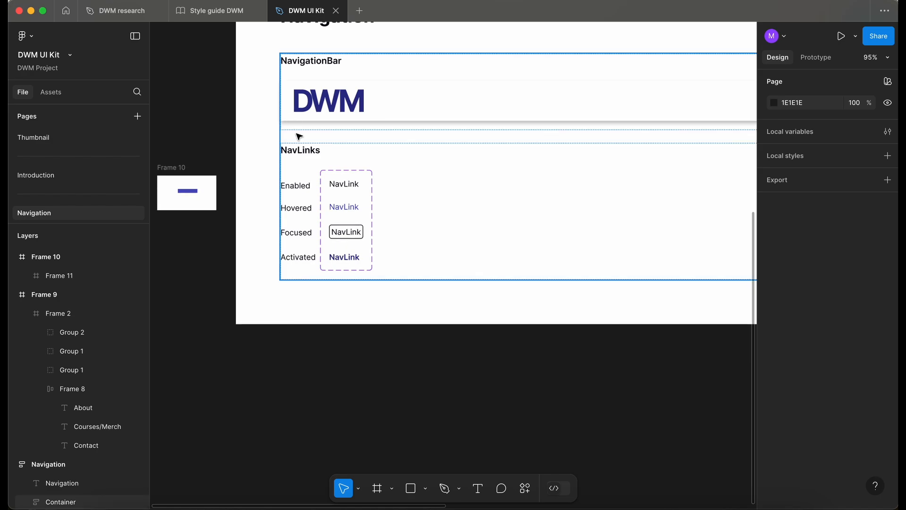
click(303, 153)
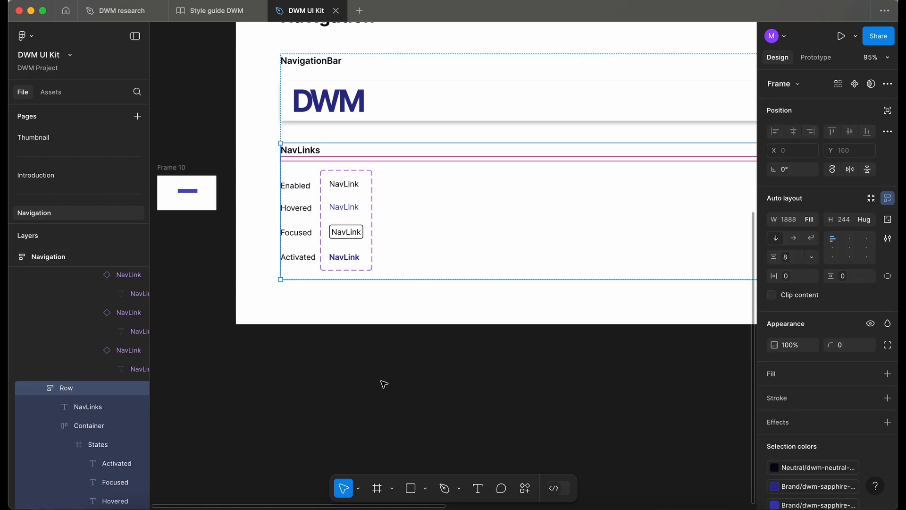
key(super+d)
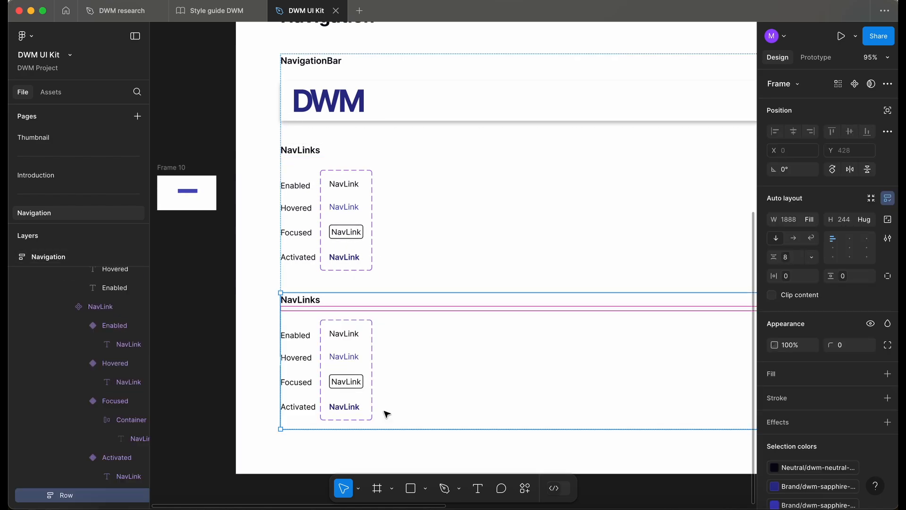
Delete the NavLink variants from the duplicated row and place an IconSlot instance from the library assets there.
click(337, 383)
click(357, 377)
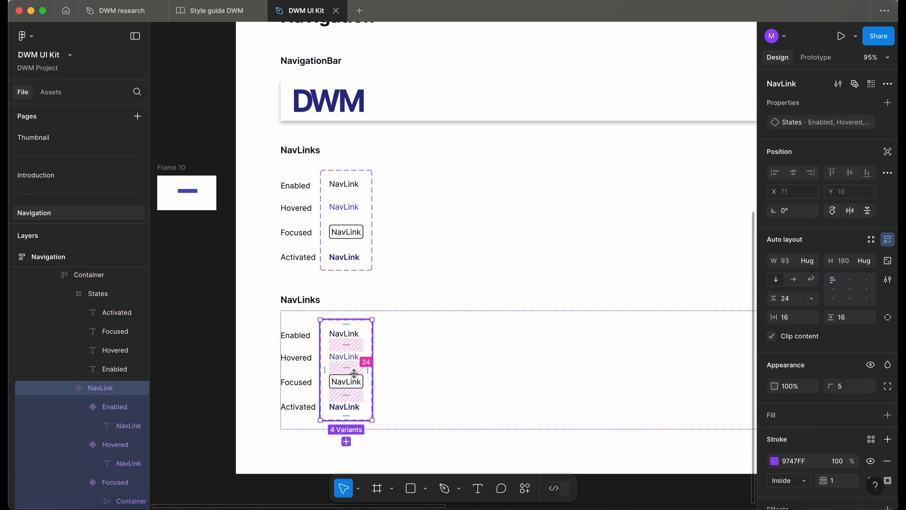
key(Delete)
click(316, 303)
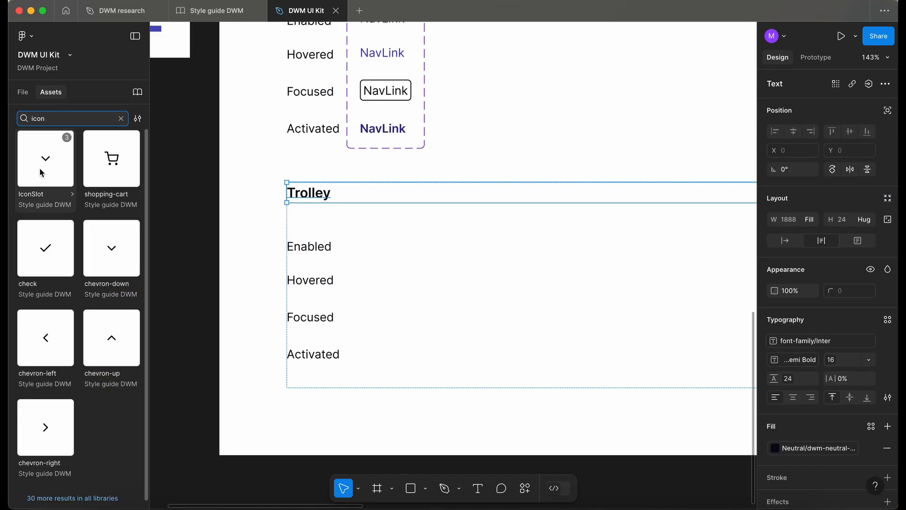
drag(42, 173, 402, 278)
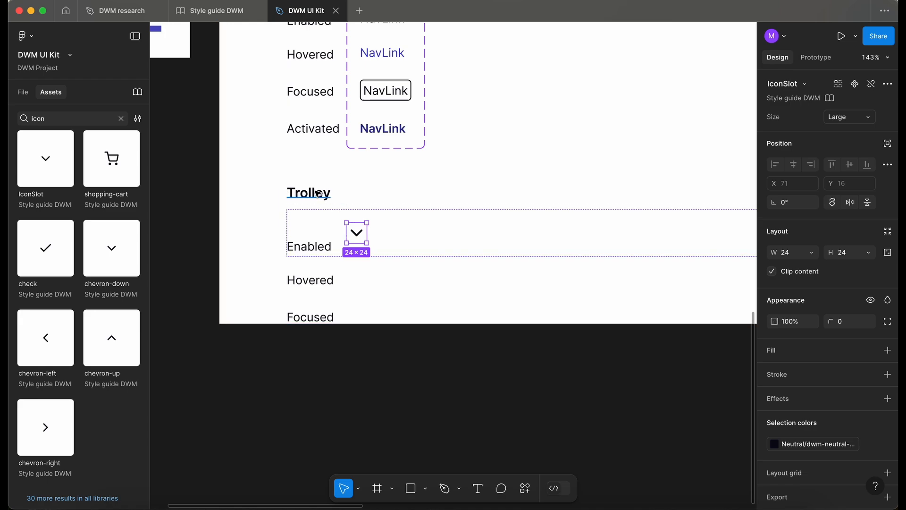
Swap the placed IconSlot's chevron-down icon for the shopping-cart icon from the library.
scroll(334, 213, up, 5)
double_click(360, 231)
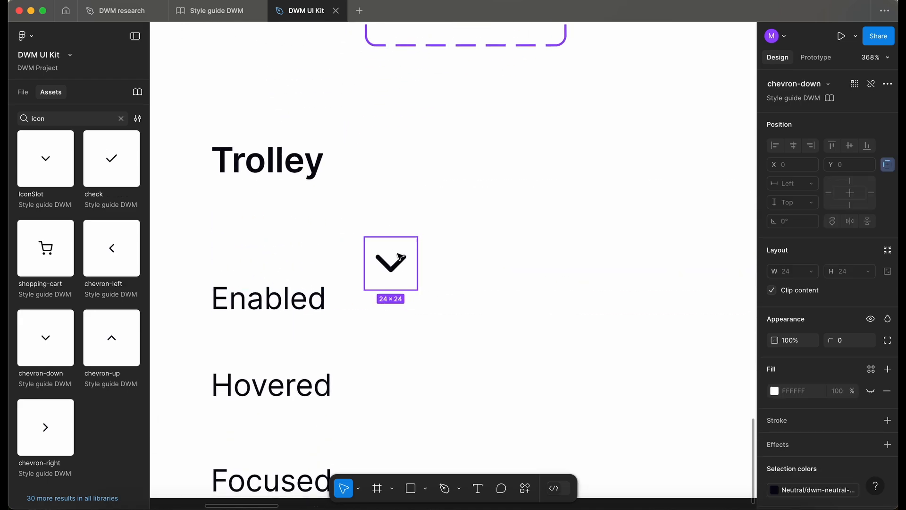
click(820, 84)
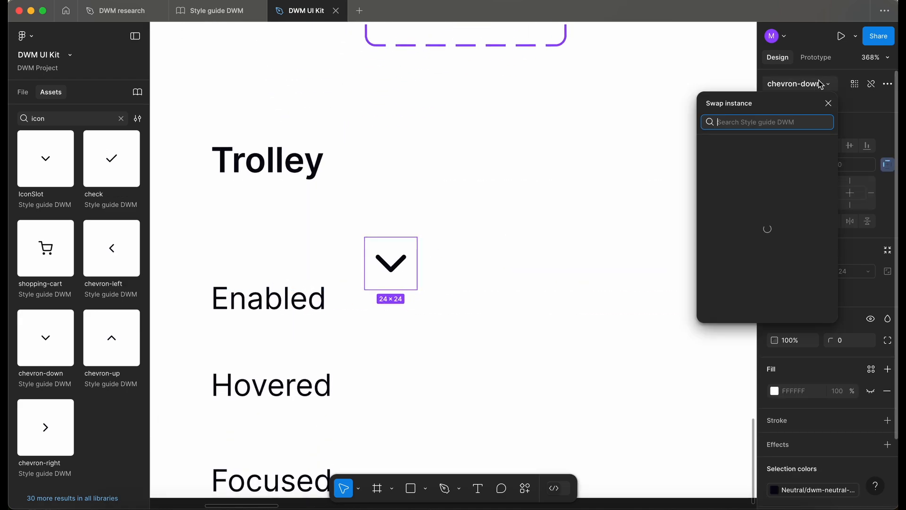
scroll(770, 215, down, 1)
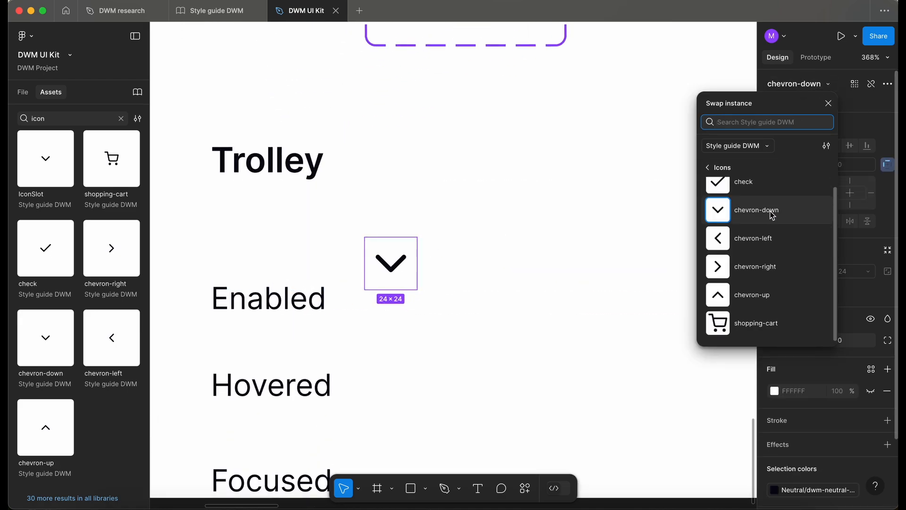
click(762, 328)
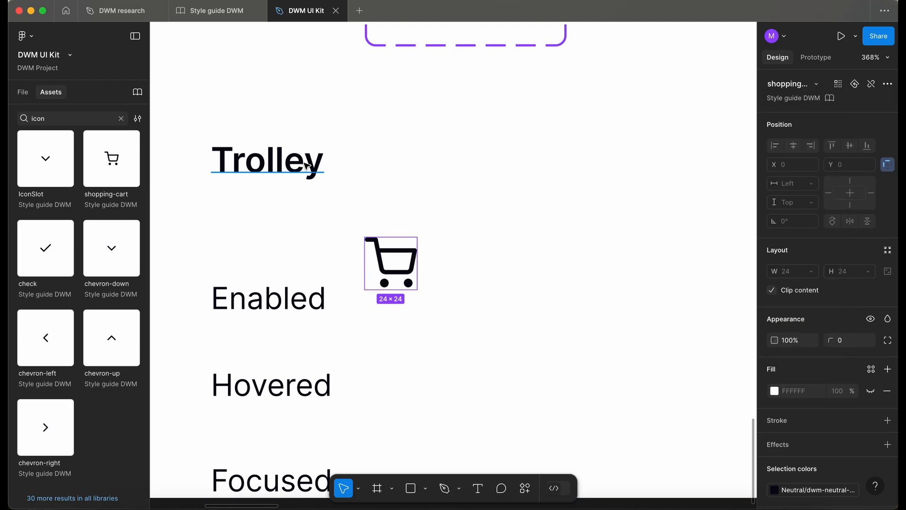
Rename the Trolley section heading to "Shopping cart".
double_click(266, 160)
text(Shopping cart)
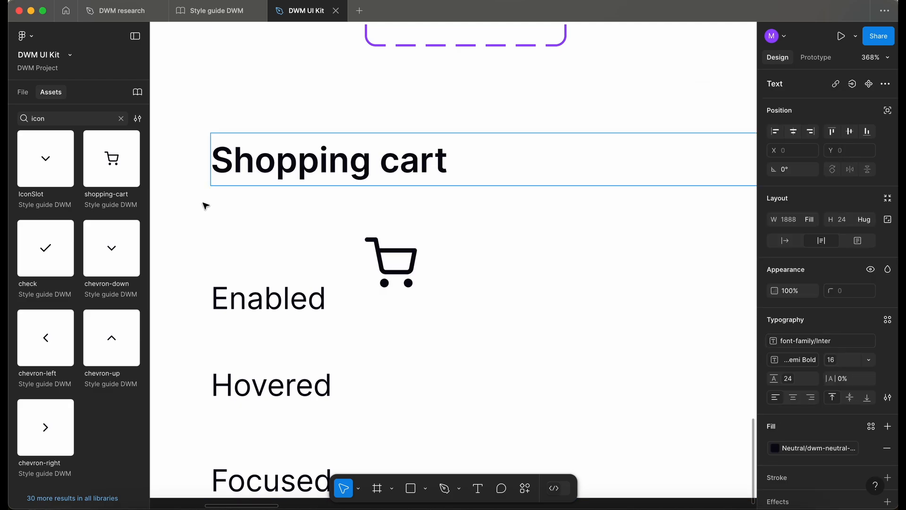
Wrap the cart IconSlot in an auto-layout frame and set the frame's corner radius to 4.
scroll(210, 196, down, 5)
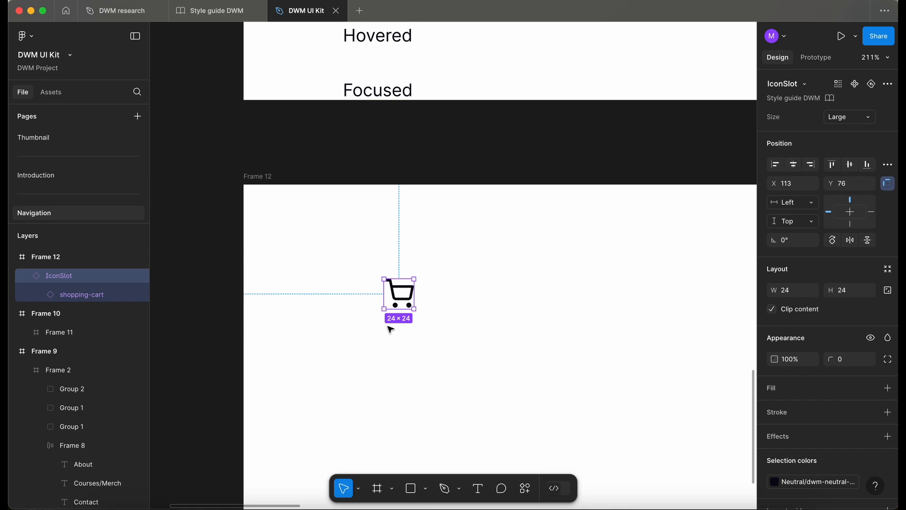
key(shift+a)
scroll(397, 313, up, 5)
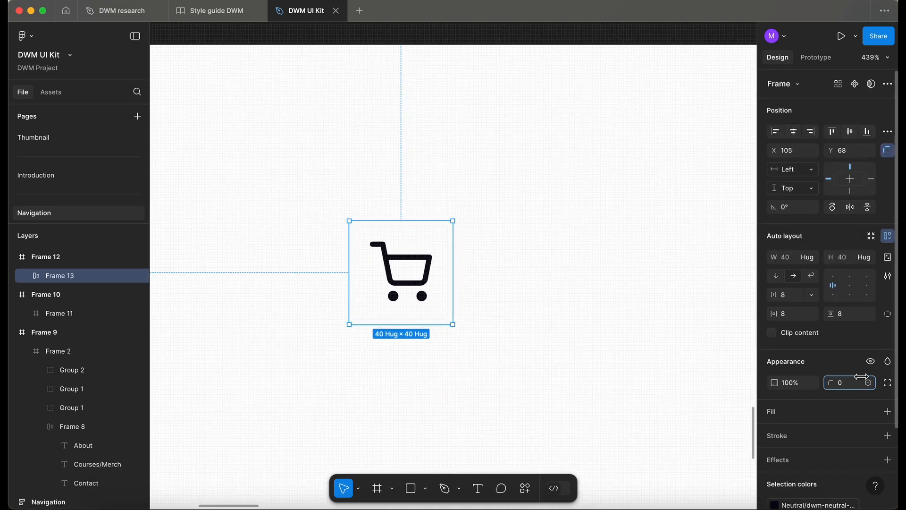
click(855, 383)
text(4)
Set the cart frame's fill to the dwm-neutral-0 colour variable.
click(871, 412)
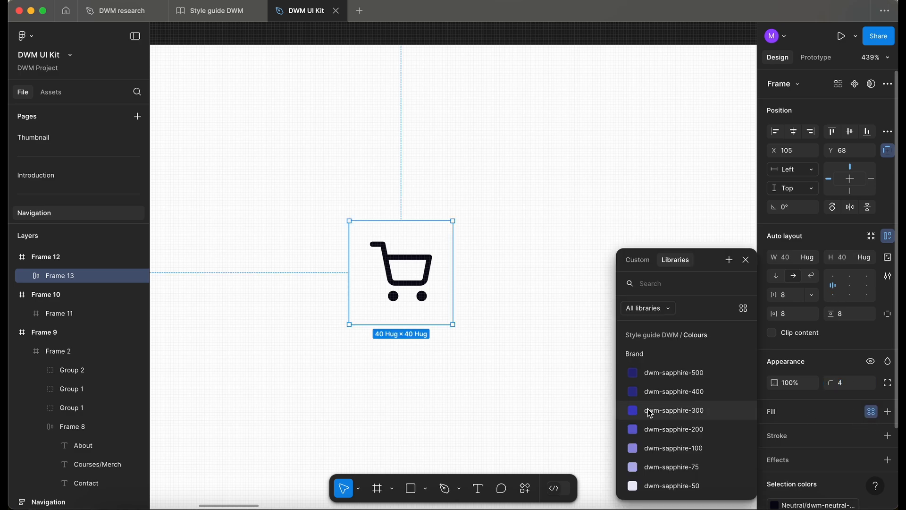
click(678, 416)
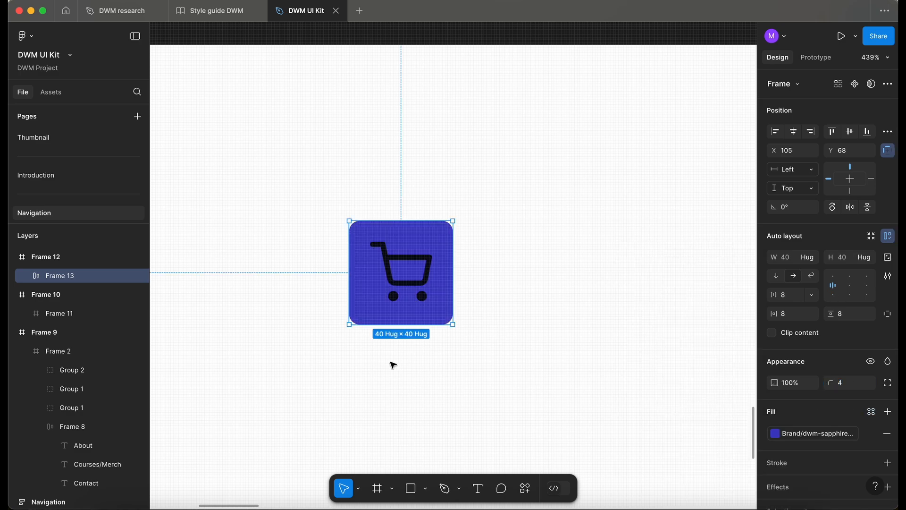
scroll(391, 364, down, 10)
scroll(393, 364, up, 2)
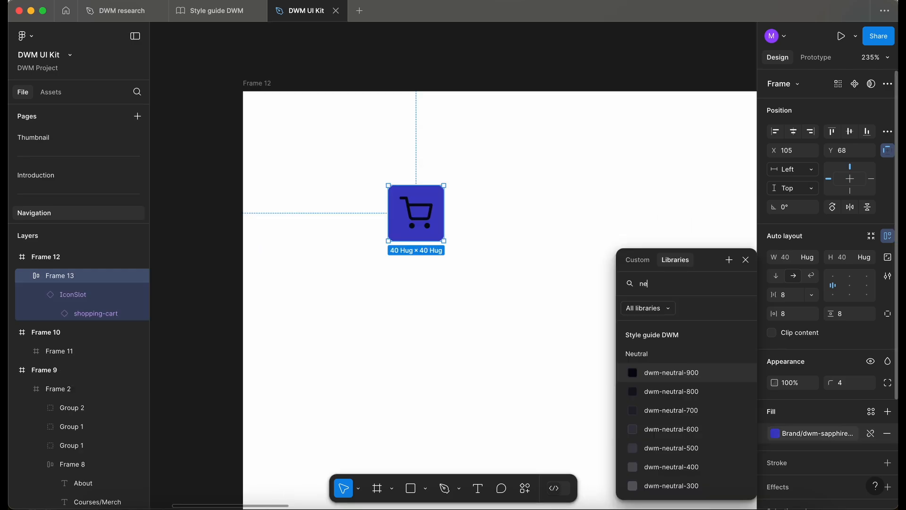
scroll(732, 441, down, 5)
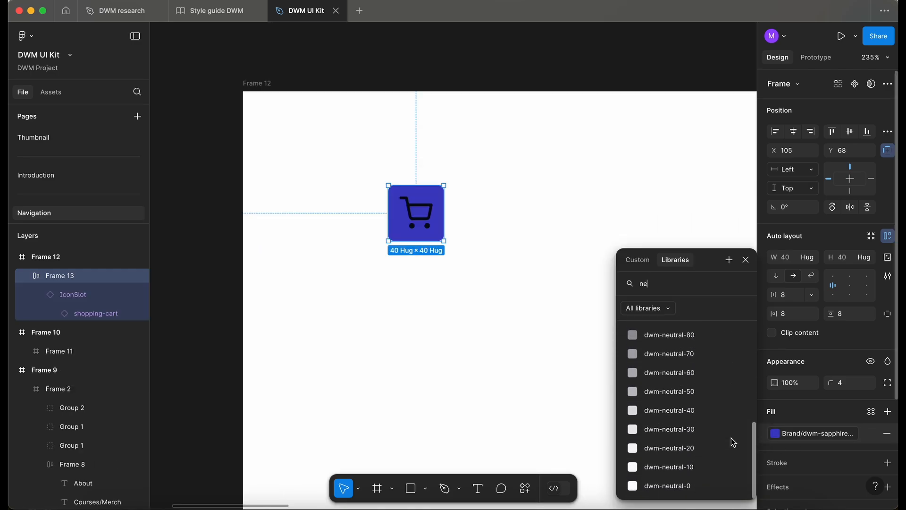
click(687, 486)
Duplicate the cart frame, placing the copy directly below the original.
click(467, 306)
scroll(467, 307, down, 3)
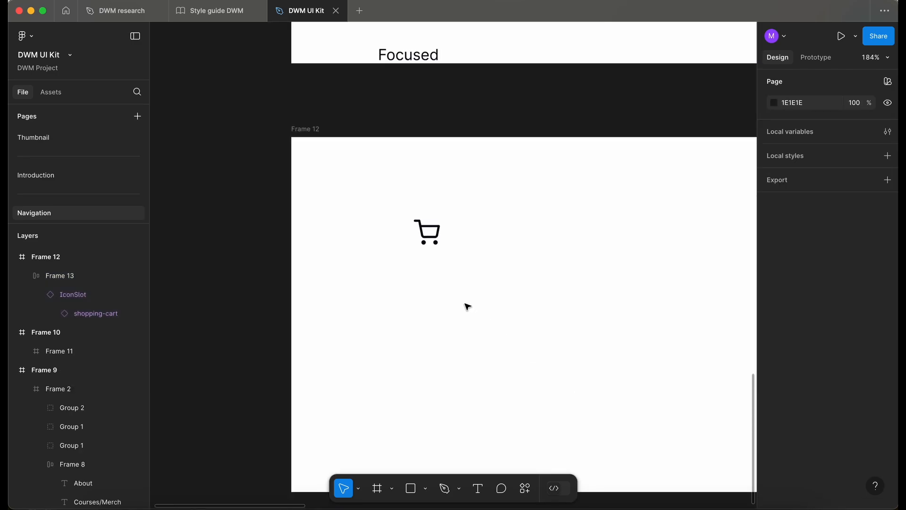
drag(392, 215, 392, 276)
scroll(394, 279, up, 5)
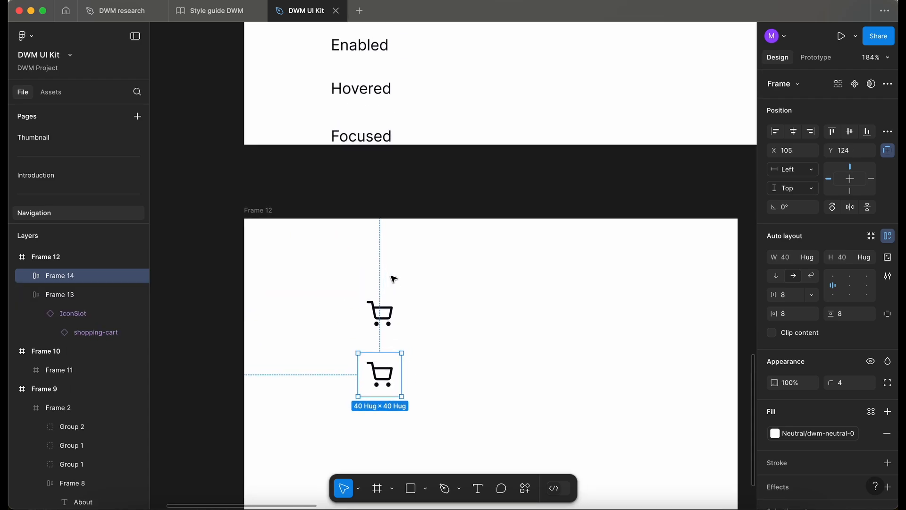
Inspect the fill colour of the Hovered NavLink variant.
scroll(394, 279, down, 2)
scroll(394, 280, down, 1)
scroll(394, 280, down, 5)
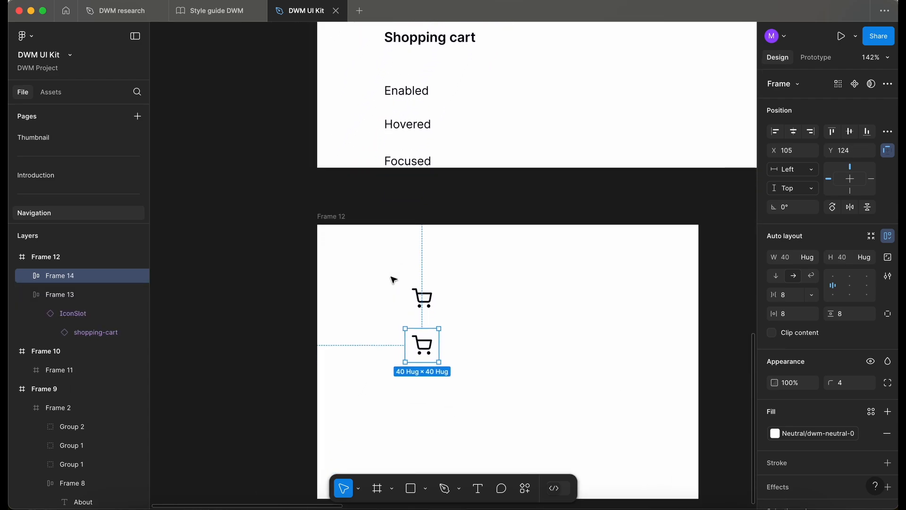
scroll(394, 280, up, 10)
scroll(394, 279, up, 1)
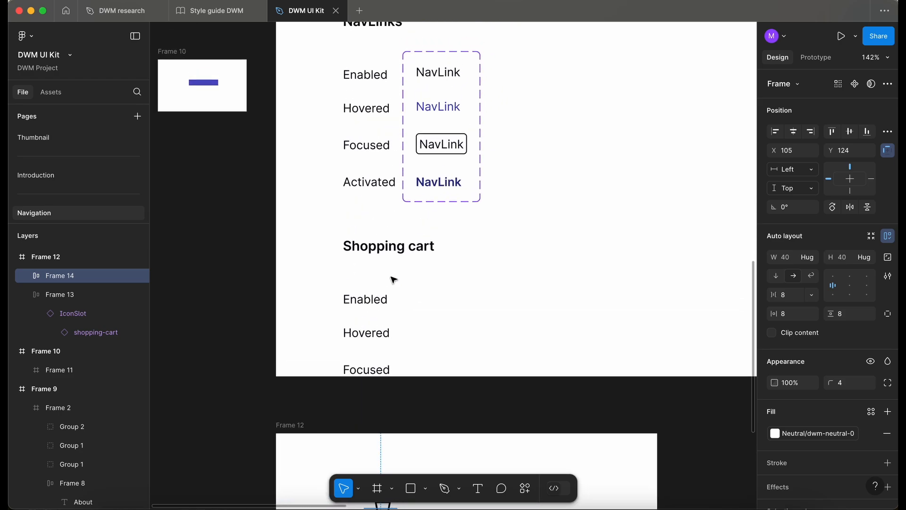
click(432, 115)
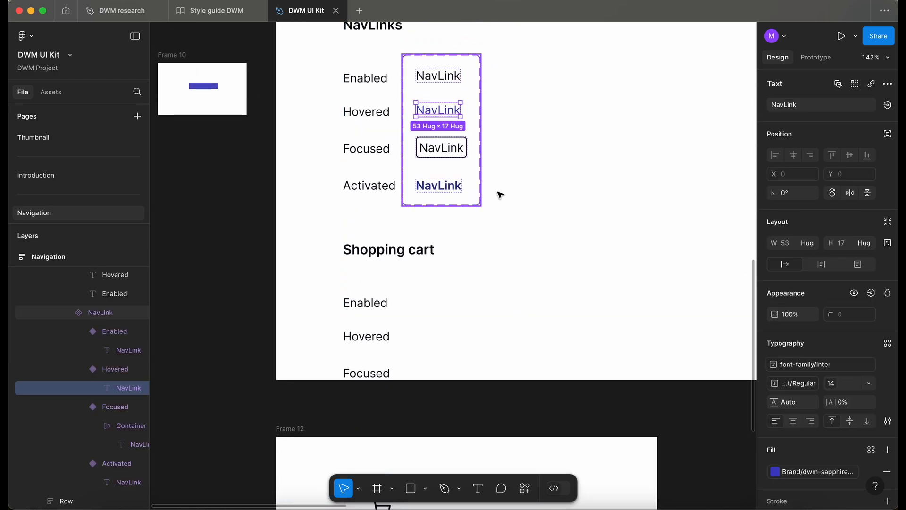
Fill the duplicated cart frame with a dwm-sapphire brand colour, matching the Hovered NavLink.
scroll(410, 340, down, 5)
click(396, 339)
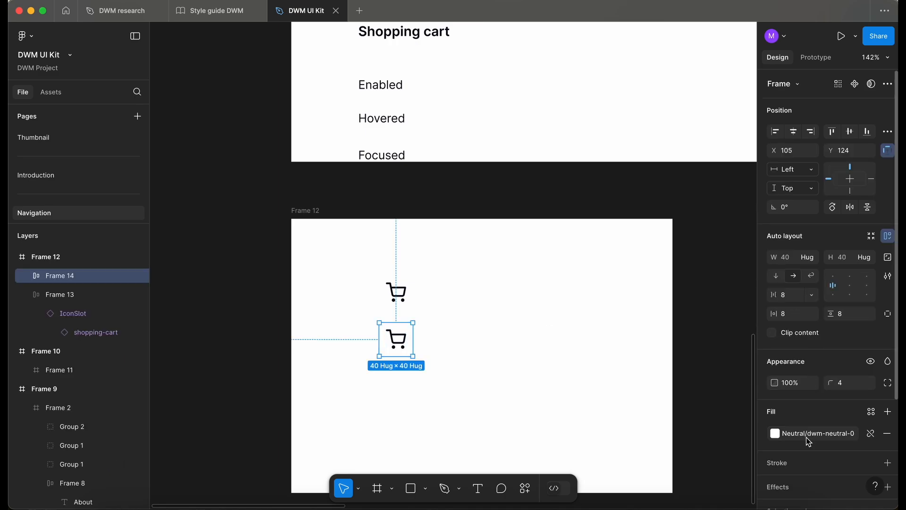
click(807, 433)
text(sapp)
Set the second cart icon's selection colour to dwm-neutral-0.
double_click(398, 297)
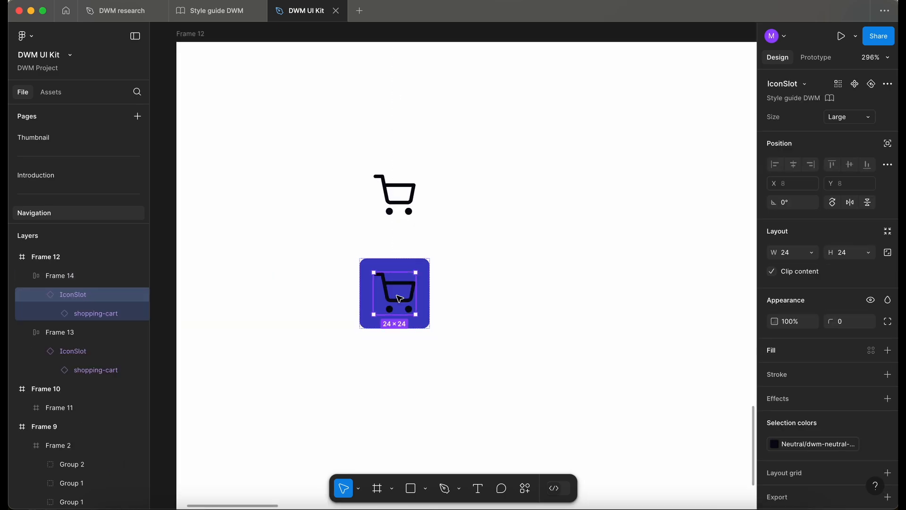
click(803, 444)
text(ne)
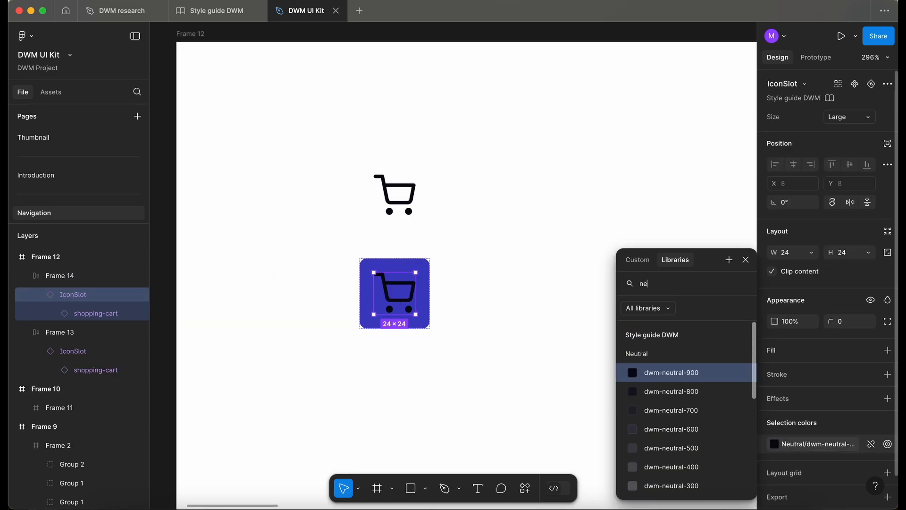
scroll(688, 429, down, 10)
click(696, 487)
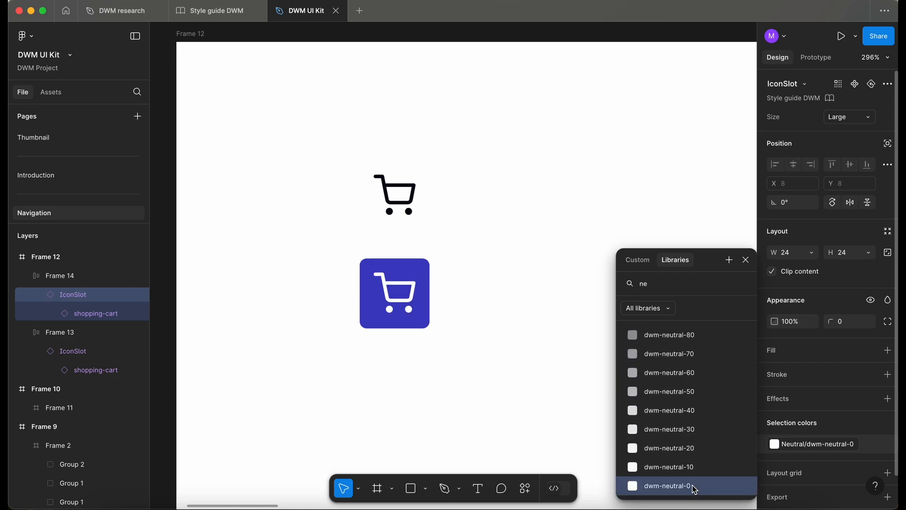
click(518, 376)
Recolour the third cart frame's fill with a light dwm-neutral colour variable.
scroll(518, 376, down, 5)
scroll(518, 377, down, 3)
scroll(519, 378, right, 2)
scroll(519, 378, down, 1)
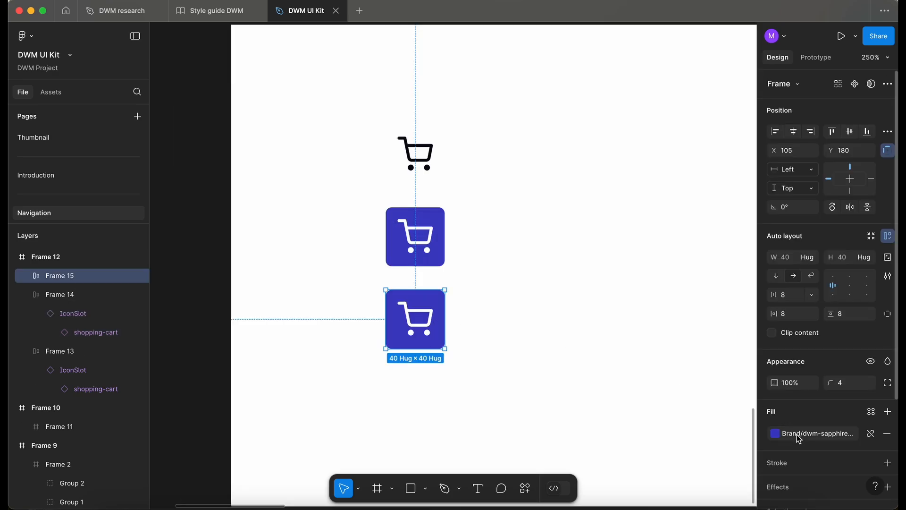
click(774, 433)
scroll(706, 467, down, 5)
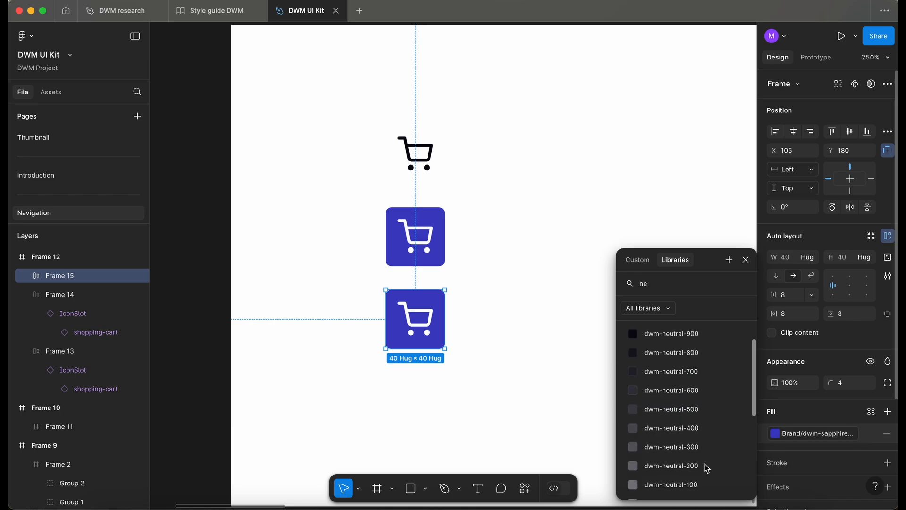
click(690, 488)
Set the third cart icon's selection colour to a dark dwm-neutral colour variable.
double_click(415, 319)
click(820, 445)
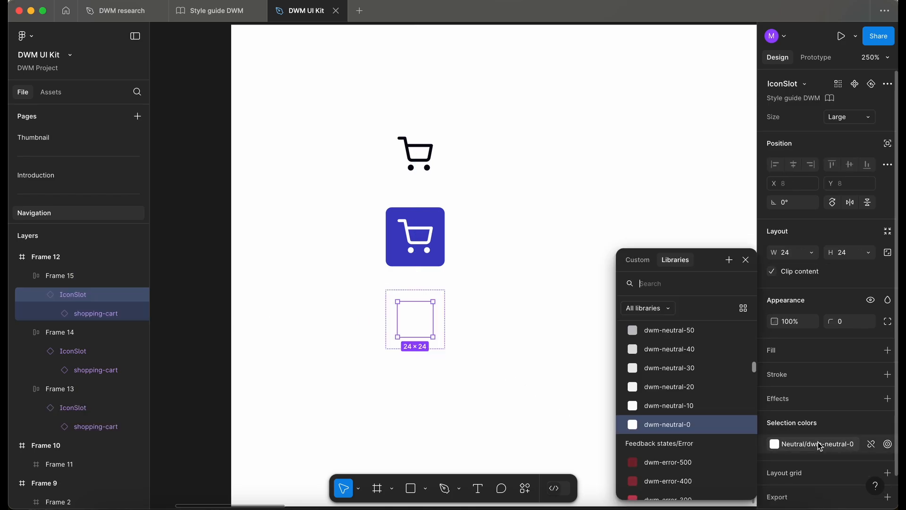
click(702, 374)
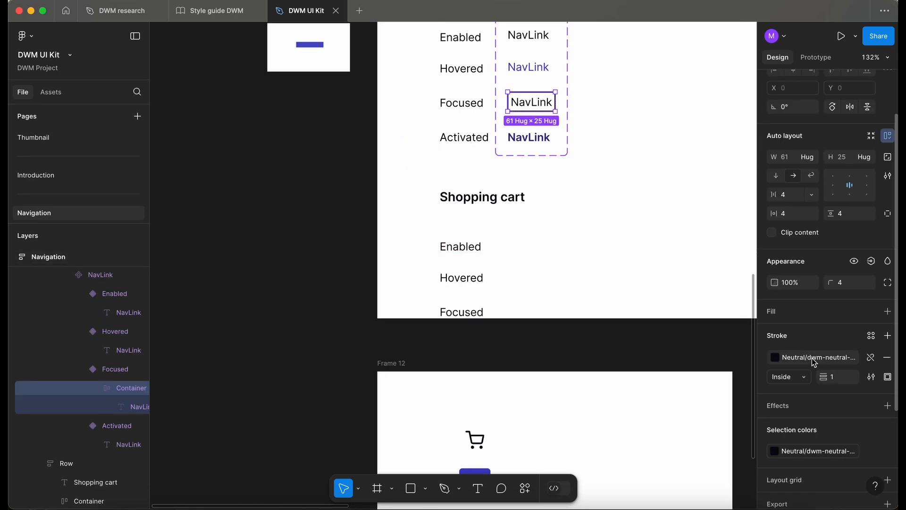
Duplicate the blue cart frame to create a fourth frame below the third.
scroll(621, 370, down, 5)
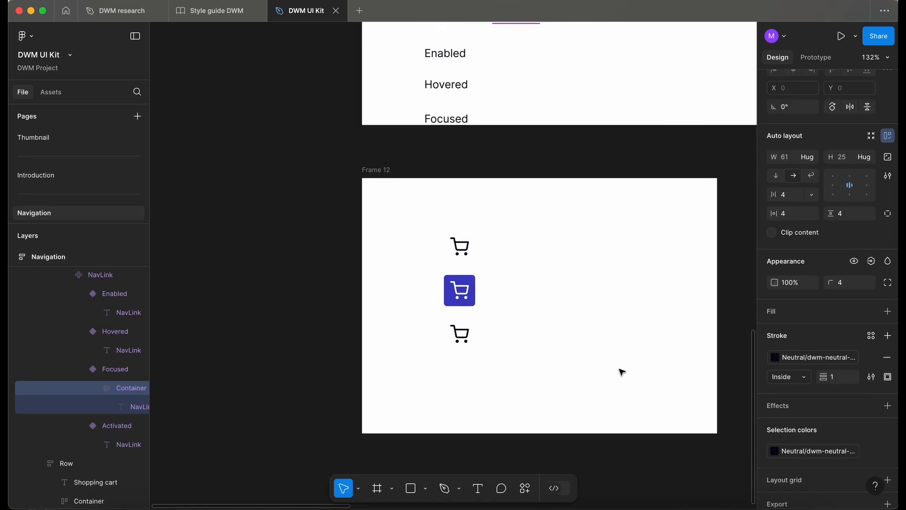
click(472, 336)
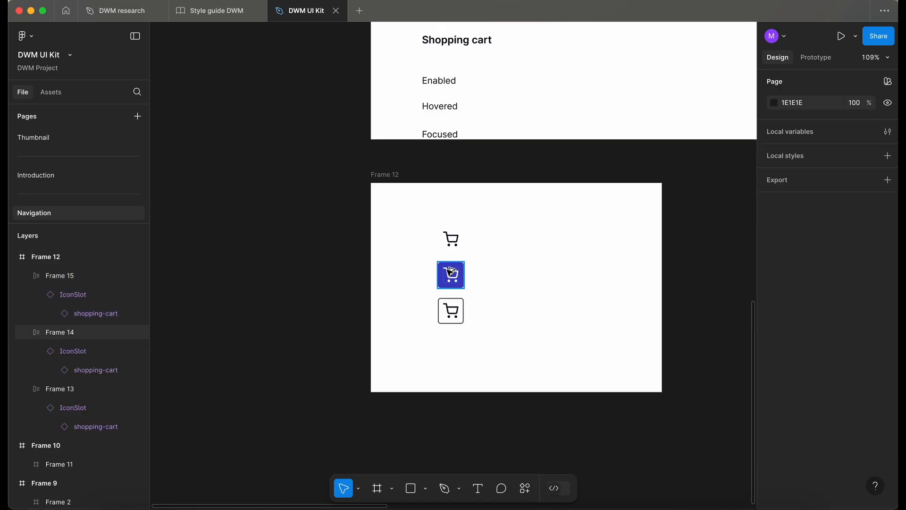
alt+drag(449, 271, 451, 344)
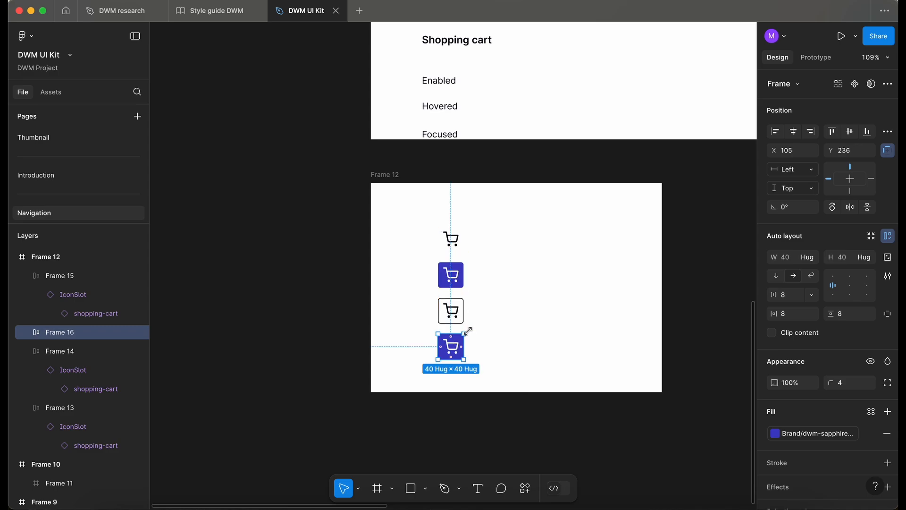
Fill the fourth cart frame with dwm-sapphire-400, matching the Activated NavLink, and select all four frames.
scroll(453, 364, up, 5)
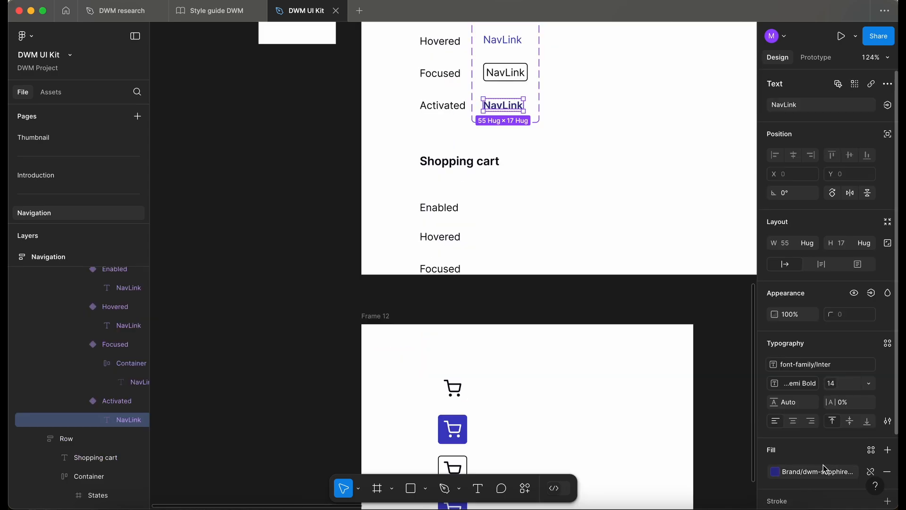
click(817, 471)
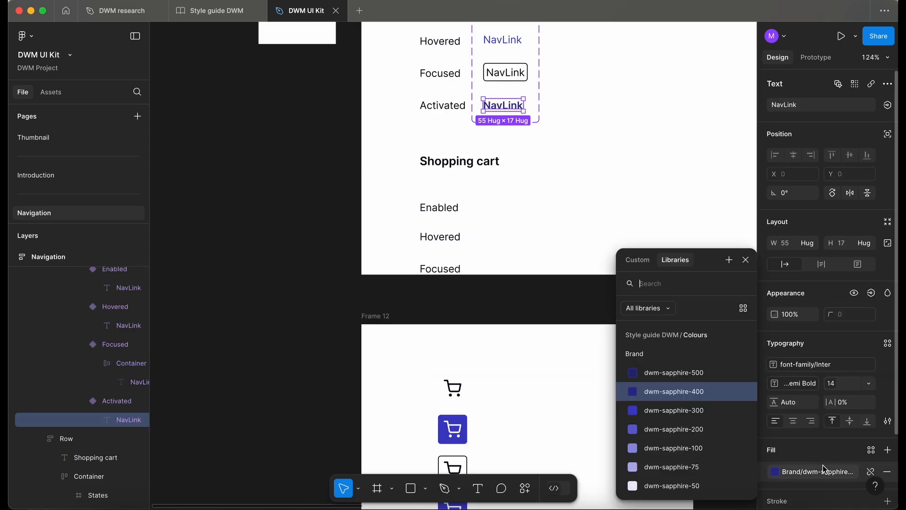
click(466, 377)
scroll(465, 378, down, 5)
click(477, 287)
click(829, 435)
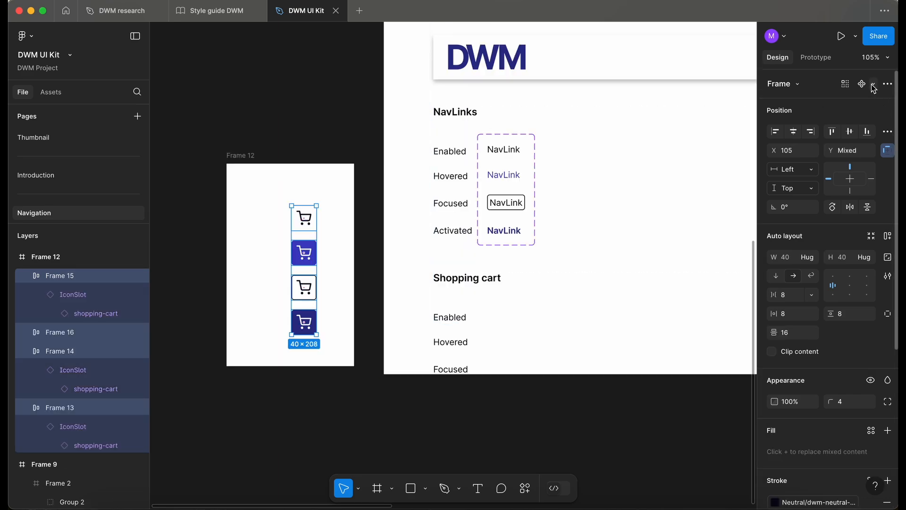
Create multiple components from the four cart frames and combine them as variants.
click(874, 85)
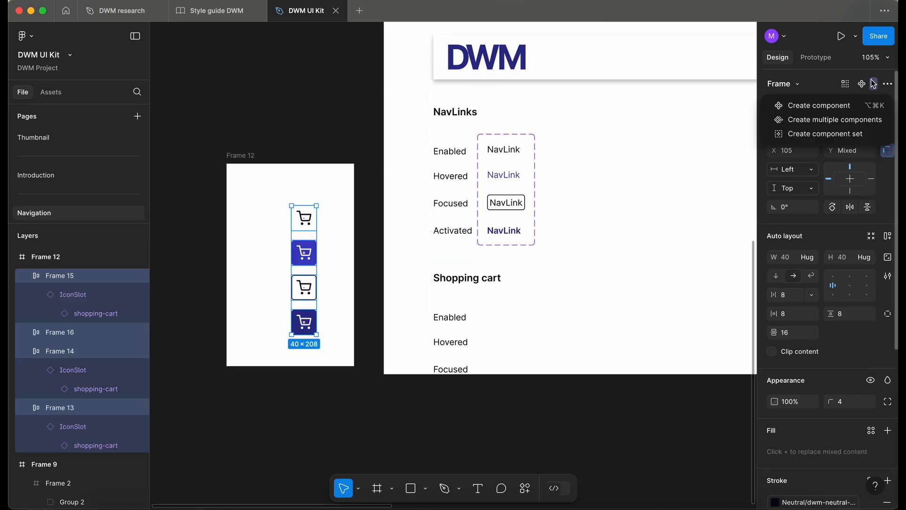
click(872, 121)
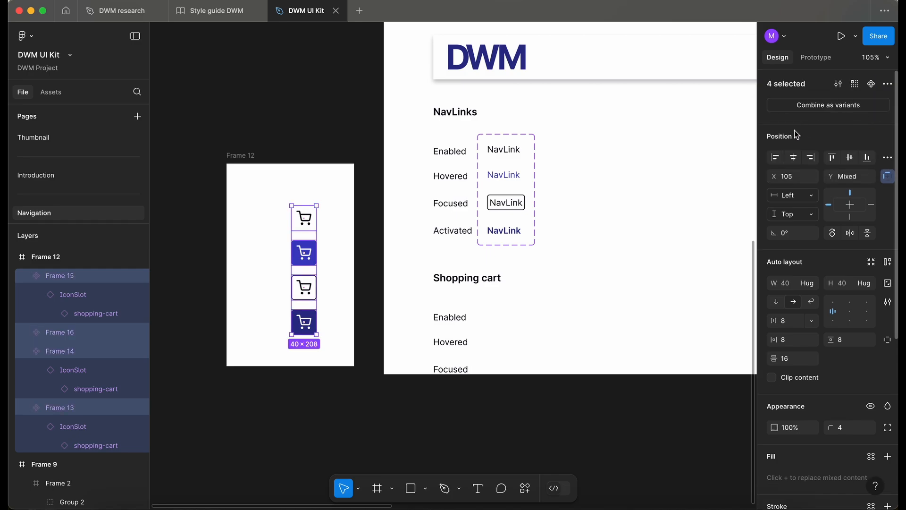
click(840, 109)
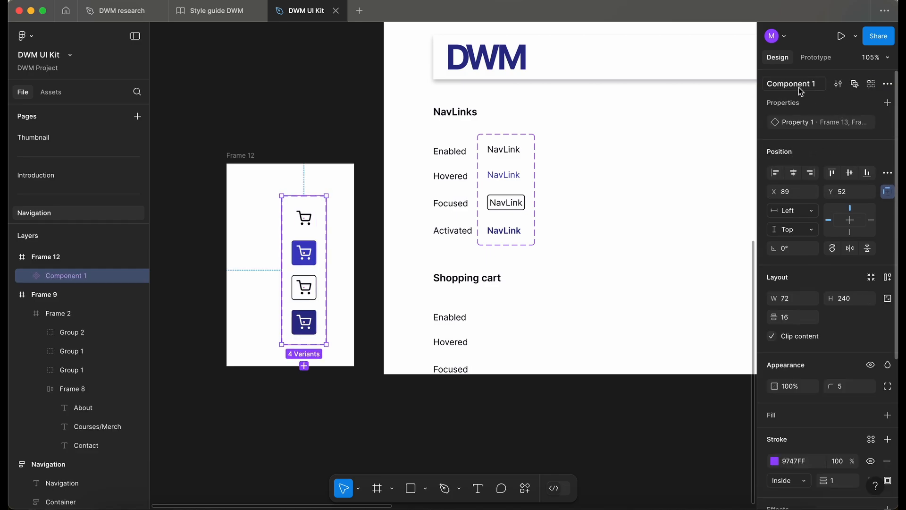
Name the variant set ShoppingCart and change the section heading to ShoppingCart.
text(ShoppingCart)
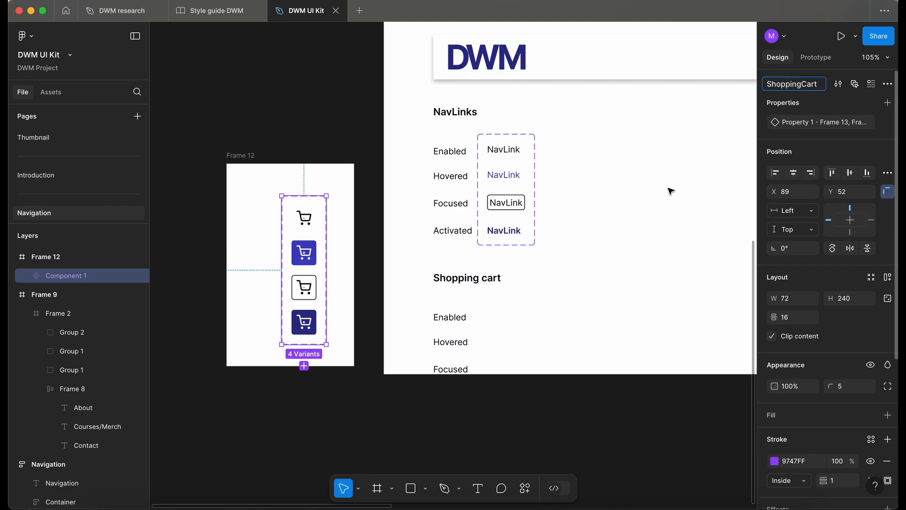
double_click(486, 277)
click(486, 277)
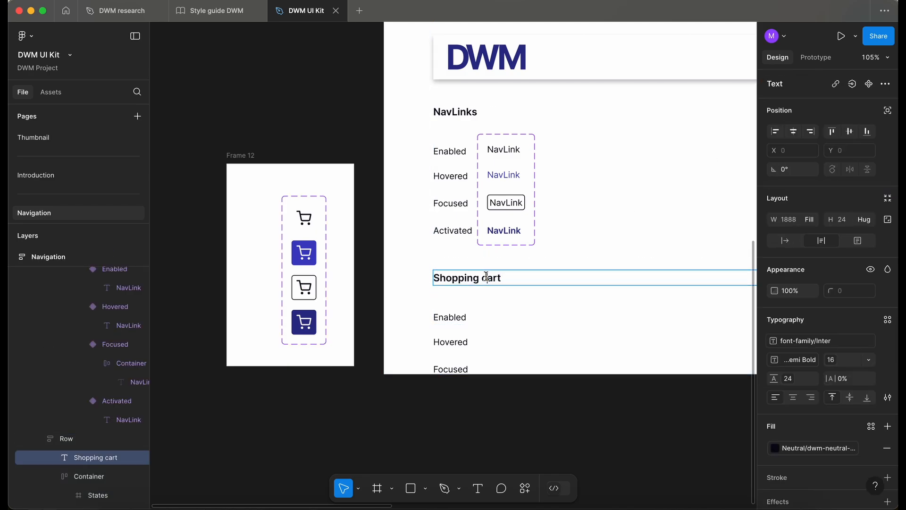
key(BackSpace)
key(BackSpace)
text(C)
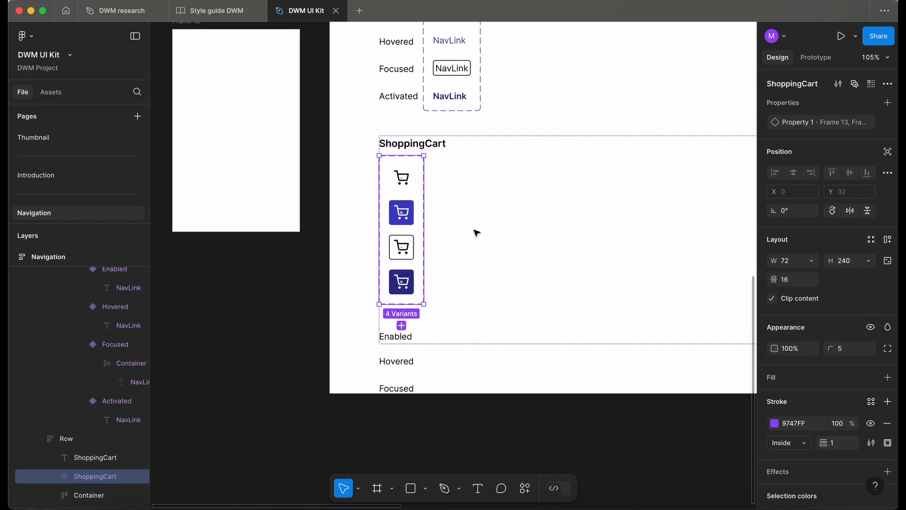
scroll(475, 233, down, 3)
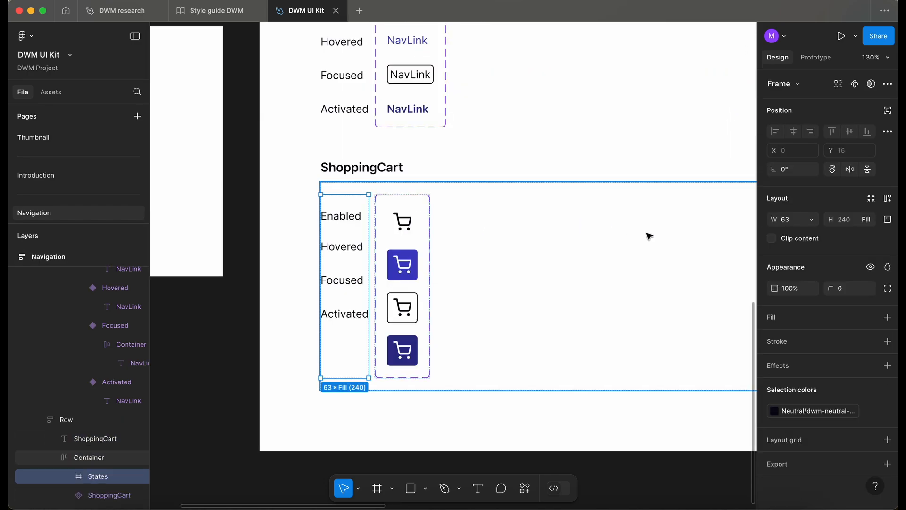
Apply auto layout to the state labels column, space the labels to line up with the cart variants, and name it States.
key(shift+a)
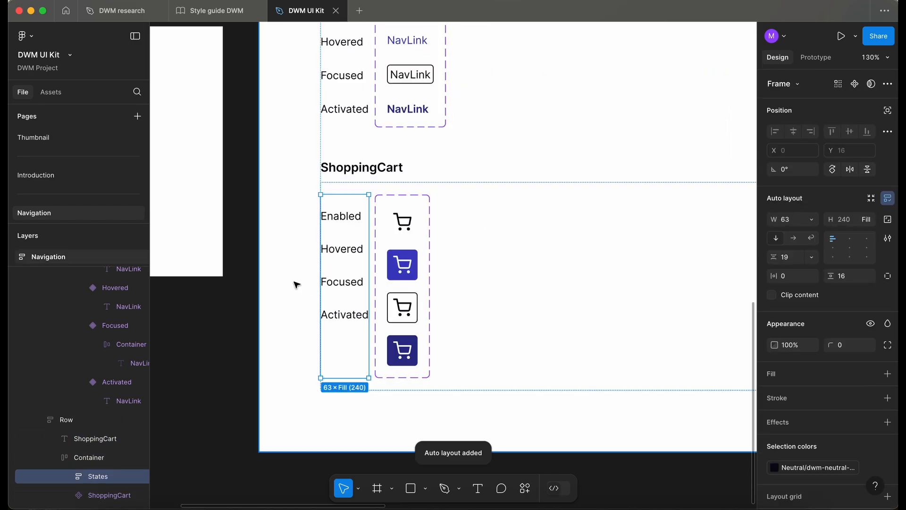
drag(776, 257, 798, 257)
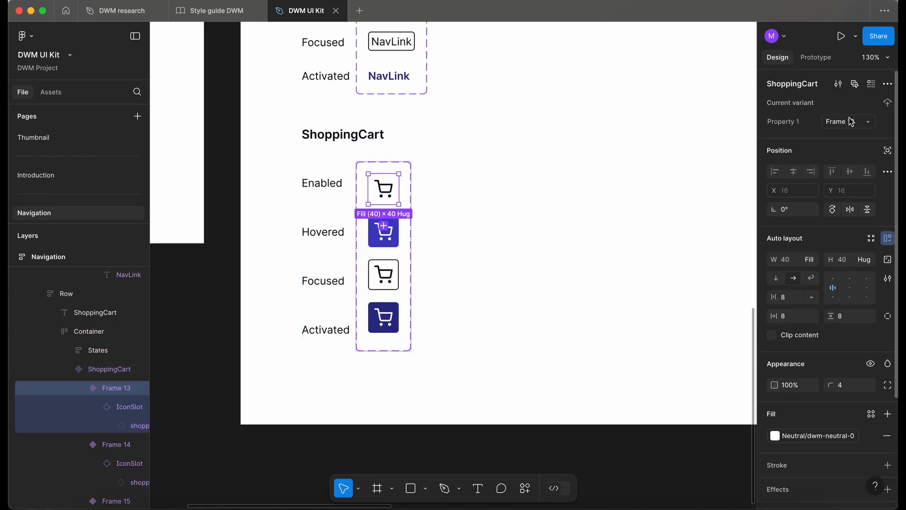
double_click(784, 122)
text(States)
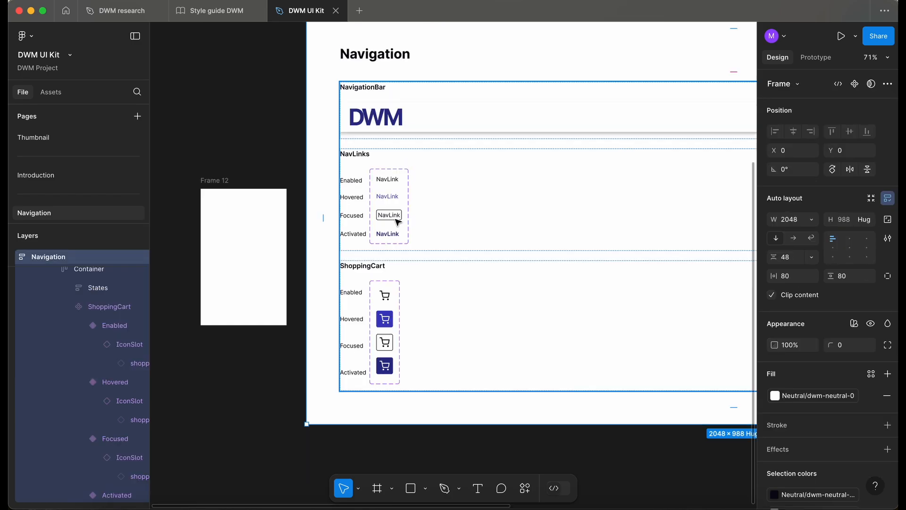
Inspect the ShoppingCart variants and the cart instance inside the navigation bar.
scroll(387, 297, up, 4)
double_click(385, 295)
double_click(385, 295)
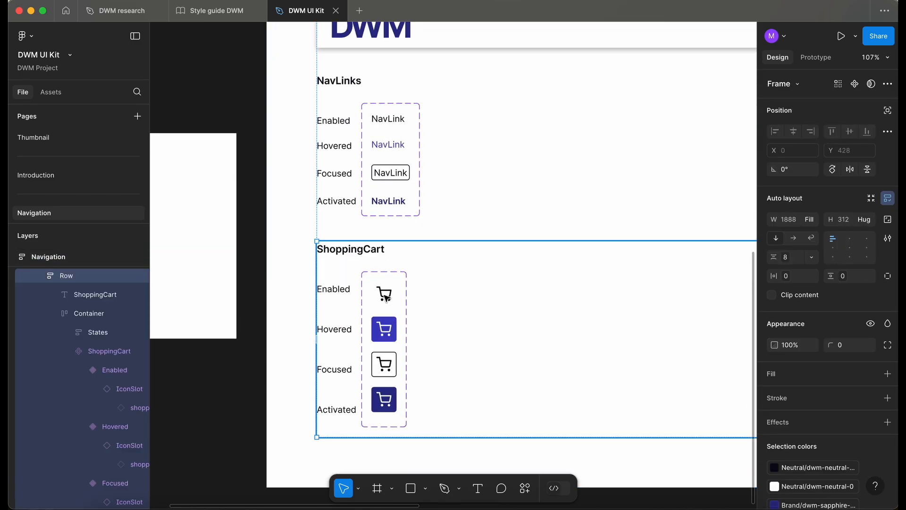
double_click(385, 295)
double_click(385, 295)
double_click(385, 295)
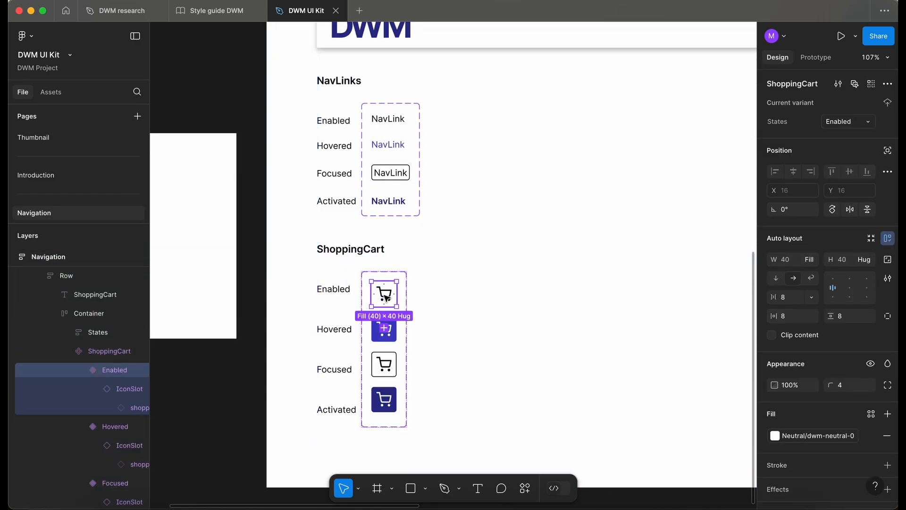
scroll(387, 297, down, 5)
scroll(387, 298, right, 4)
scroll(386, 298, up, 2)
click(381, 231)
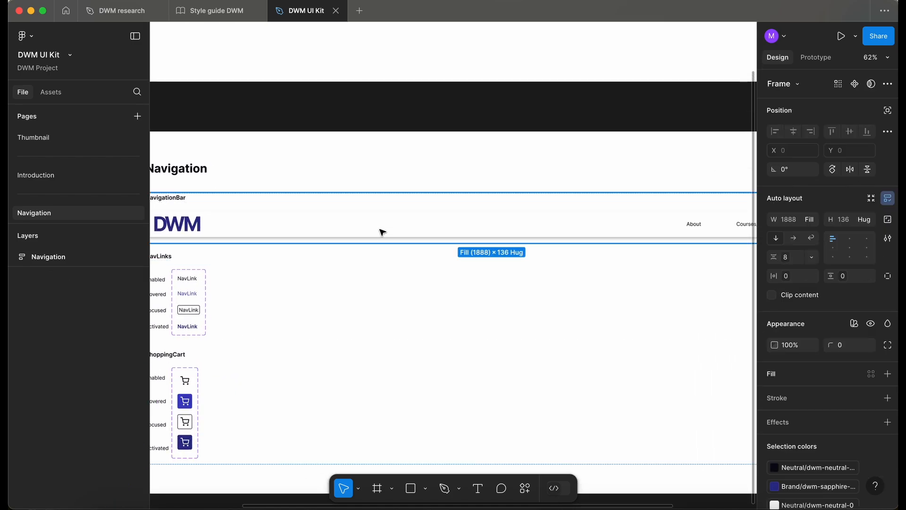
click(382, 232)
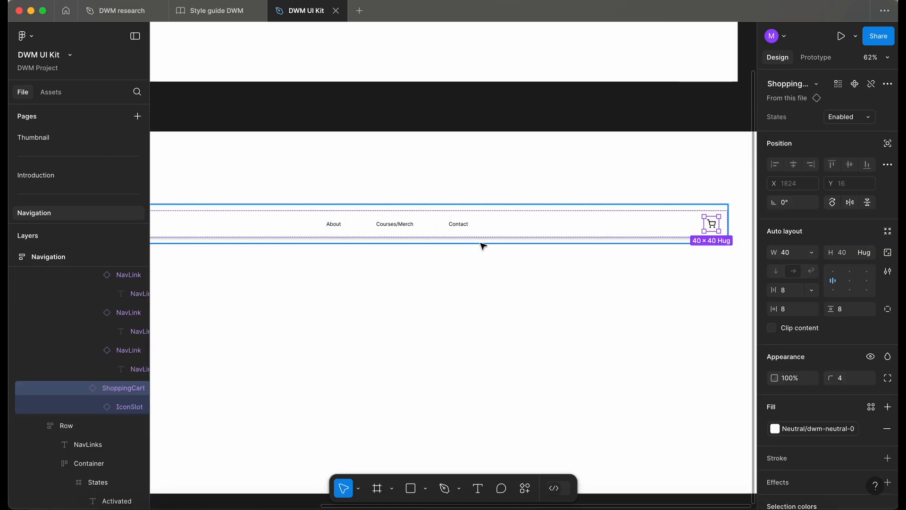
Wrap the navigation bar's ShoppingCart instance in an auto-layout frame named Container.
scroll(482, 244, down, 3)
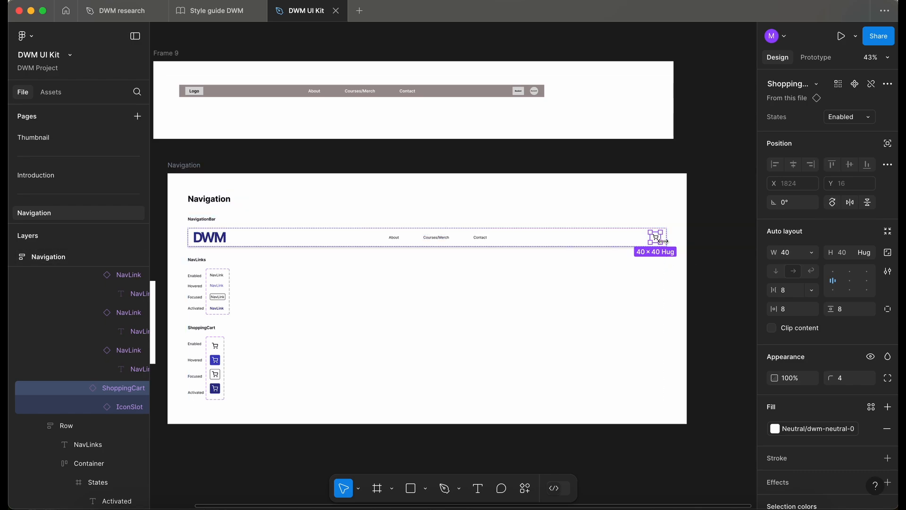
scroll(670, 253, up, 5)
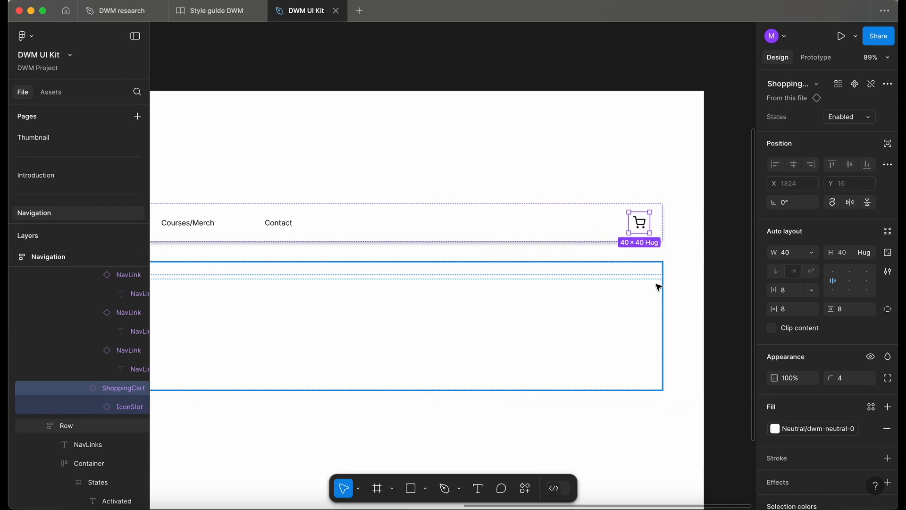
click(567, 236)
scroll(796, 259, down, 3)
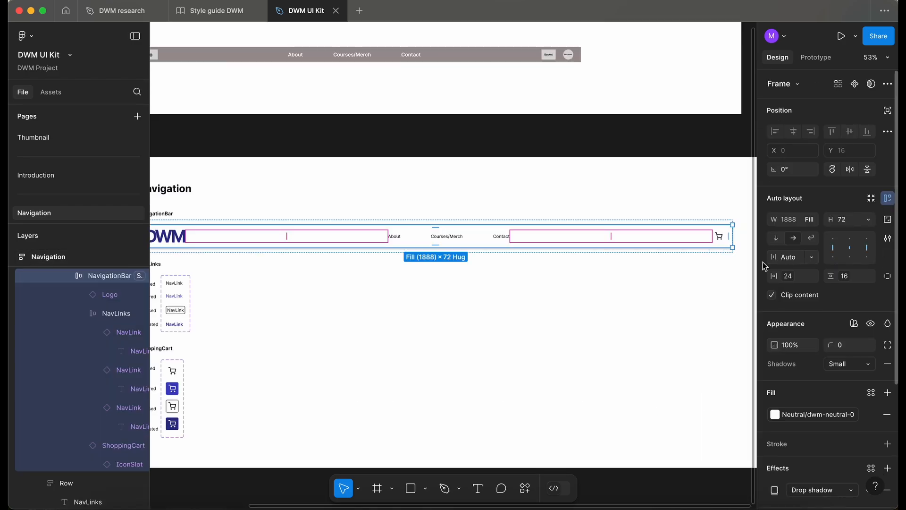
scroll(611, 299, down, 3)
click(674, 308)
scroll(673, 307, up, 4)
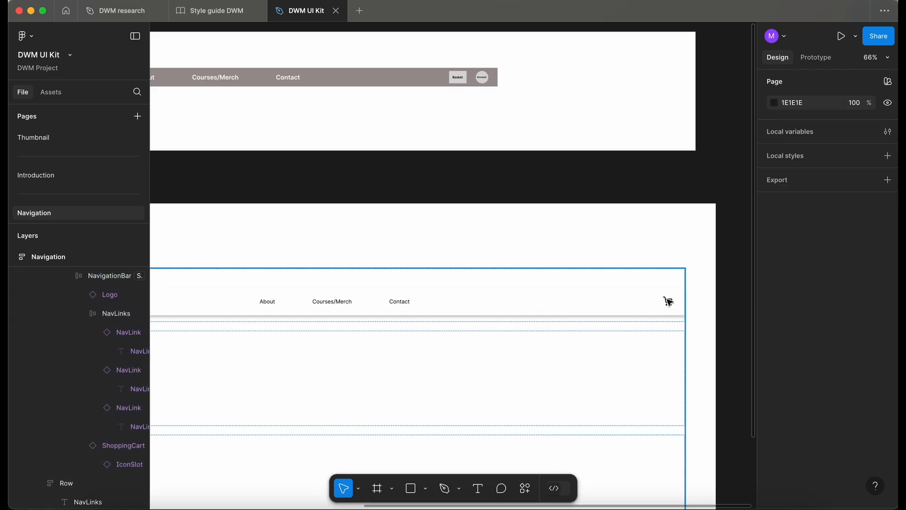
click(668, 301)
scroll(669, 305, up, 4)
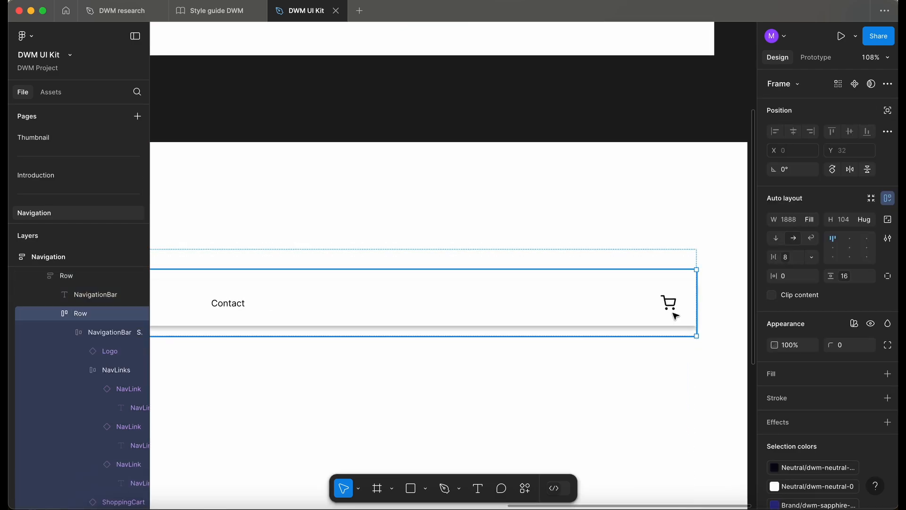
click(672, 307)
click(672, 307)
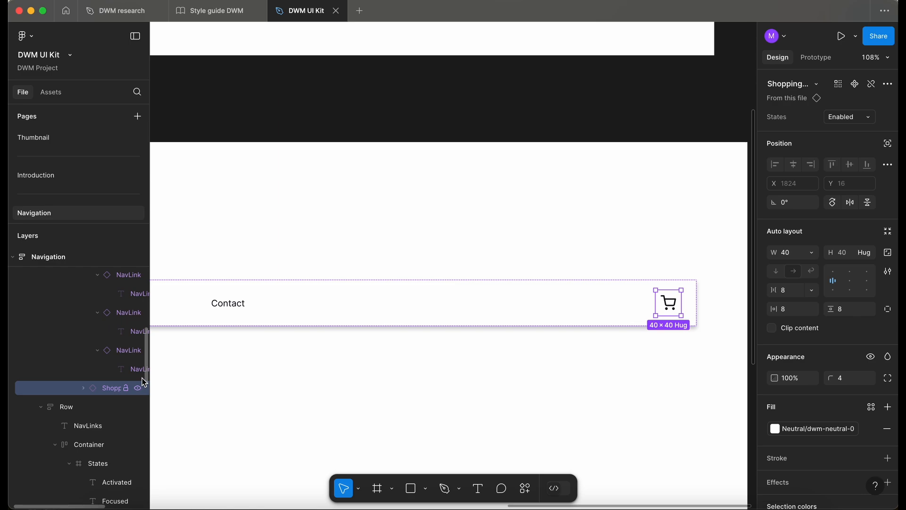
key(shift+a)
double_click(106, 390)
text(Container)
key(Return)
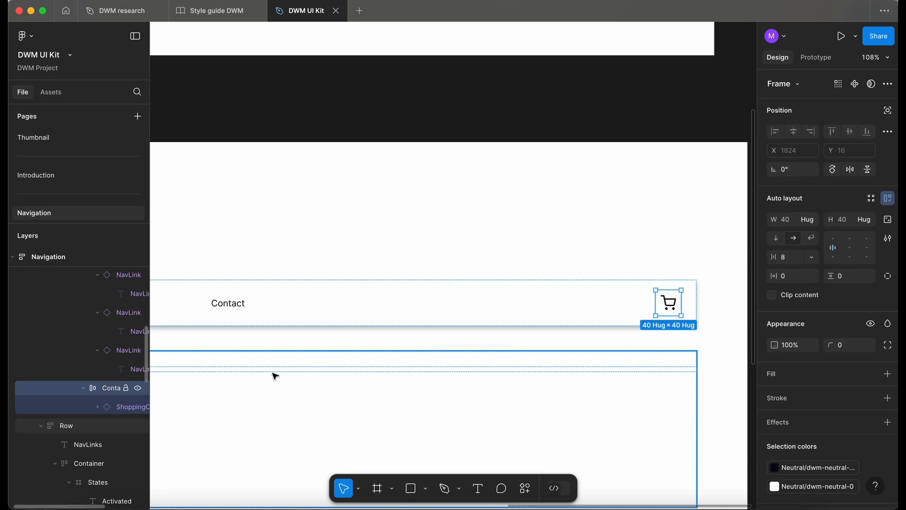
Bind the Container's horizontal and vertical padding to the 0px spacing variable.
scroll(354, 397, up, 5)
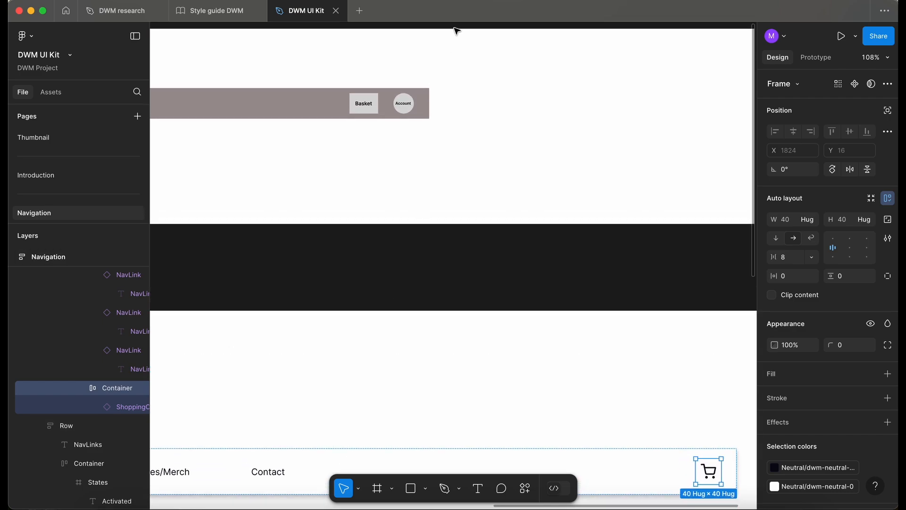
scroll(417, 141, down, 4)
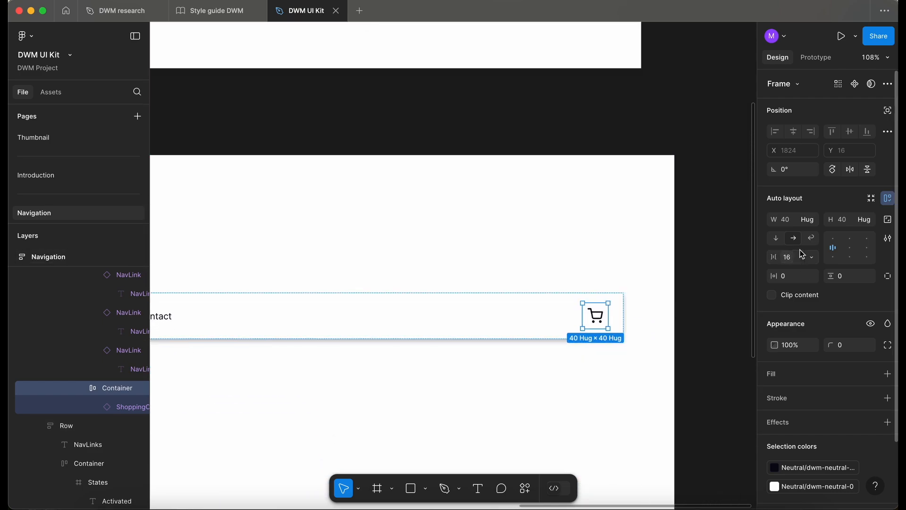
click(812, 276)
scroll(749, 466, down, 5)
scroll(747, 465, up, 1)
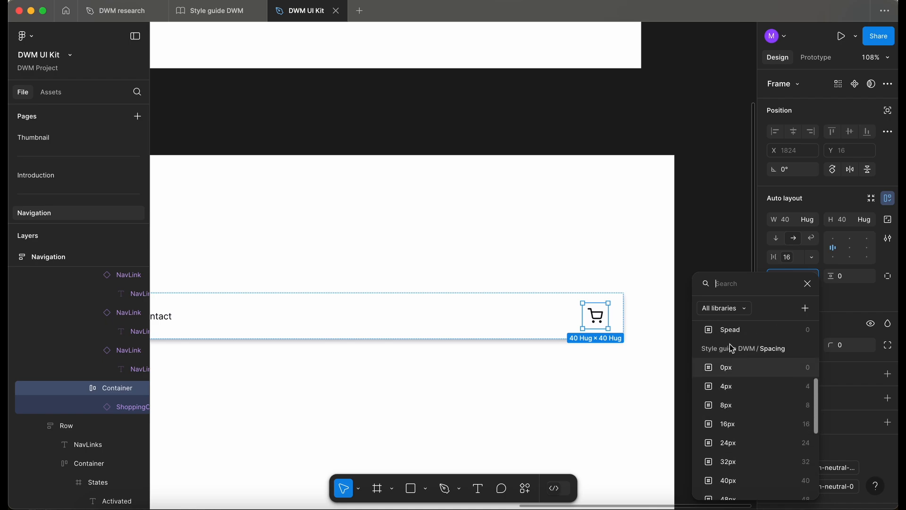
click(727, 368)
click(869, 280)
scroll(794, 449, down, 3)
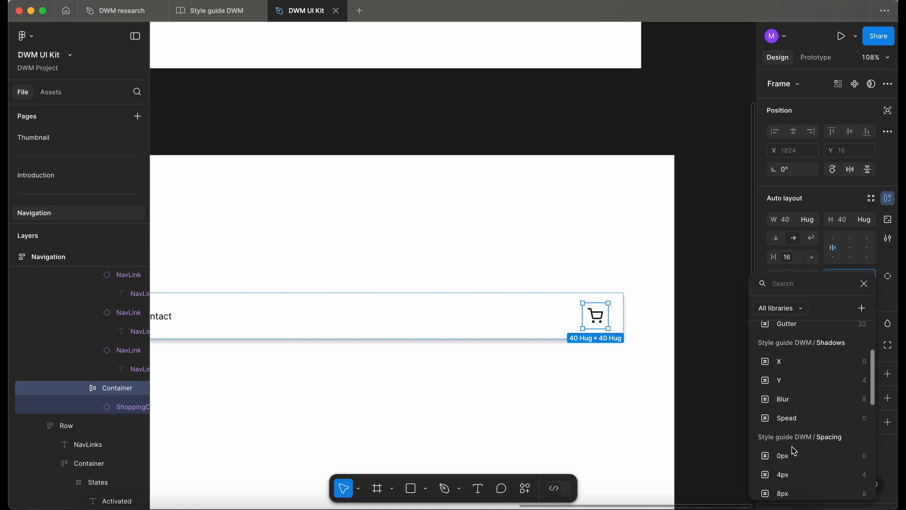
click(793, 457)
click(673, 334)
Review the Navigation frame layout with the updated navigation bar and component sections.
scroll(676, 335, down, 5)
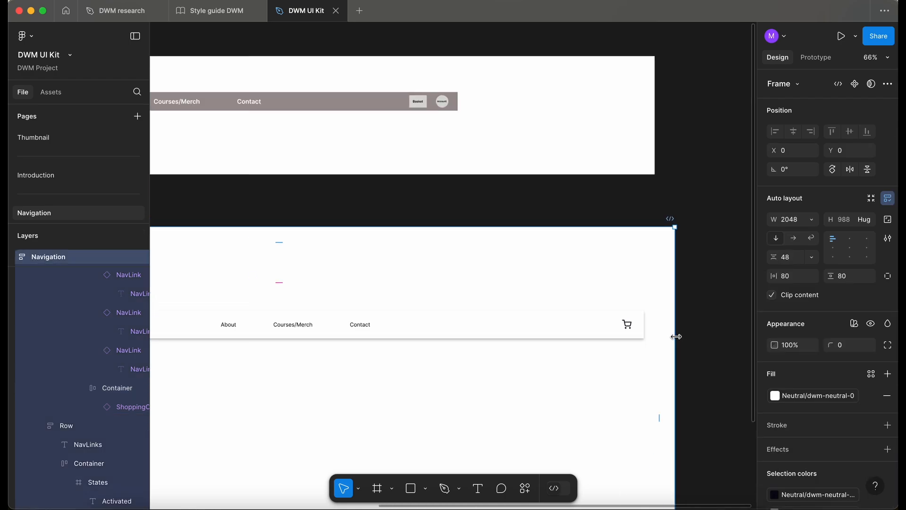
scroll(678, 338, left, 3)
scroll(678, 338, down, 2)
click(475, 231)
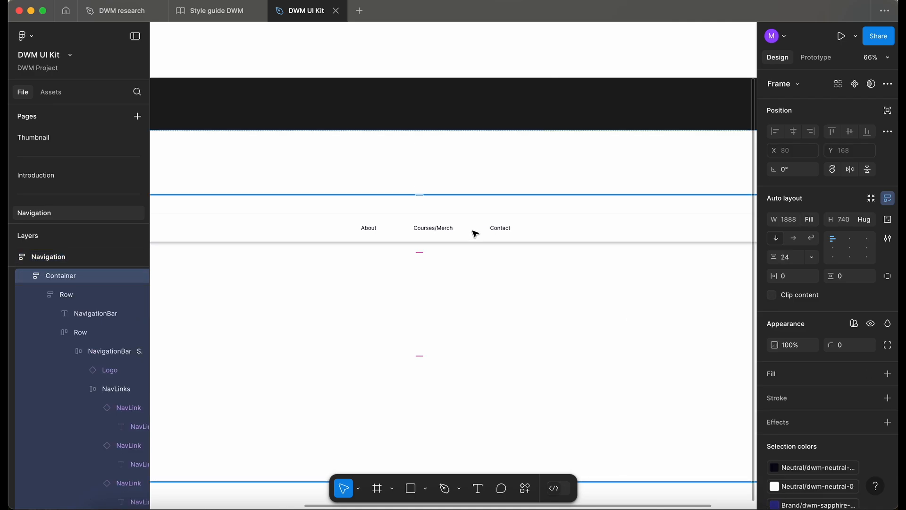
scroll(475, 230, down, 1)
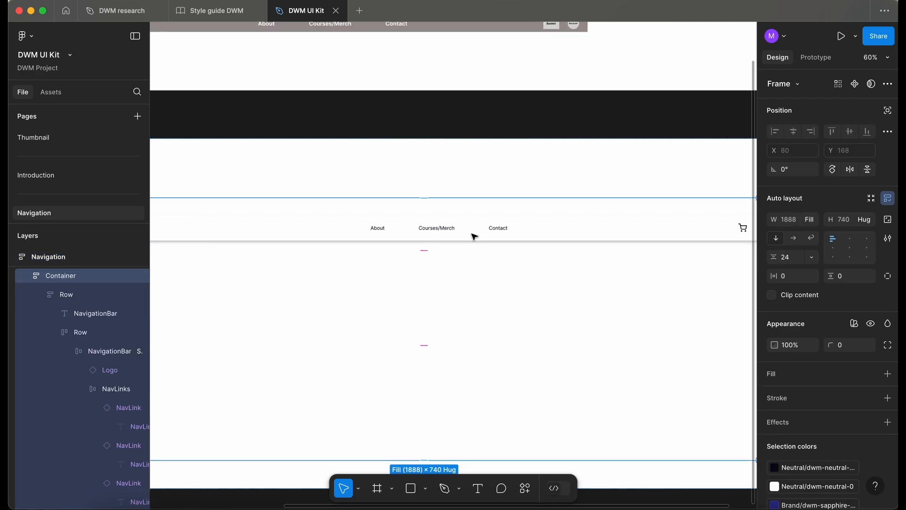
scroll(484, 218, down, 5)
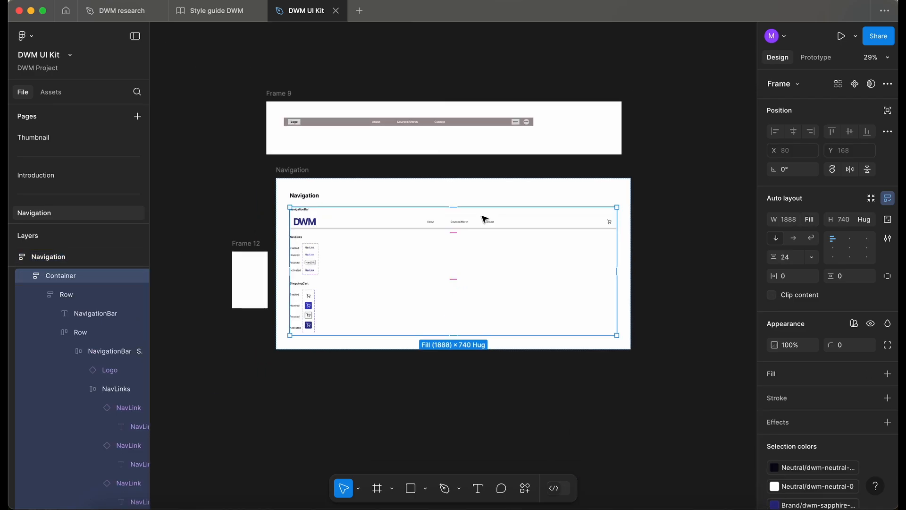
click(250, 278)
scroll(282, 275, up, 3)
scroll(283, 275, right, 5)
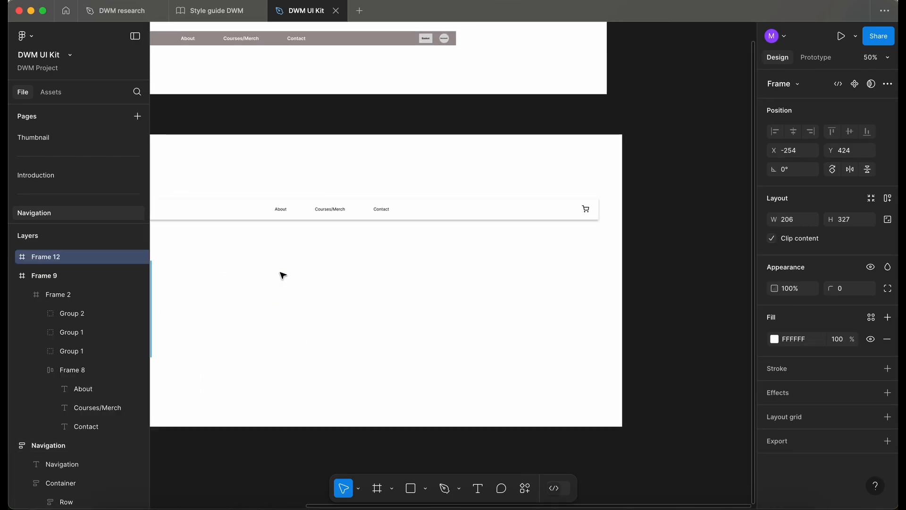
scroll(282, 275, left, 5)
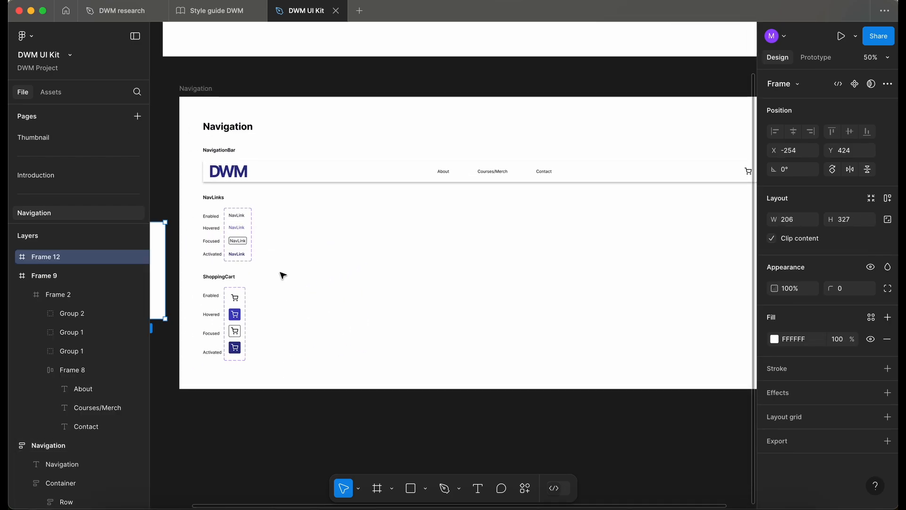
scroll(283, 274, up, 4)
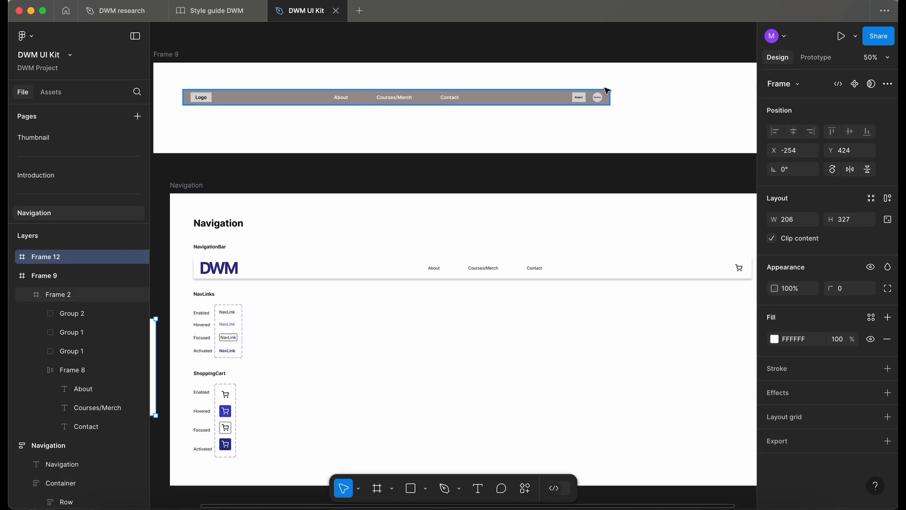
scroll(603, 110, up, 5)
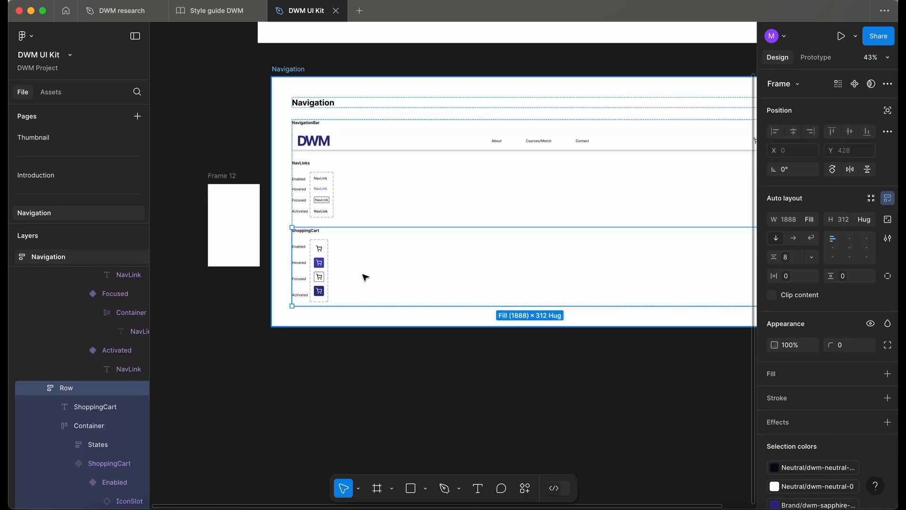
Duplicate the ShoppingCart section as a new Account section and delete the cart variants from the copy.
key(ctrl+d)
scroll(338, 280, down, 1)
scroll(325, 254, up, 5)
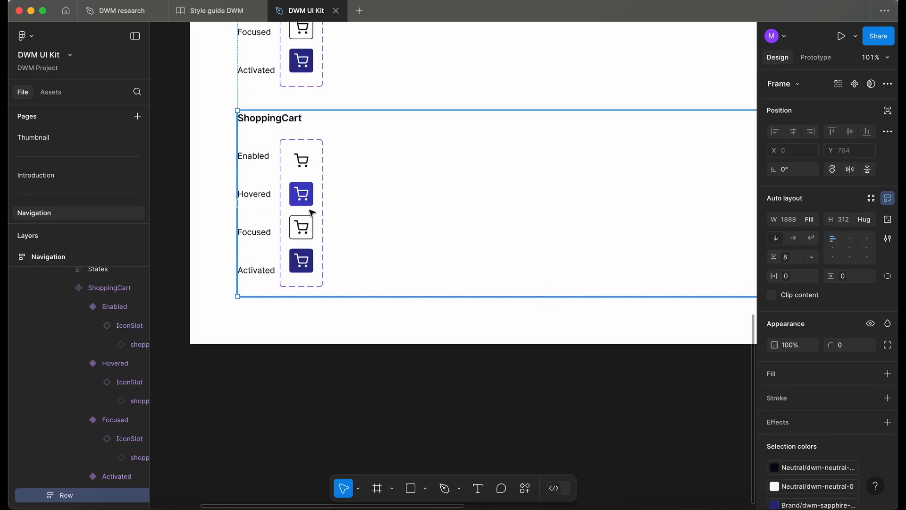
click(310, 206)
key(Delete)
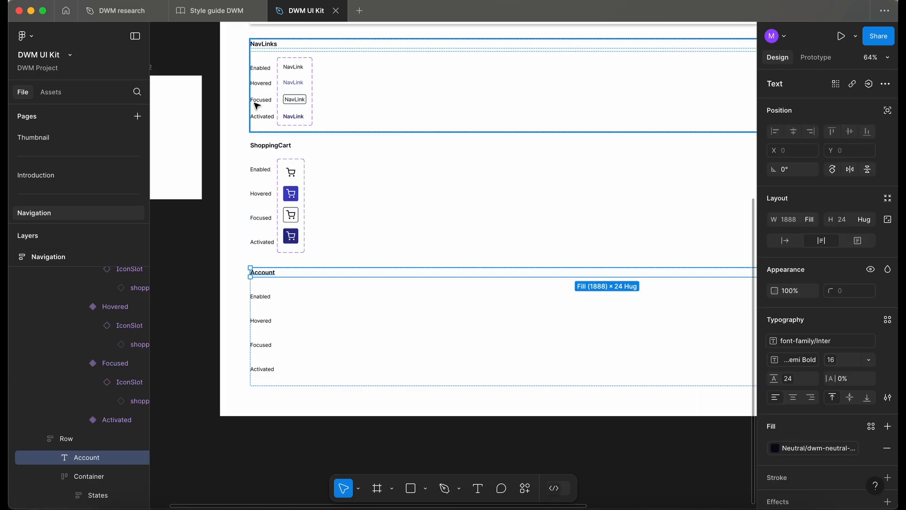
Switch to the Style guide DWM file, select the shopping-cart icon, and launch the Feather Icons plugin.
click(216, 10)
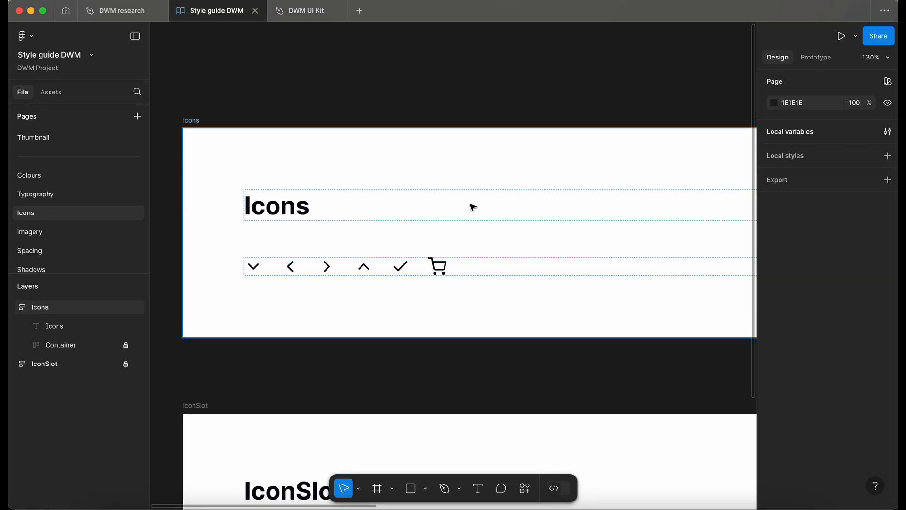
click(443, 273)
scroll(443, 271, down, 2)
scroll(443, 271, right, 2)
click(104, 340)
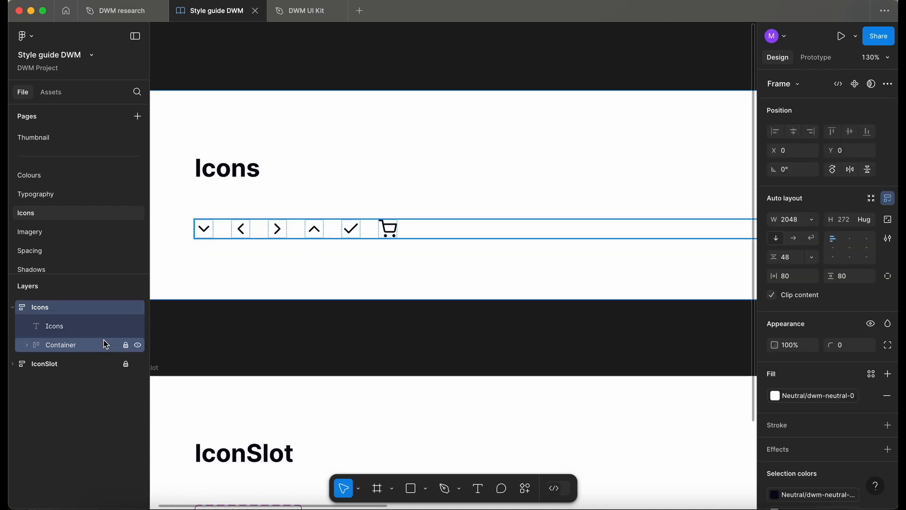
click(393, 234)
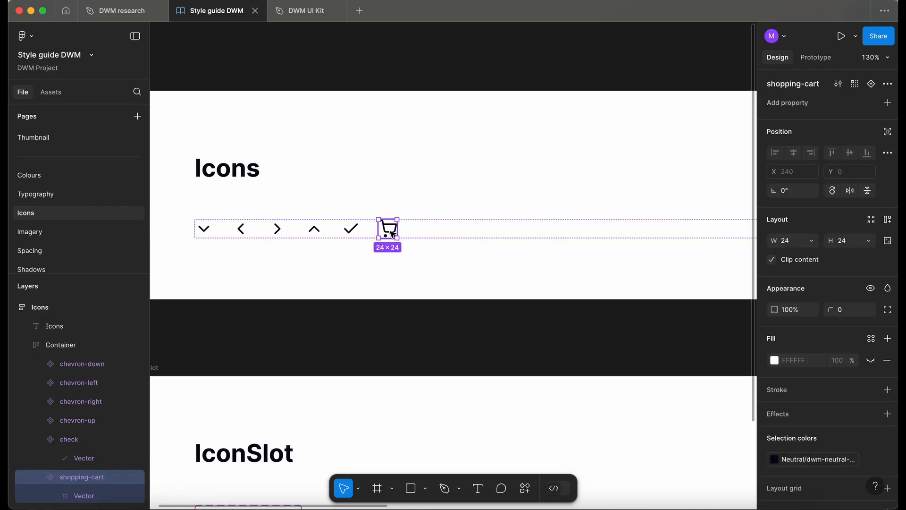
scroll(393, 234, down, 5)
scroll(392, 233, right, 1)
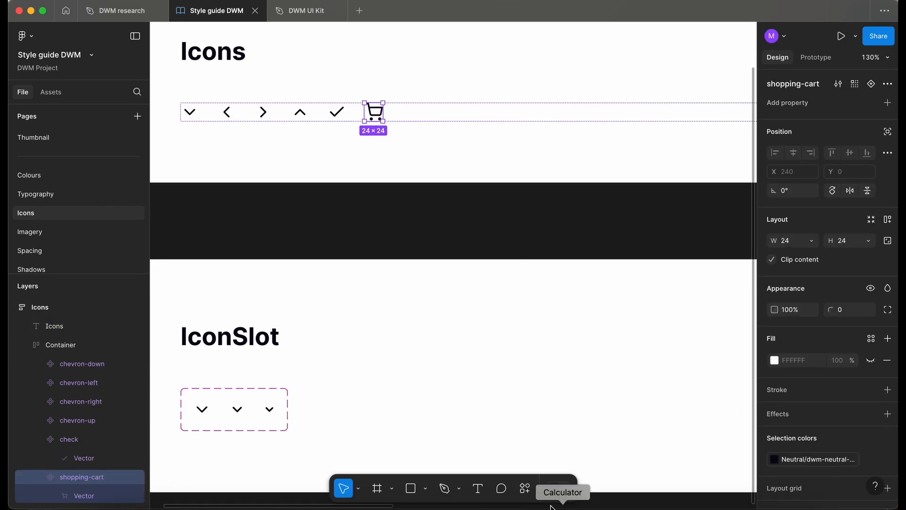
click(526, 489)
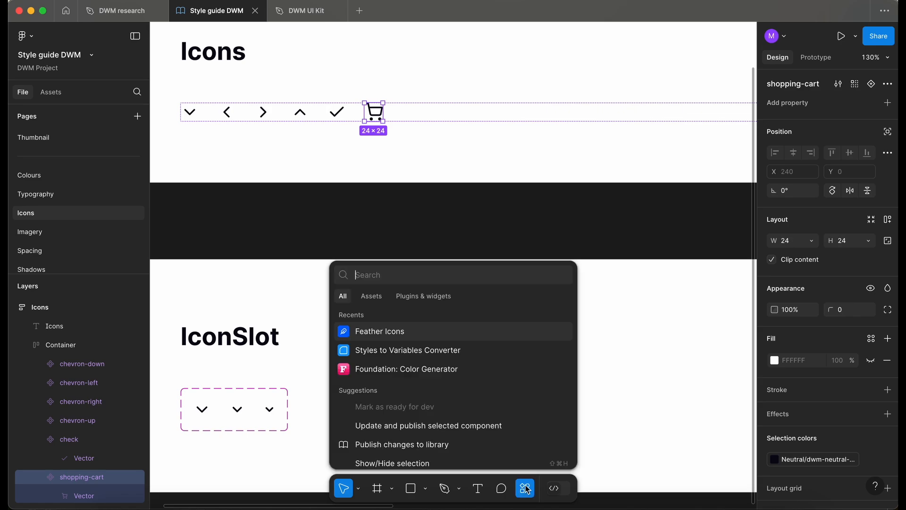
click(388, 332)
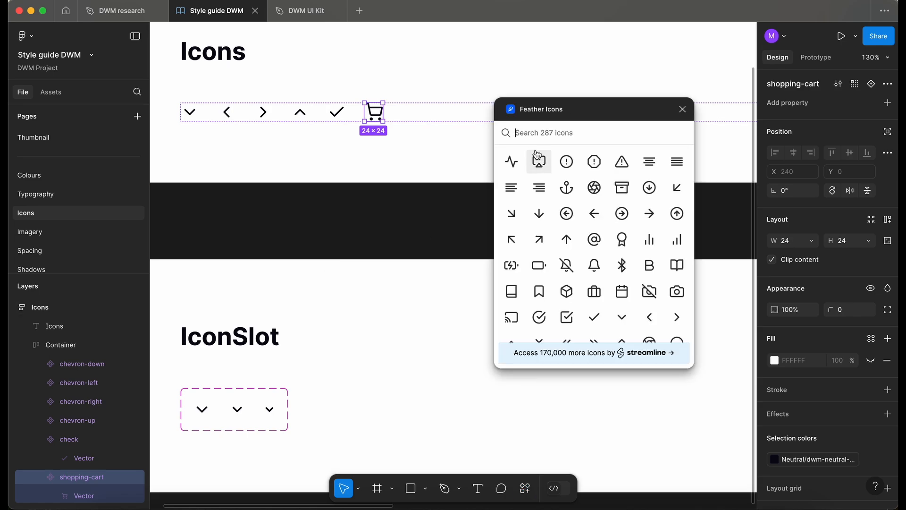
Search the Feather Icons plugin for an account icon and insert the user icon beside the shopping-cart icon.
click(540, 135)
text(accoun)
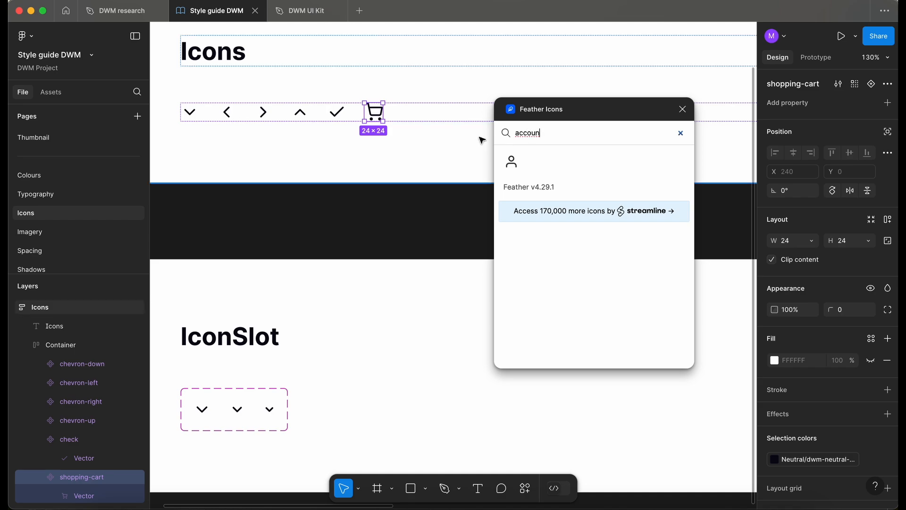
click(514, 166)
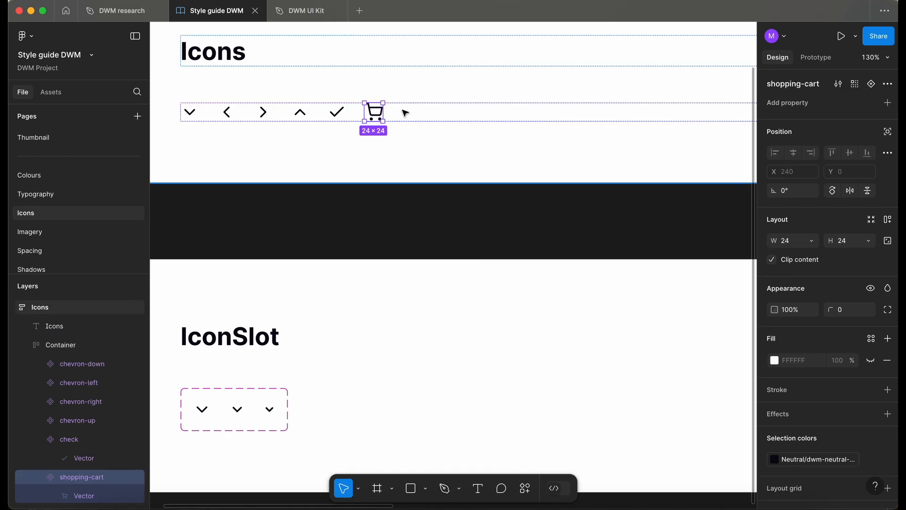
key(super+v)
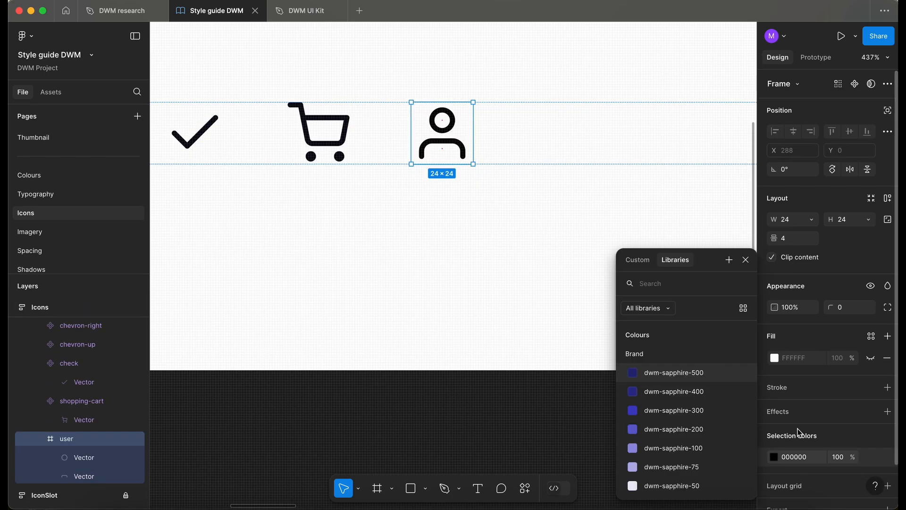
Apply the dwm-neutral-900 colour variable to the user icon's strokes.
text(ne)
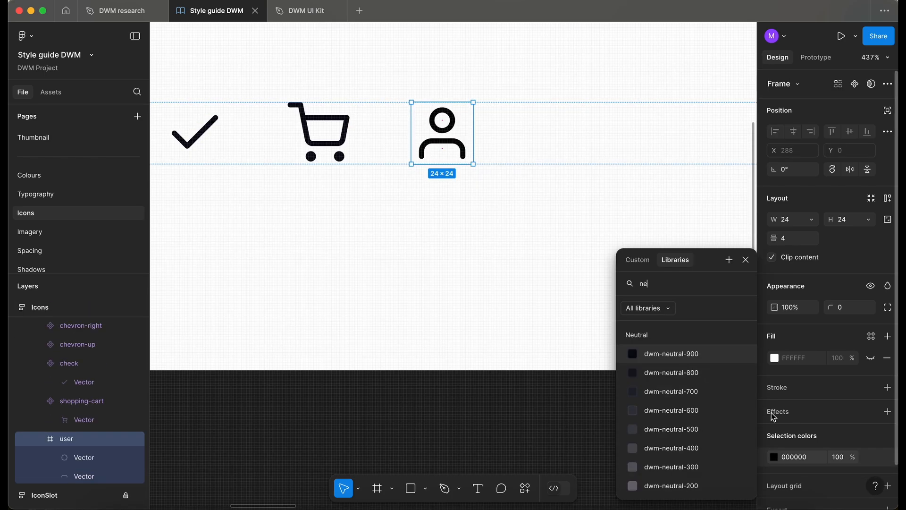
click(687, 354)
scroll(431, 137, up, 2)
scroll(431, 137, left, 2)
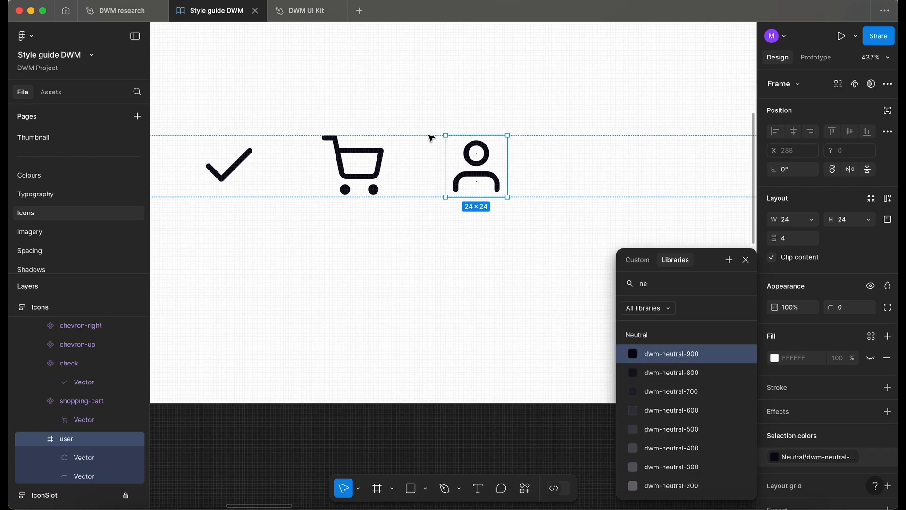
Select both vectors of the user icon and flatten them into a single vector.
click(84, 458)
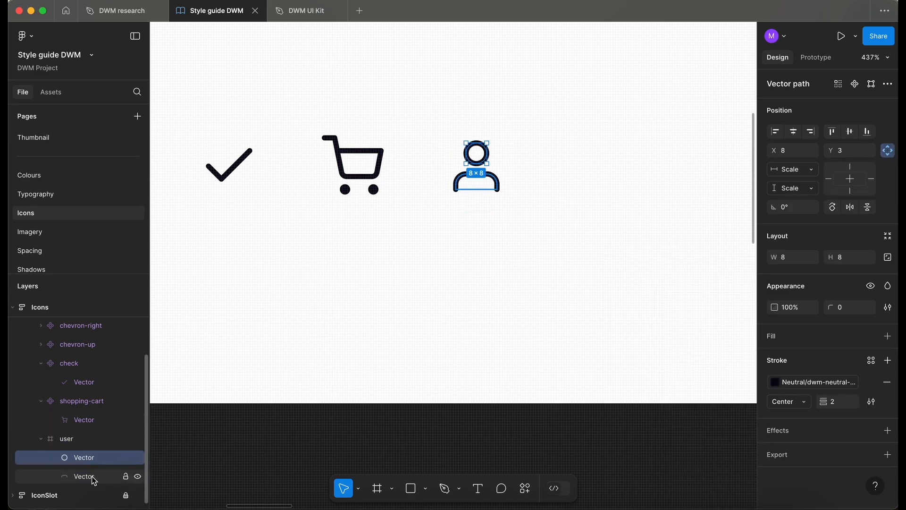
shift+click(94, 478)
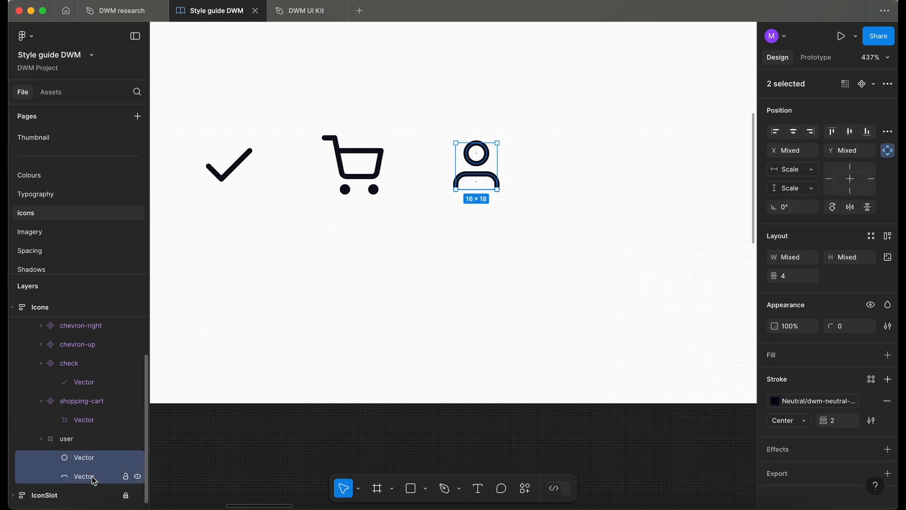
key(super+e)
click(66, 438)
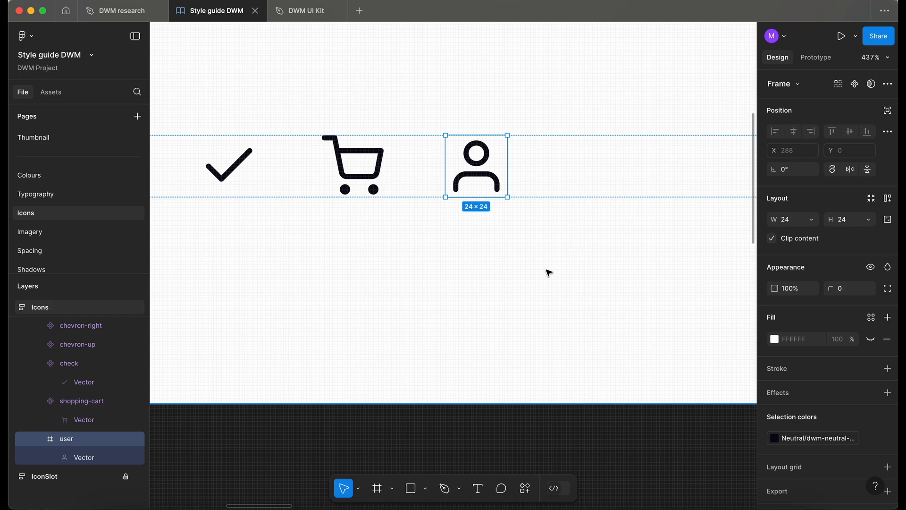
Turn the user icon frame into a component.
click(84, 458)
click(83, 440)
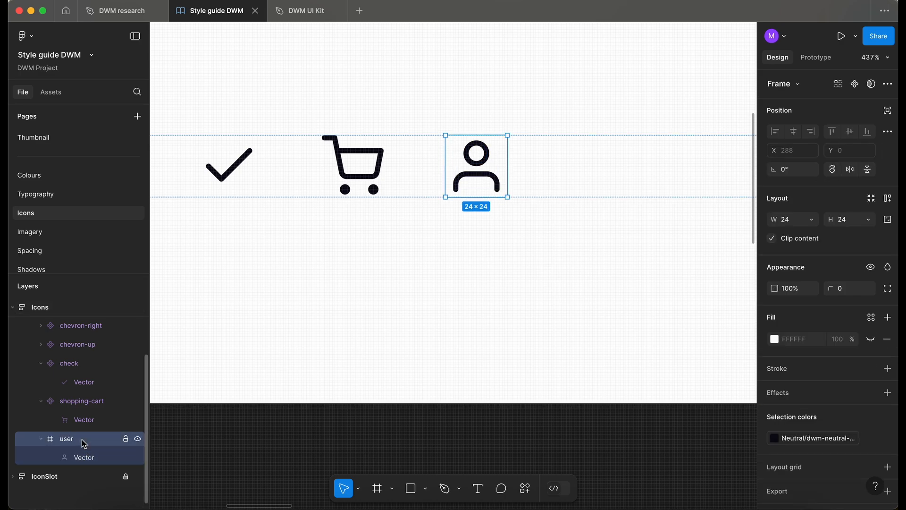
key(super+alt+k)
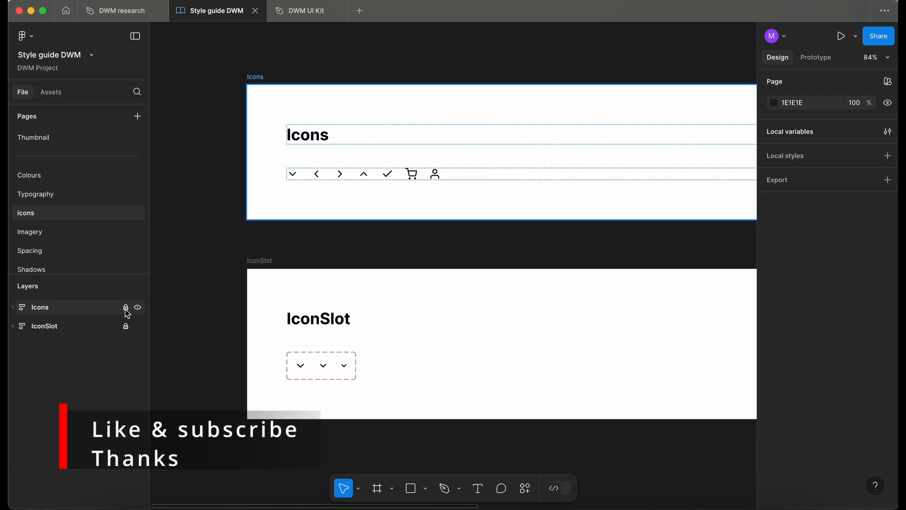
click(188, 318)
scroll(192, 325, down, 3)
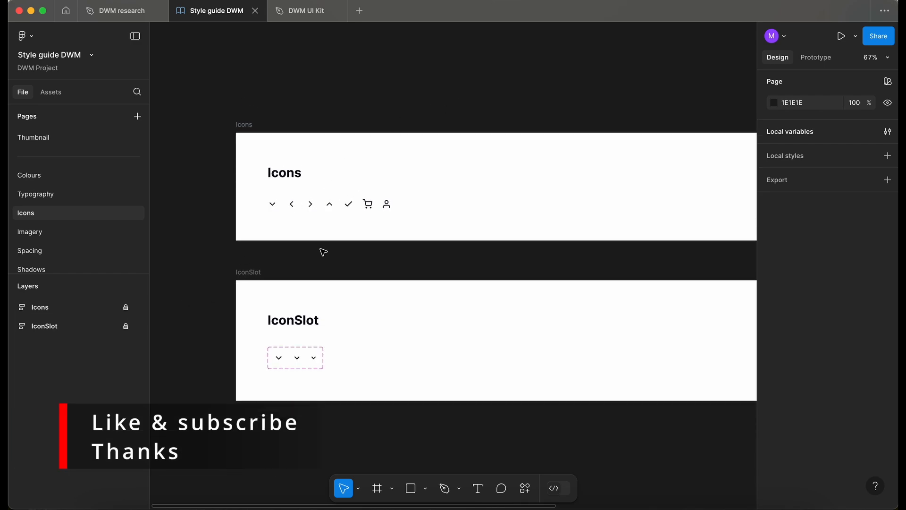
scroll(317, 272, down, 3)
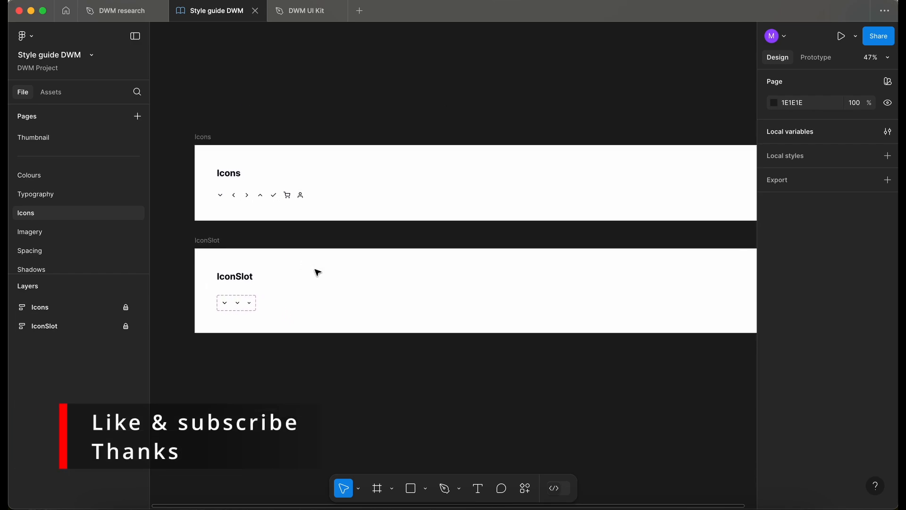
Publish the style guide library with the description "Added user icon to icons.".
click(51, 92)
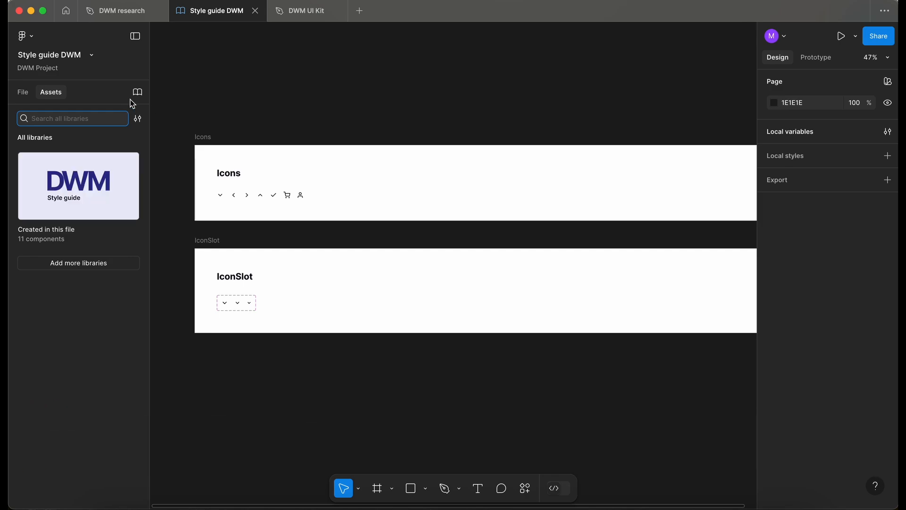
click(137, 92)
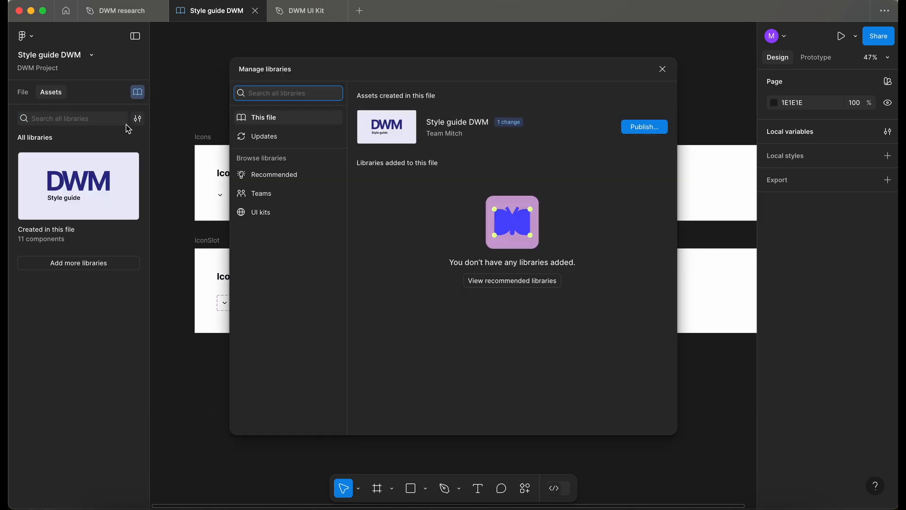
click(647, 129)
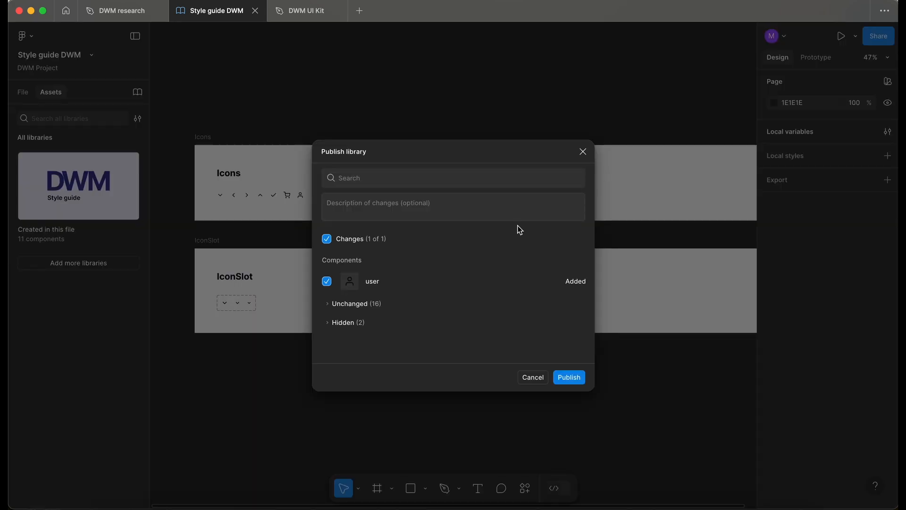
click(367, 203)
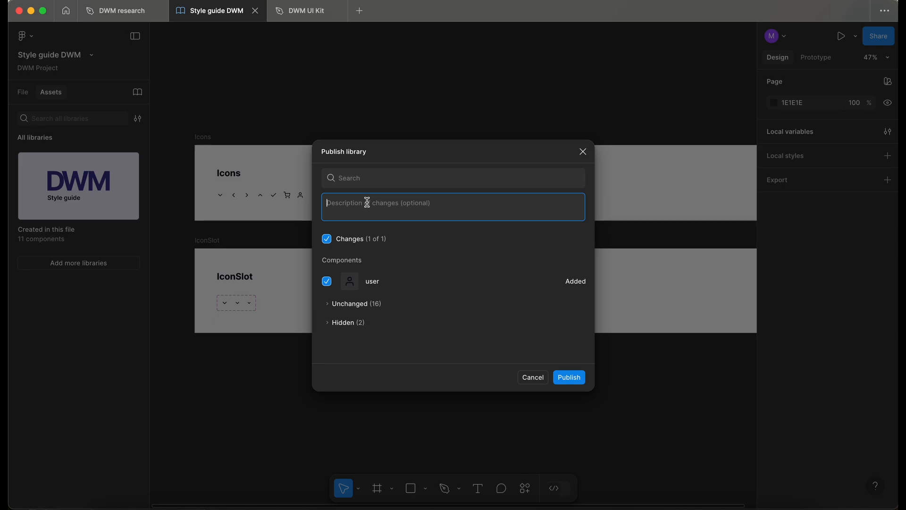
text(Added user icon to icons.)
click(569, 377)
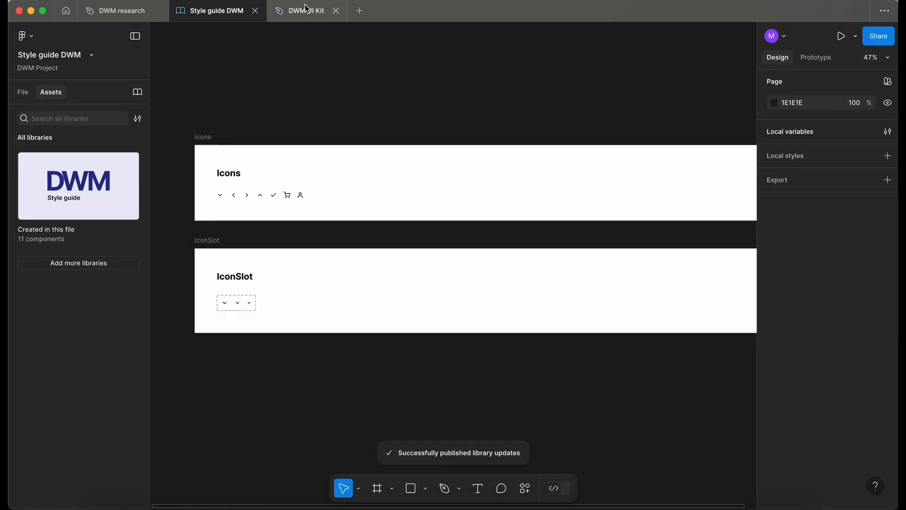
Switch to the DWM UI Kit file and paste the Enabled shopping-cart variant into the Account section's row.
click(298, 10)
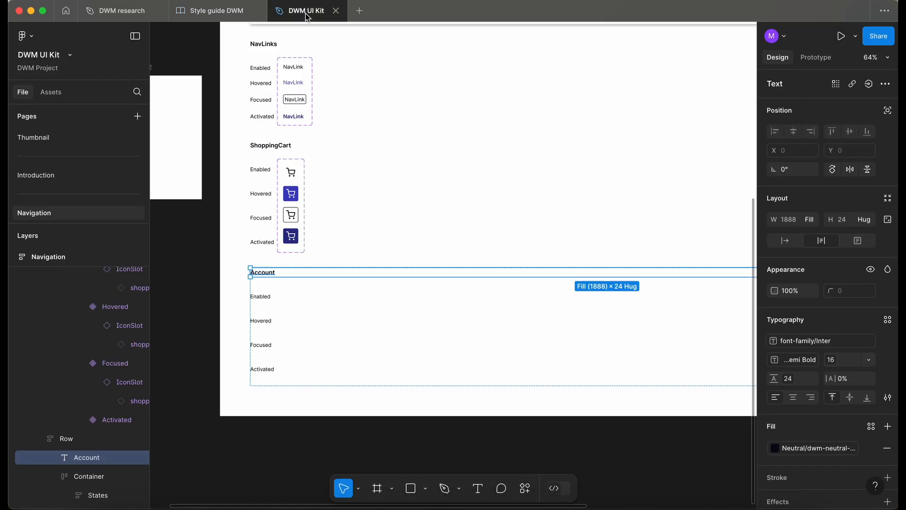
click(208, 369)
scroll(205, 367, left, 2)
scroll(206, 367, down, 1)
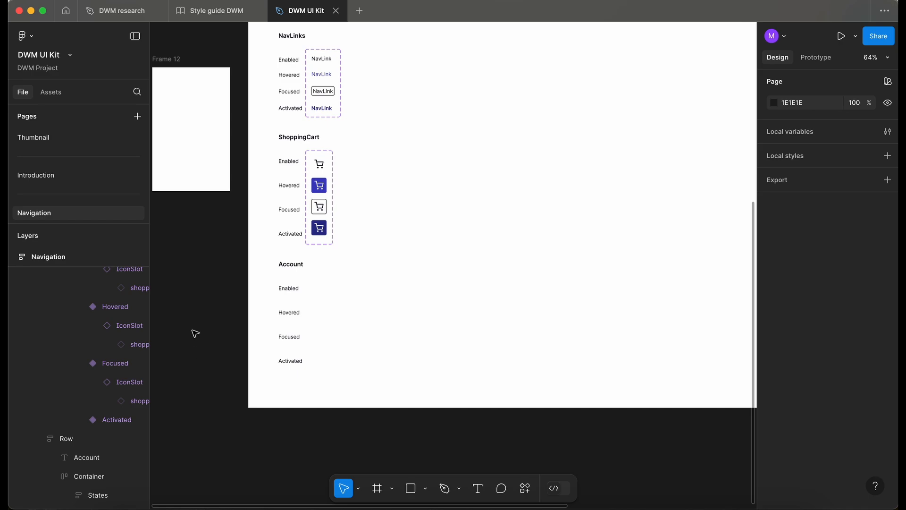
scroll(195, 334, left, 3)
scroll(431, 165, up, 4)
double_click(433, 167)
double_click(432, 166)
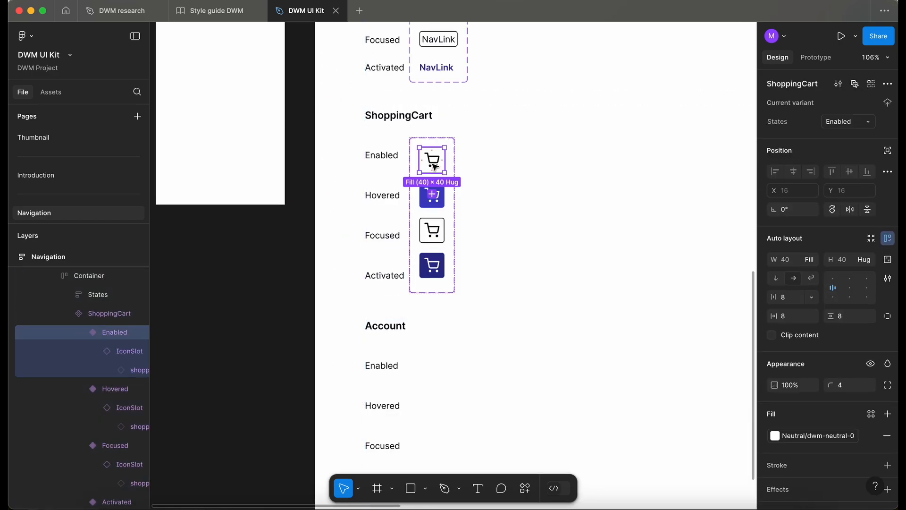
scroll(432, 165, down, 5)
scroll(432, 165, right, 1)
click(367, 228)
double_click(367, 229)
double_click(368, 229)
key(super+v)
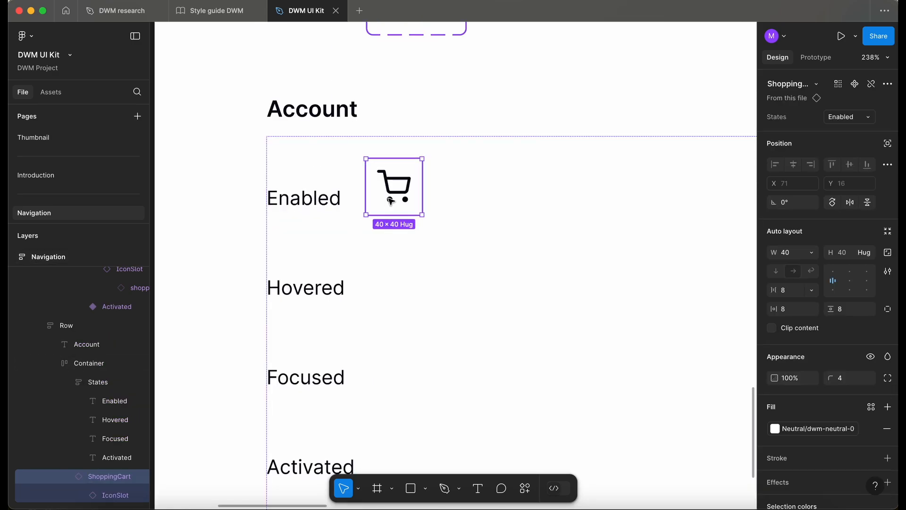
Detach the pasted cart instance and rename the resulting frame to Account.
right_click(390, 202)
click(432, 346)
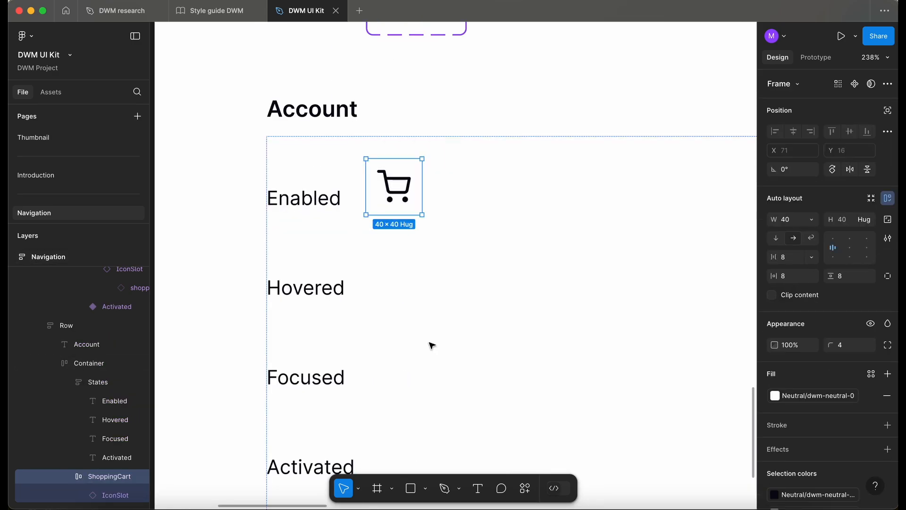
scroll(404, 225, up, 5)
double_click(110, 476)
text(A)
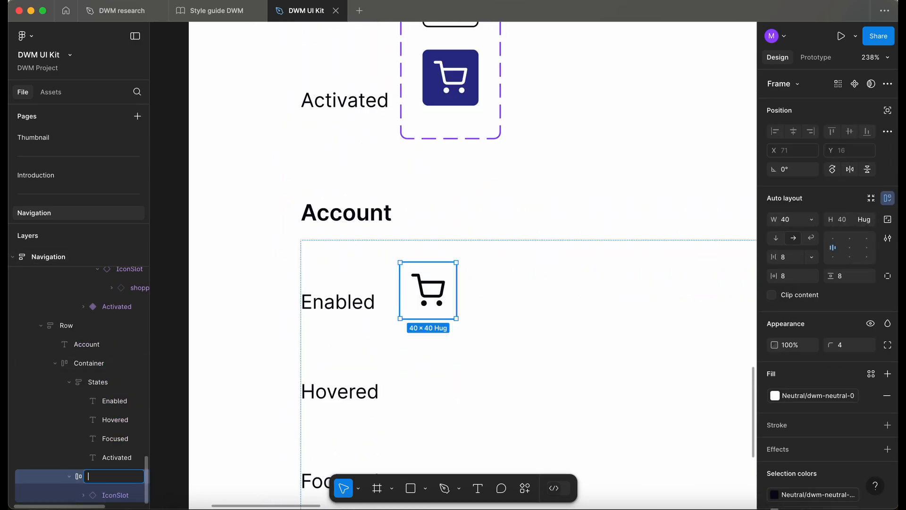
text(ccount)
Swap the frame's cart icon instance for the user icon.
click(435, 296)
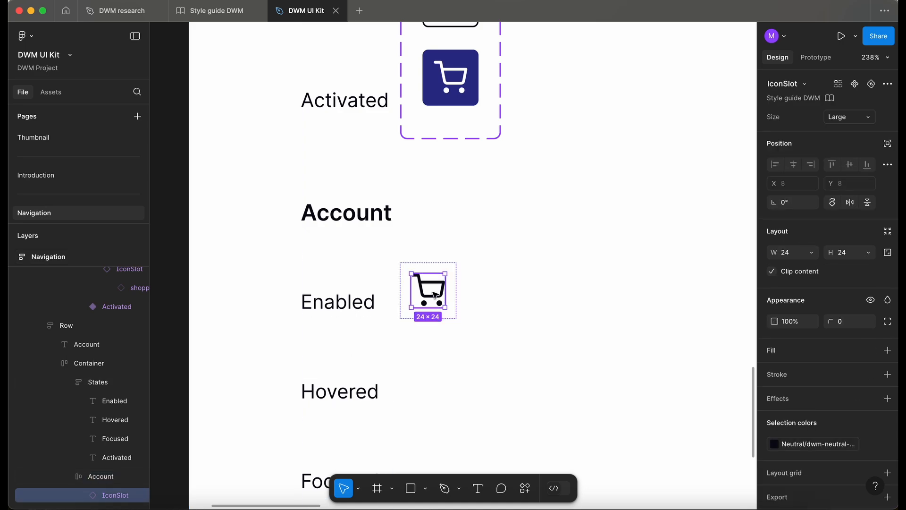
click(809, 86)
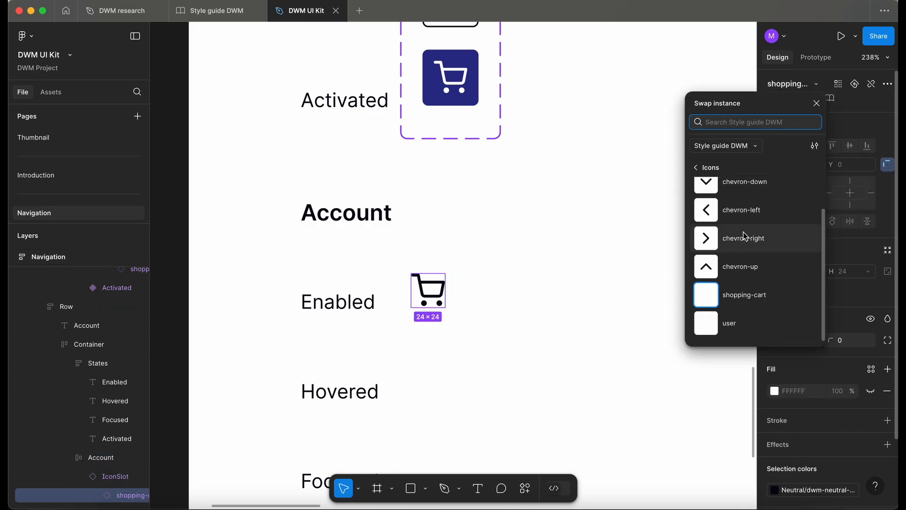
click(758, 324)
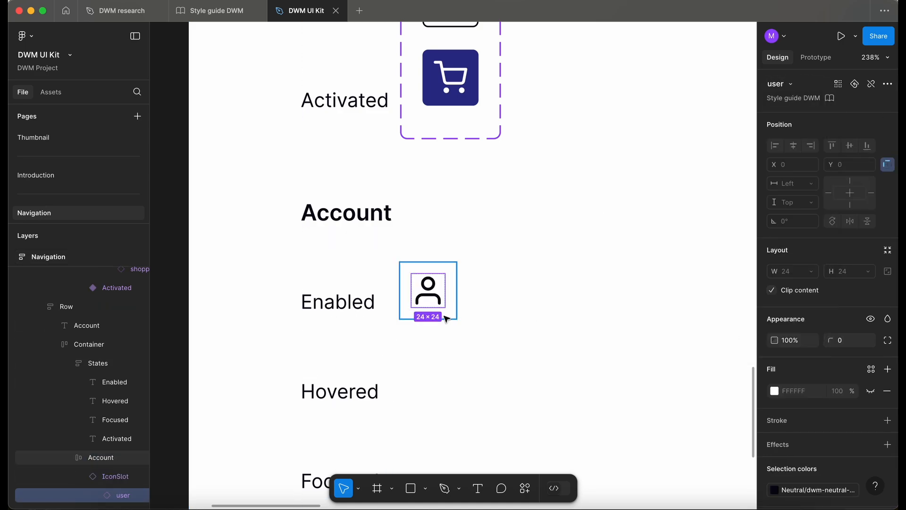
Rename the account frame to Enabled.
click(108, 457)
double_click(108, 465)
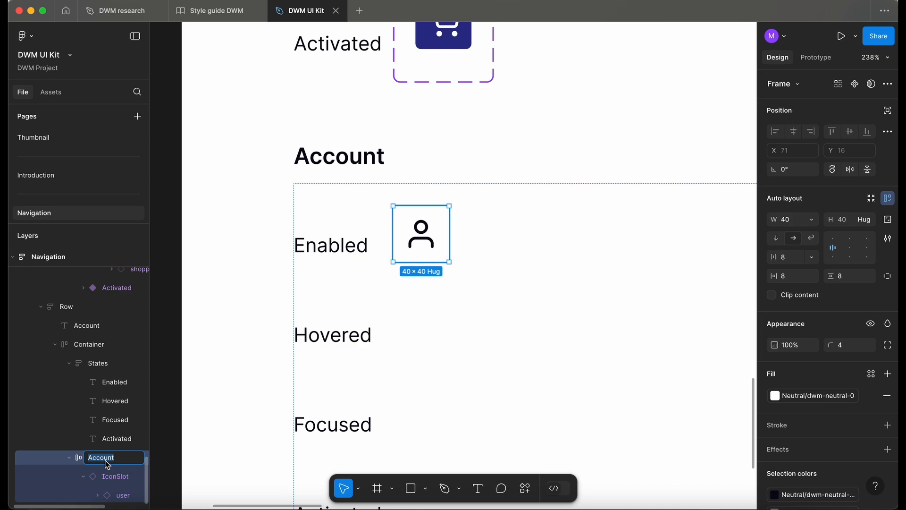
text(Enabled)
key(Return)
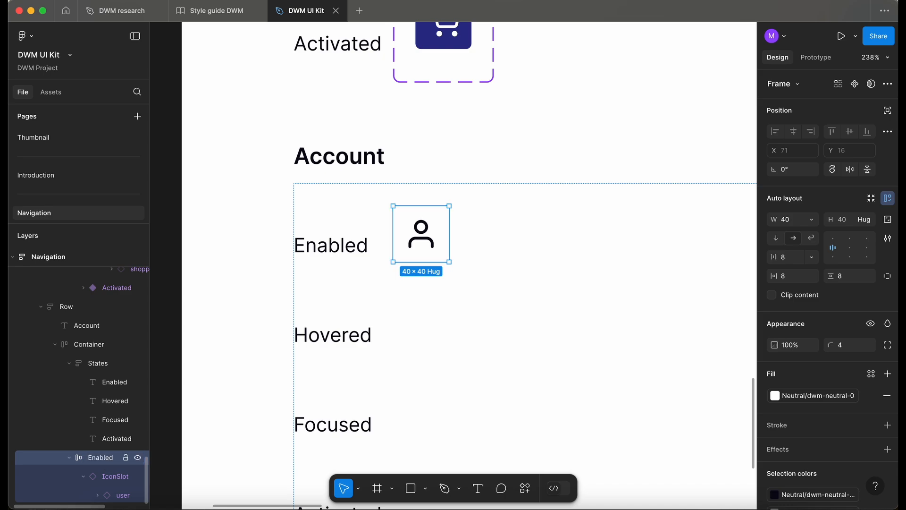
Duplicate the Enabled frame and fill the copy with the Brand/dwm-sapphire colour sampled from the hovered cart.
key(ctrl+d)
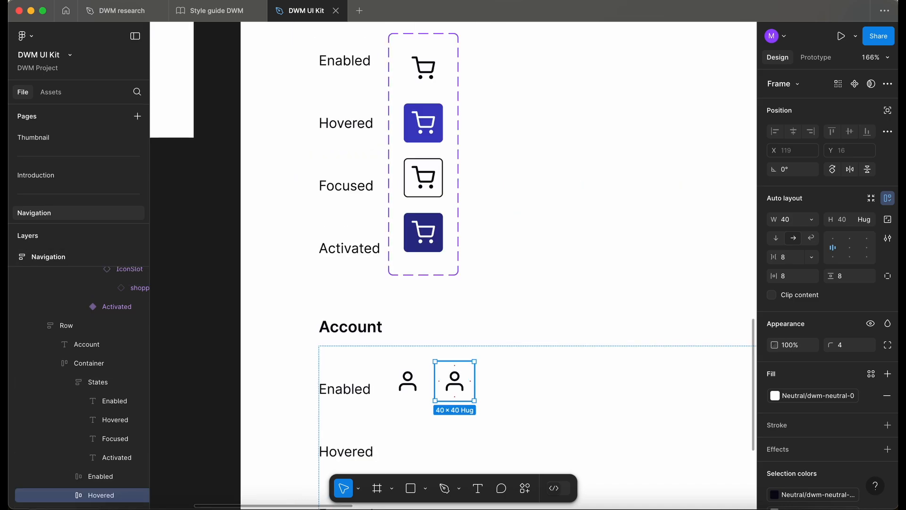
key(i)
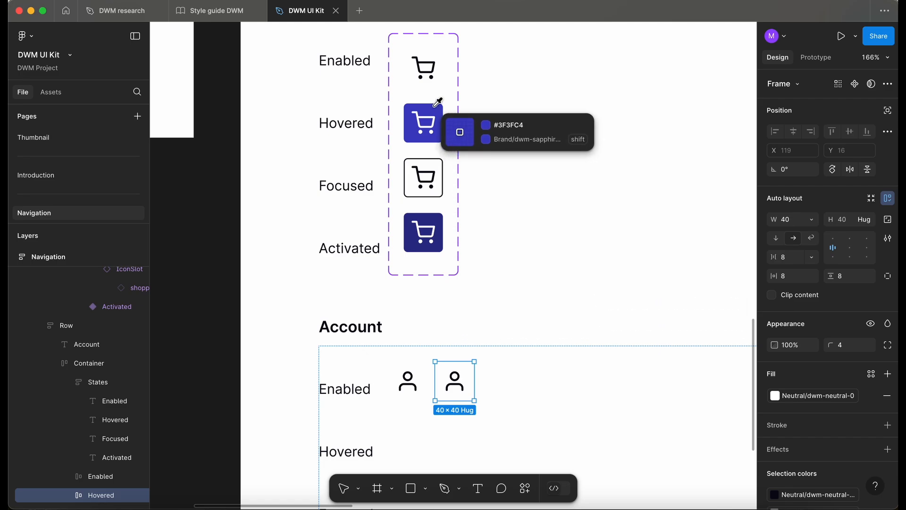
key(shift)
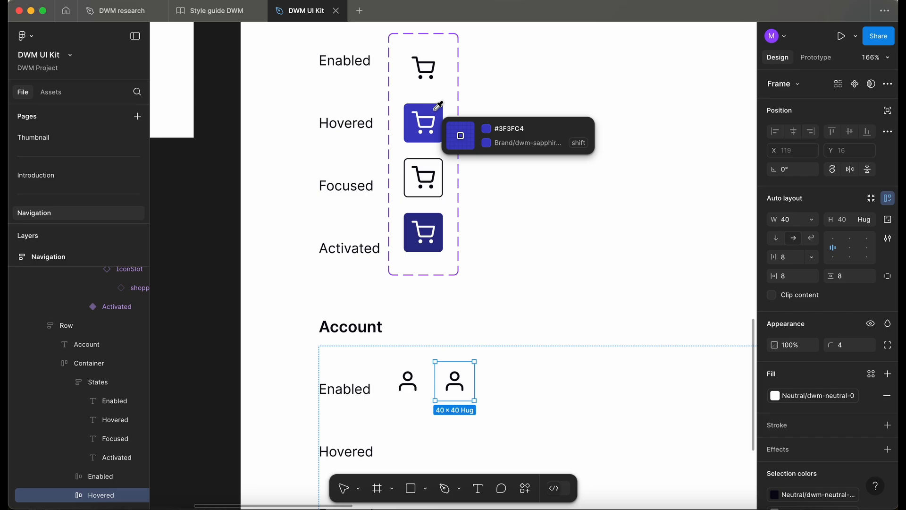
click(437, 108)
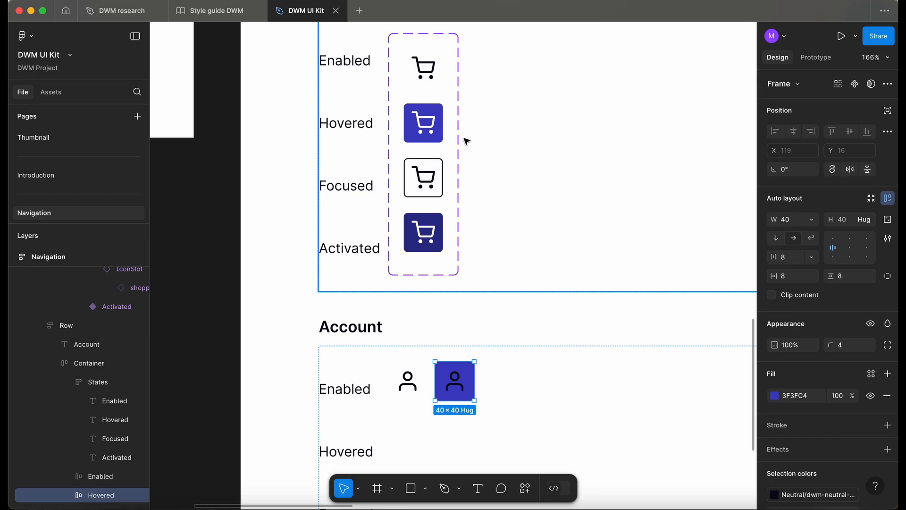
key(i)
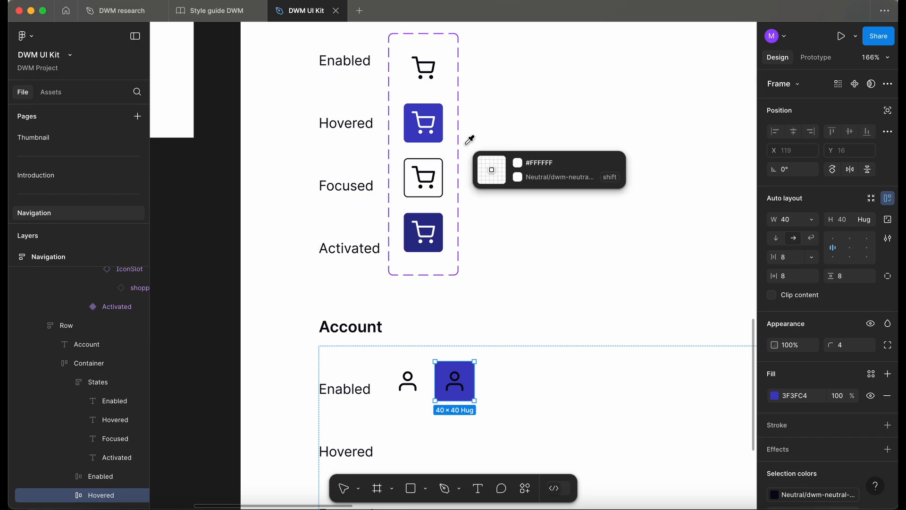
shift+click(432, 107)
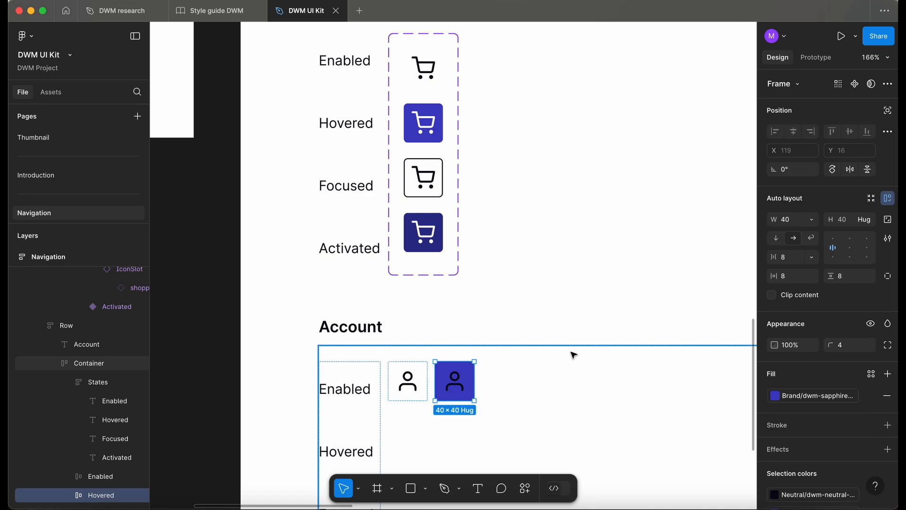
Set the duplicated frame's user icon colour to dwm-neutral-0.
key(Return)
click(793, 449)
text(neu)
scroll(668, 370, down, 5)
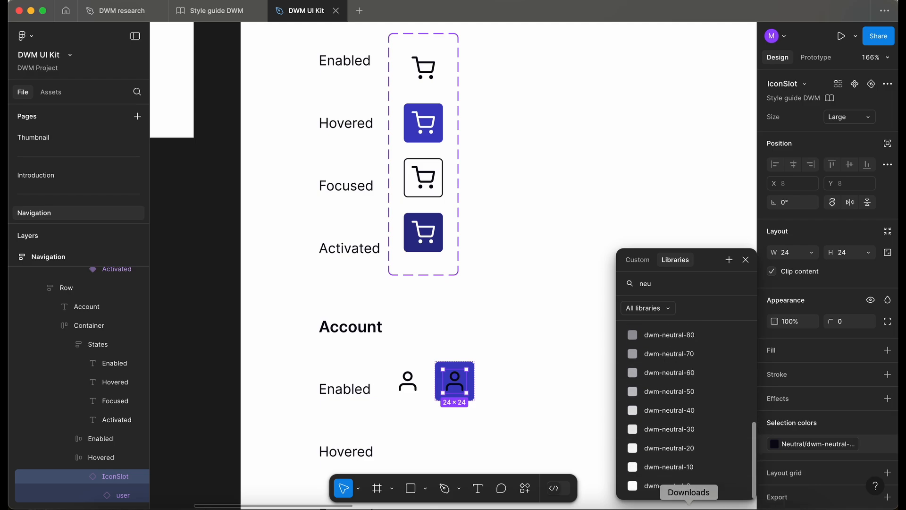
click(670, 486)
click(463, 386)
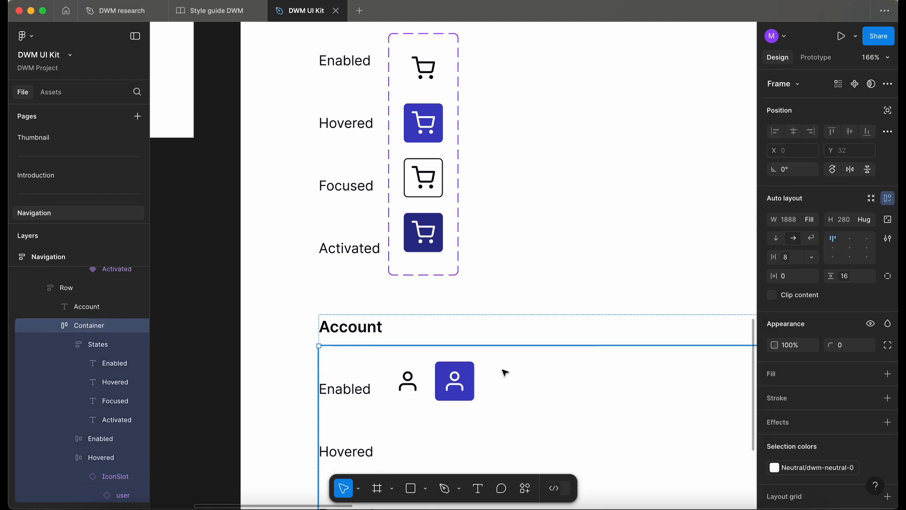
Add a Neutral dwm-neutral-900 stroke to the duplicated third account frame.
click(463, 386)
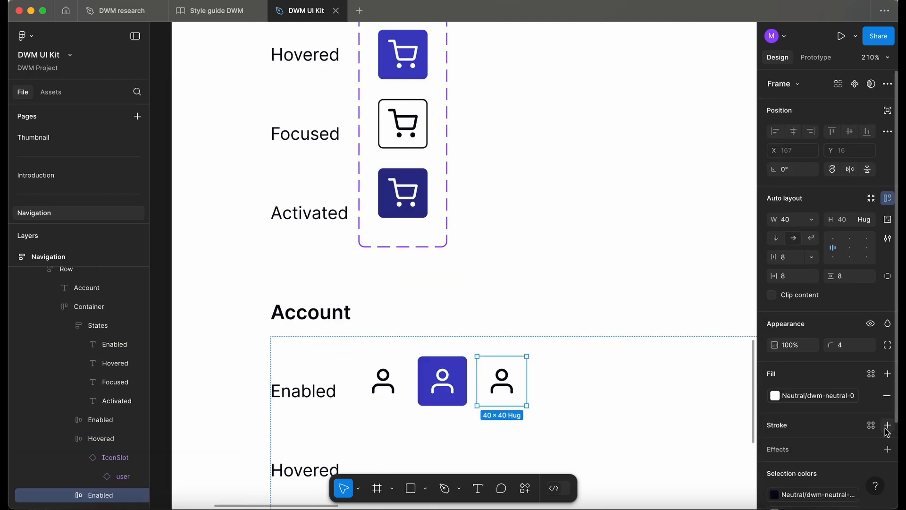
click(875, 429)
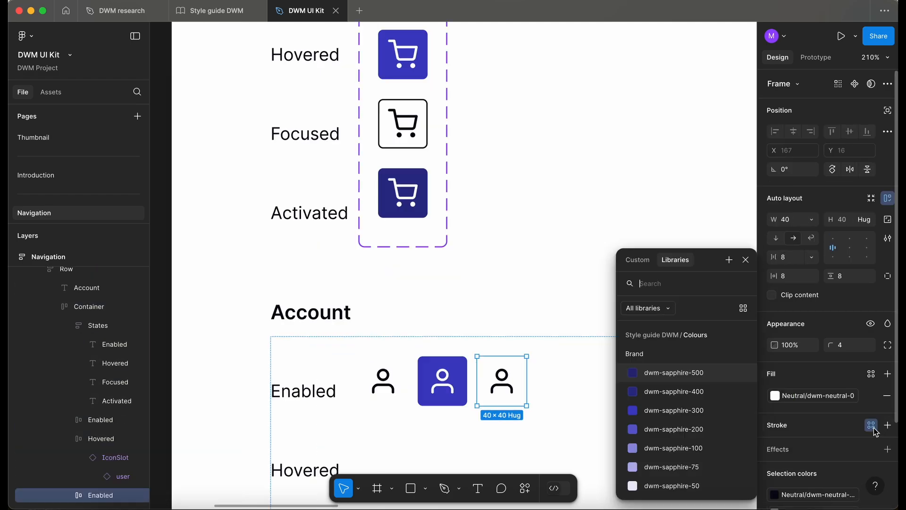
text(ne)
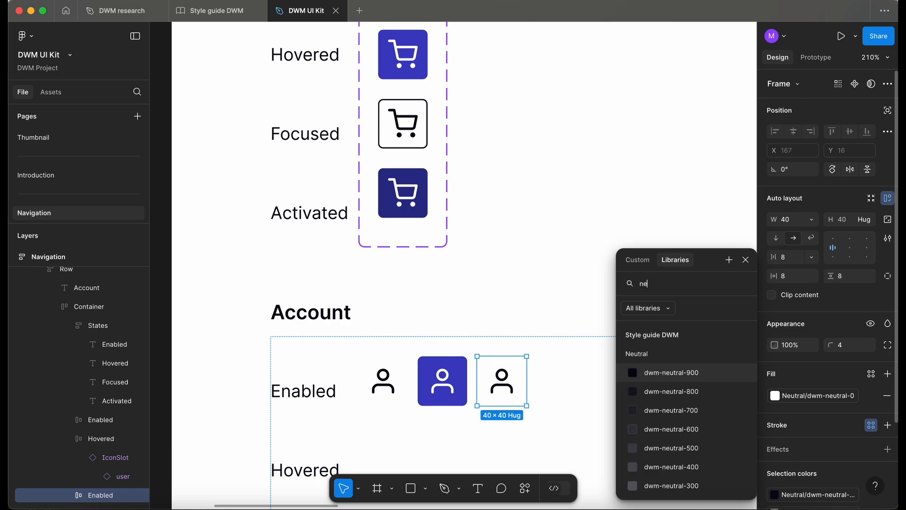
click(660, 372)
Rename the stroked account frame to Focused.
click(399, 142)
click(97, 495)
double_click(99, 496)
text(Focused)
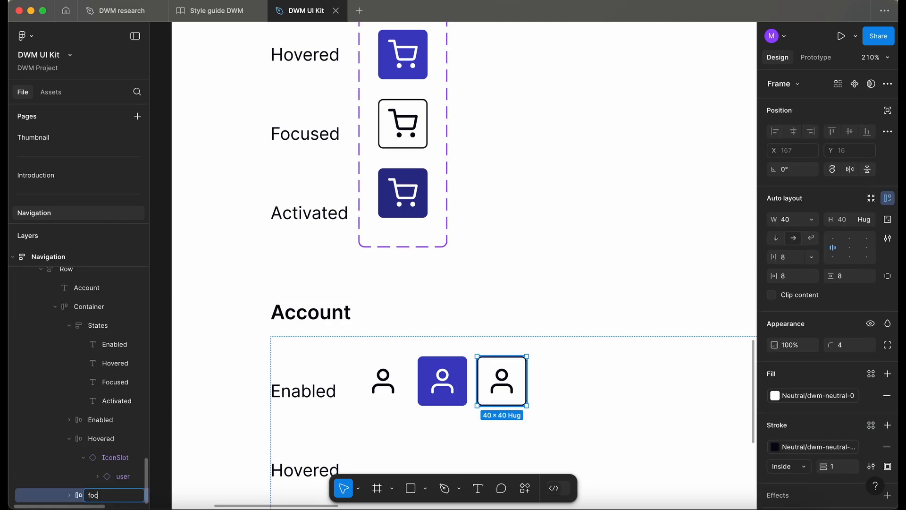
Duplicate the Hovered account frame and rename the copy Activated.
click(546, 397)
click(436, 380)
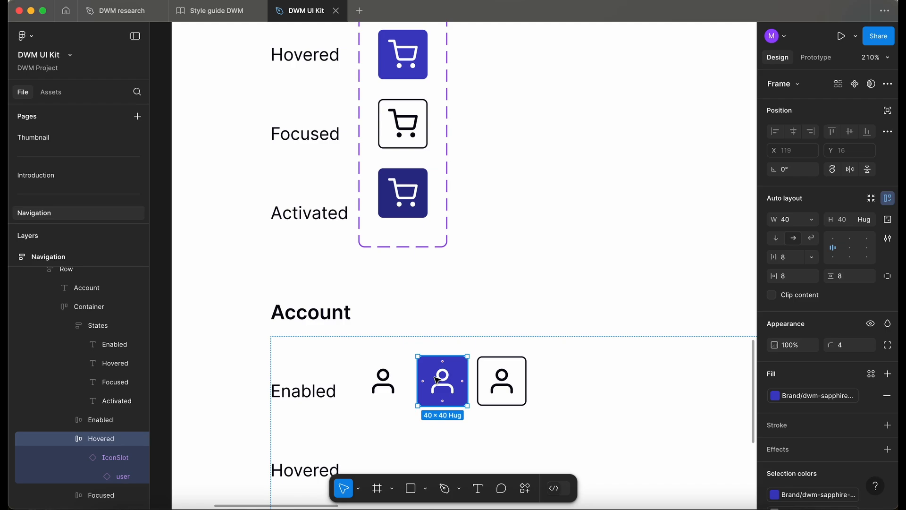
key(ctrl+d)
key(Right)
double_click(112, 497)
text(Ac)
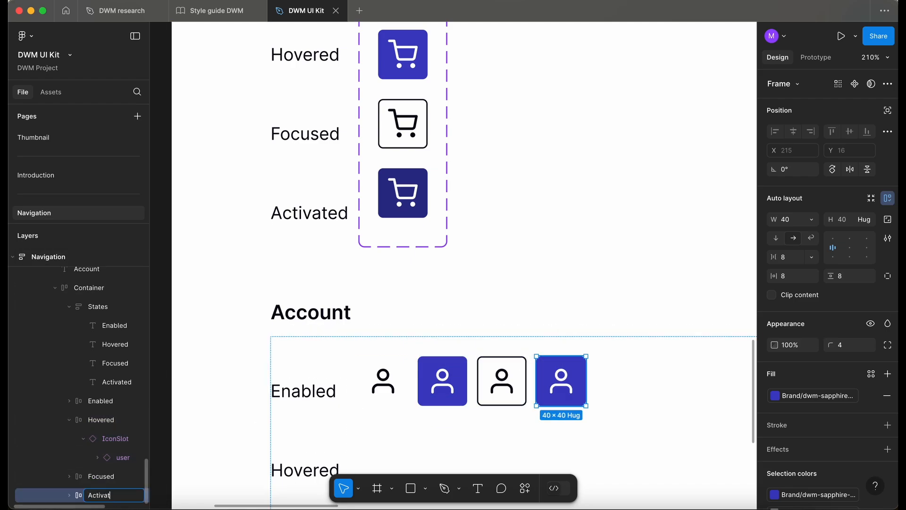
key(Return)
Fill the Activated frame with the colour sampled from the Activated cart icon.
key(i)
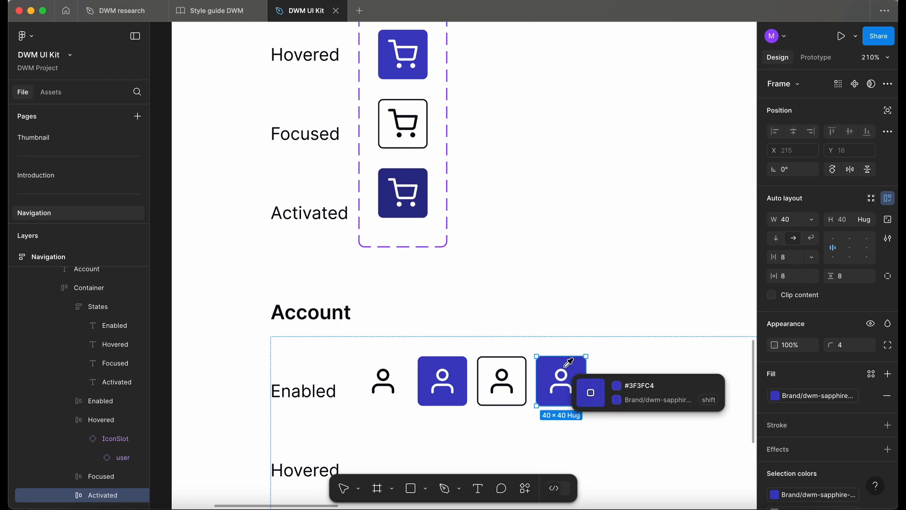
click(423, 177)
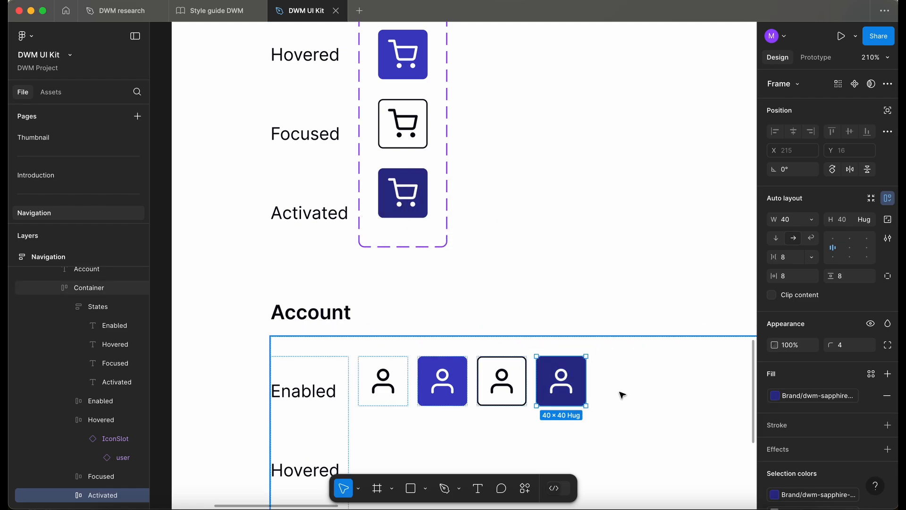
Select the four account frames, make them components and combine them as variants.
scroll(334, 203, down, 5)
click(334, 199)
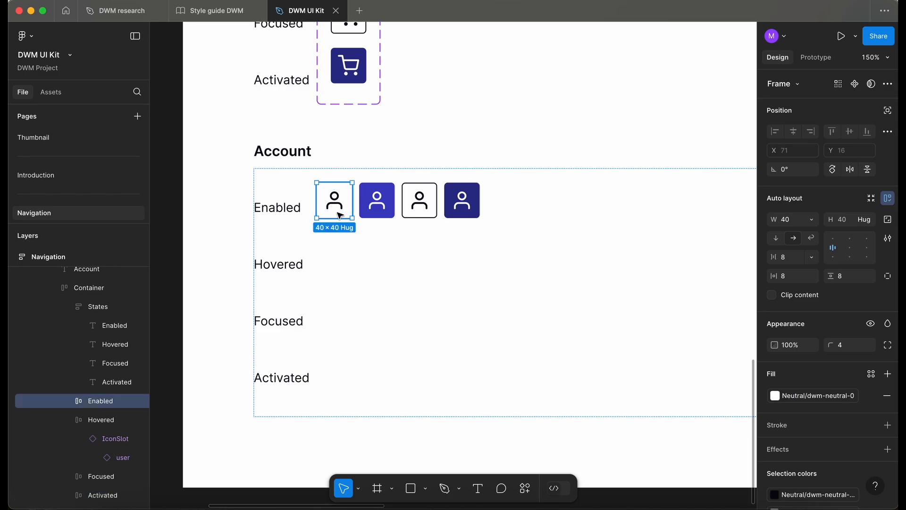
shift+click(379, 210)
shift+click(420, 207)
shift+click(462, 208)
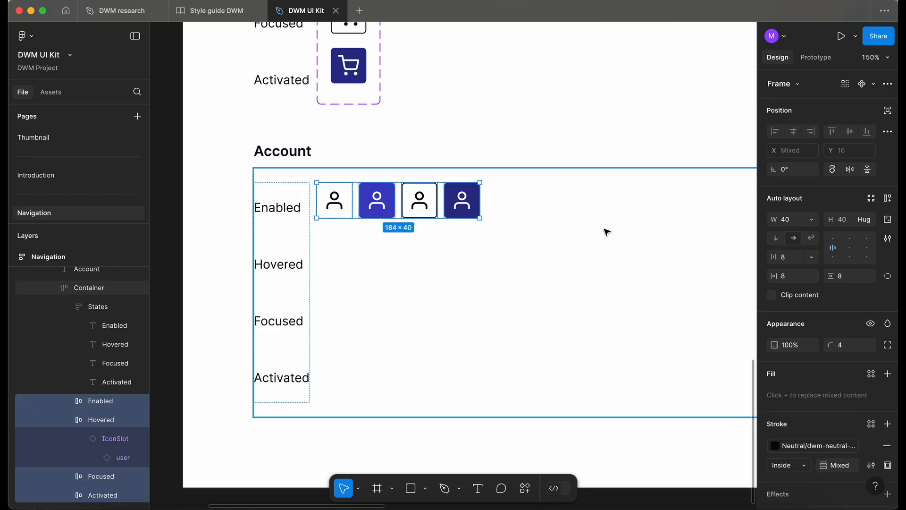
click(874, 84)
click(857, 120)
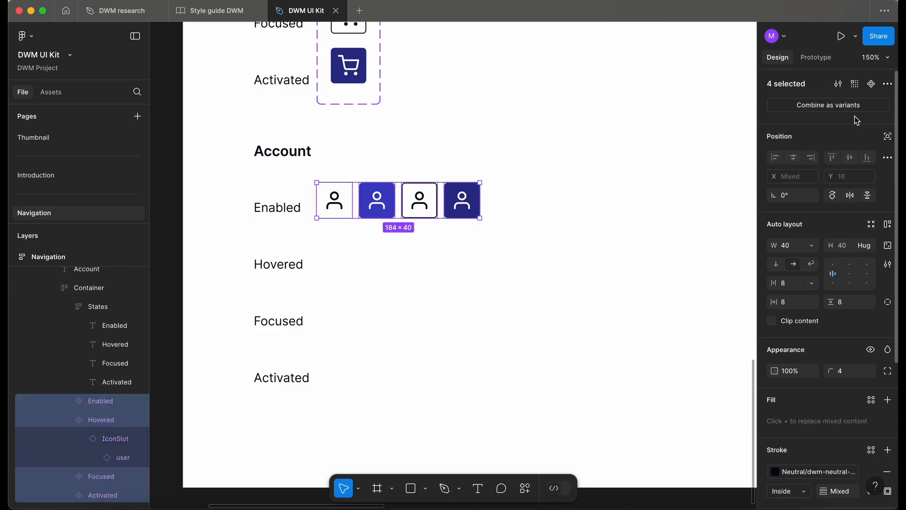
click(830, 105)
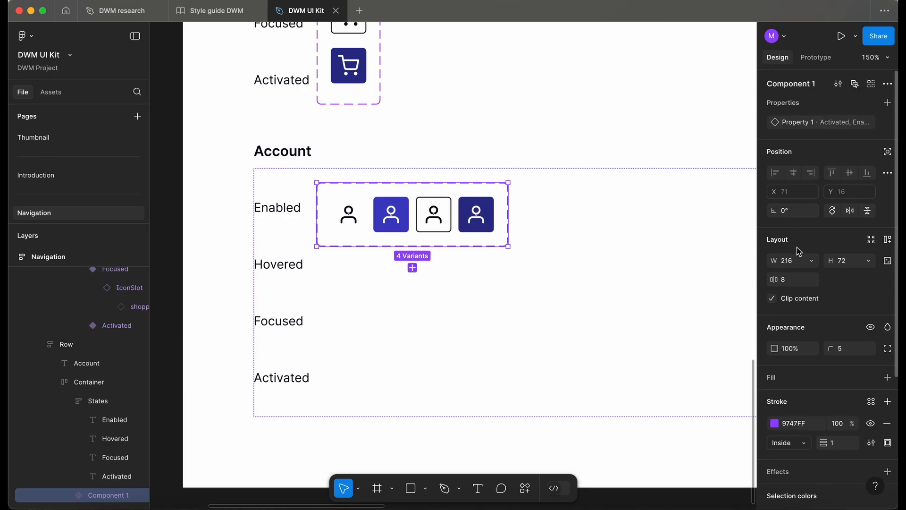
Apply vertical auto layout to the new account component set.
key(shift+a)
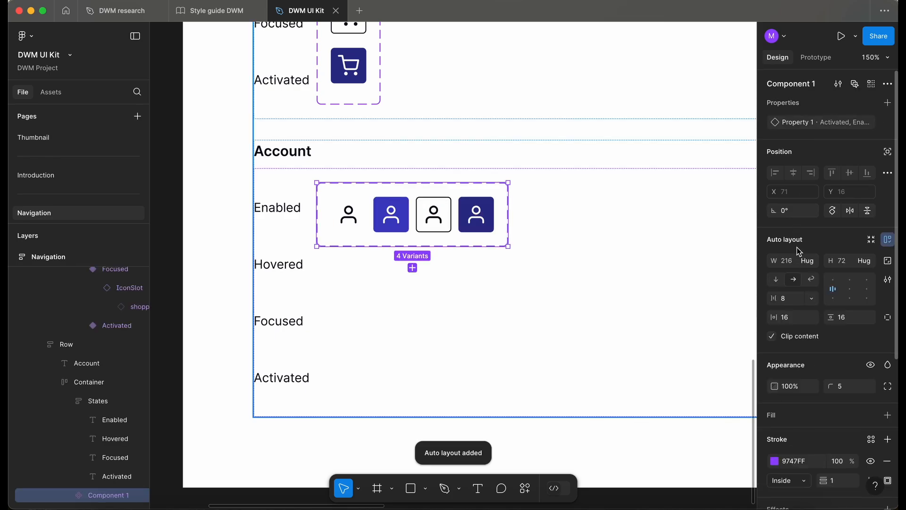
click(777, 283)
Place an Account Enabled instance beside the shopping cart in the navigation bar's icon container.
double_click(389, 296)
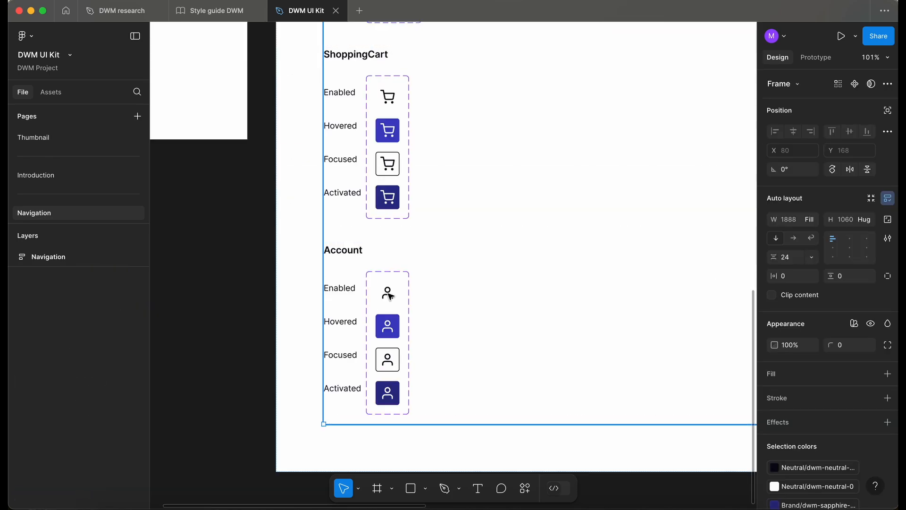
double_click(389, 296)
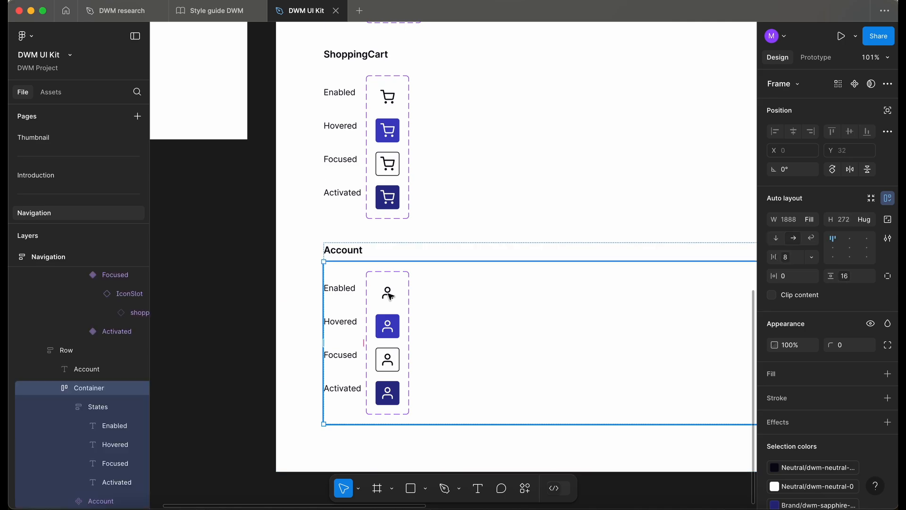
double_click(389, 296)
double_click(389, 294)
double_click(389, 294)
key(shift+Return)
scroll(459, 317, up, 5)
scroll(459, 316, right, 4)
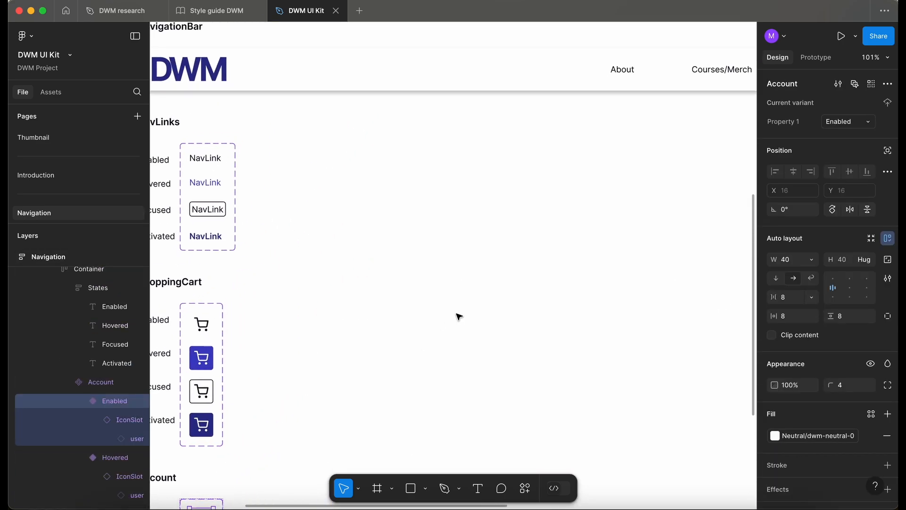
scroll(459, 317, down, 3)
scroll(458, 317, right, 3)
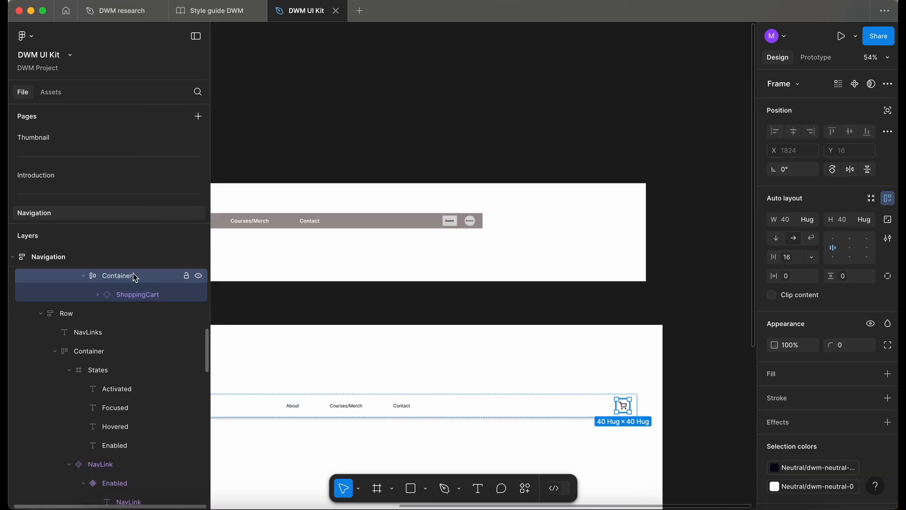
click(137, 294)
key(super+z)
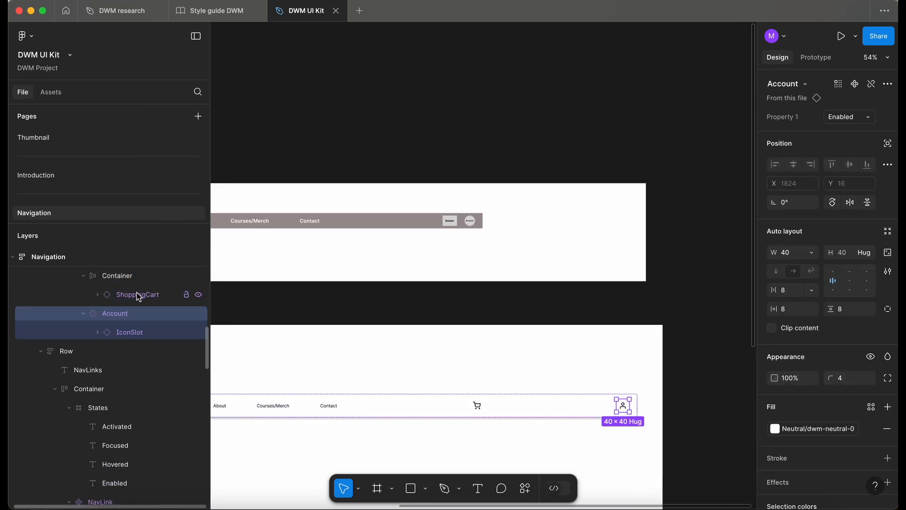
drag(140, 310, 148, 310)
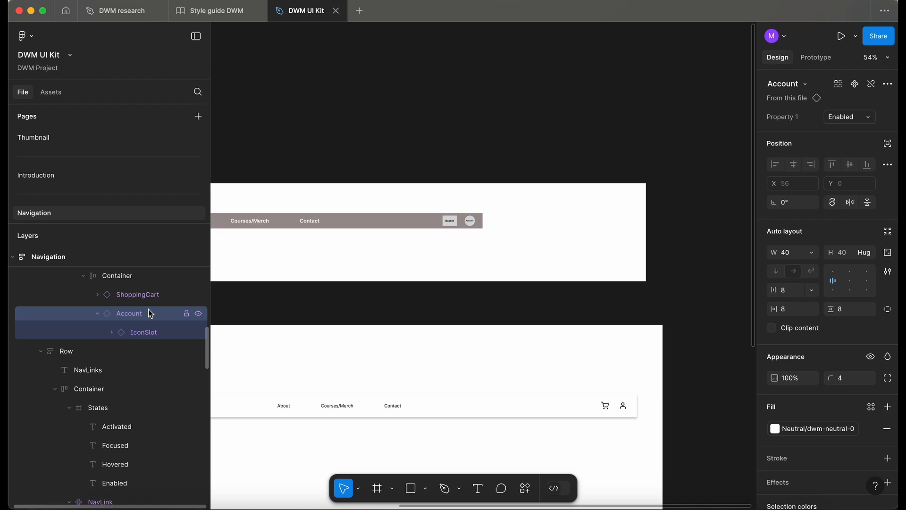
Set the icon container's gap to the 24px spacing variable.
scroll(643, 439, up, 5)
click(557, 341)
click(566, 342)
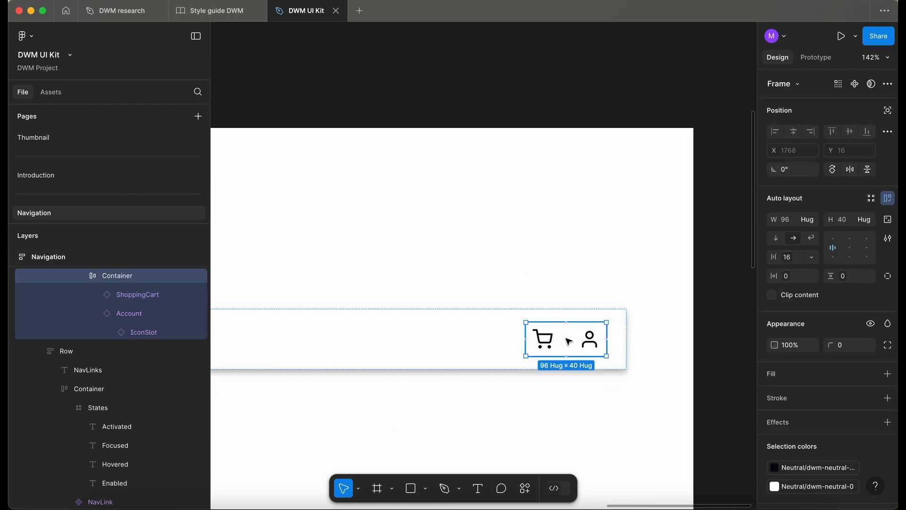
click(793, 262)
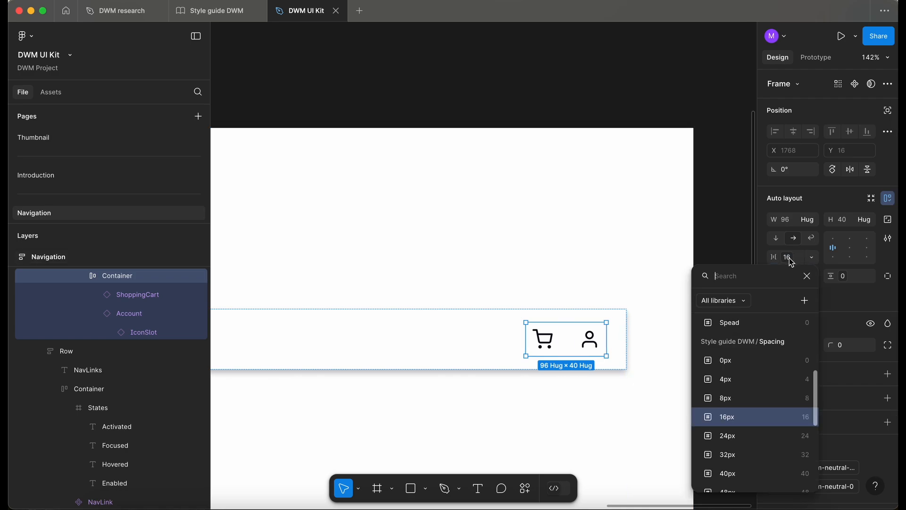
click(747, 433)
Inspect the cart and account instances in the navigation bar.
scroll(556, 404, down, 3)
click(545, 366)
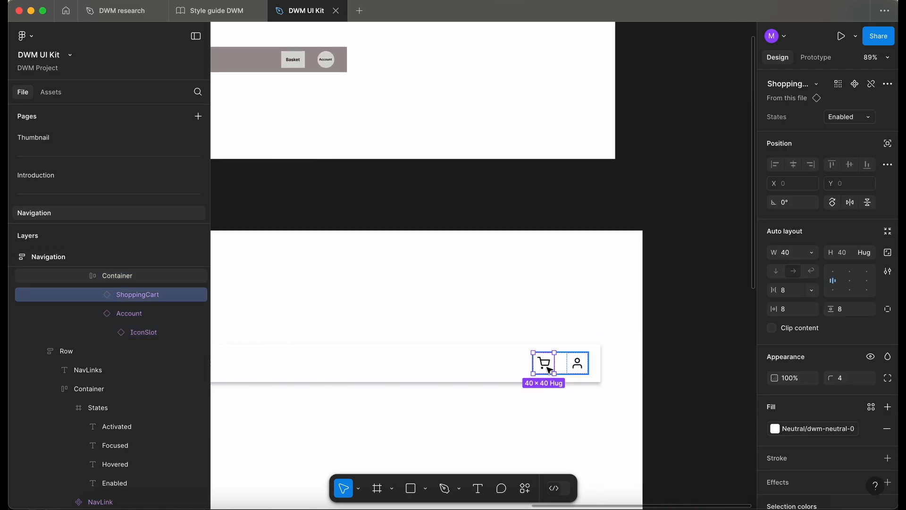
scroll(549, 369, up, 4)
click(619, 357)
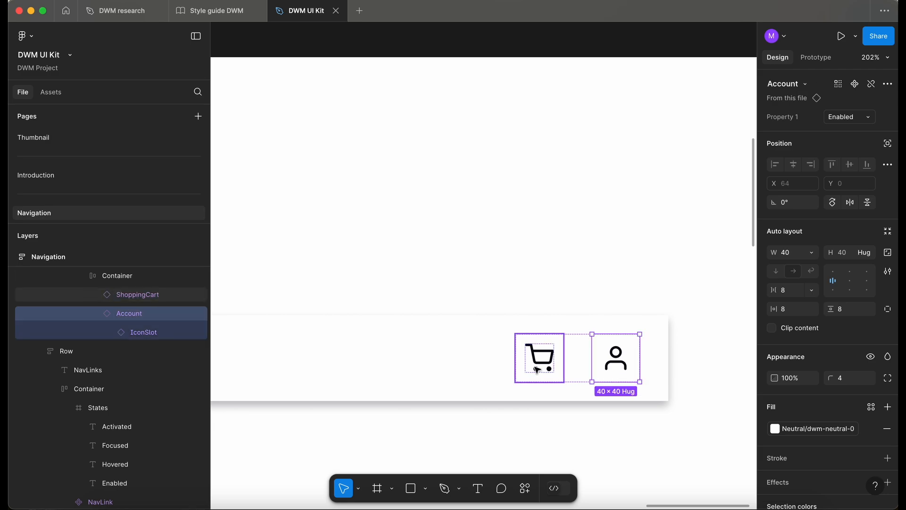
click(539, 357)
scroll(509, 352, down, 4)
scroll(509, 351, down, 2)
scroll(541, 227, down, 3)
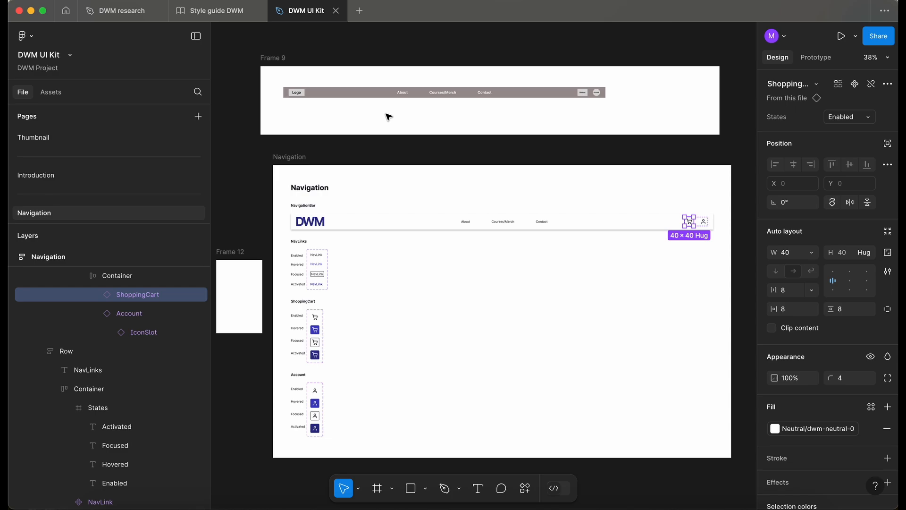
click(240, 190)
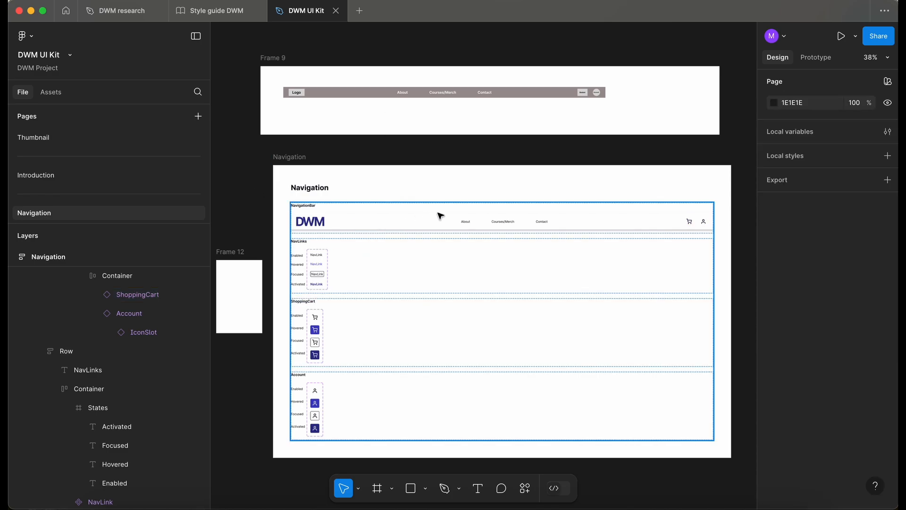
Turn the Small NavigationBar frame into a component.
click(444, 226)
double_click(443, 225)
scroll(444, 226, down, 2)
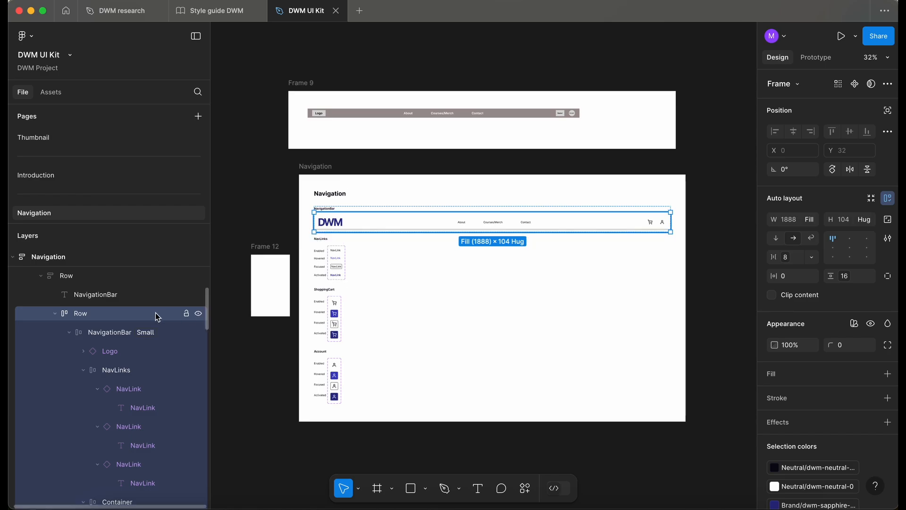
click(103, 336)
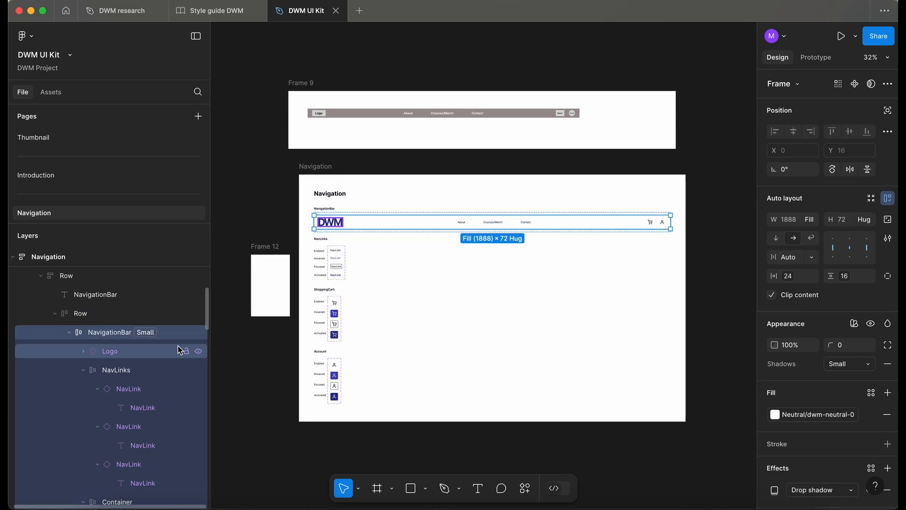
key(super+alt+k)
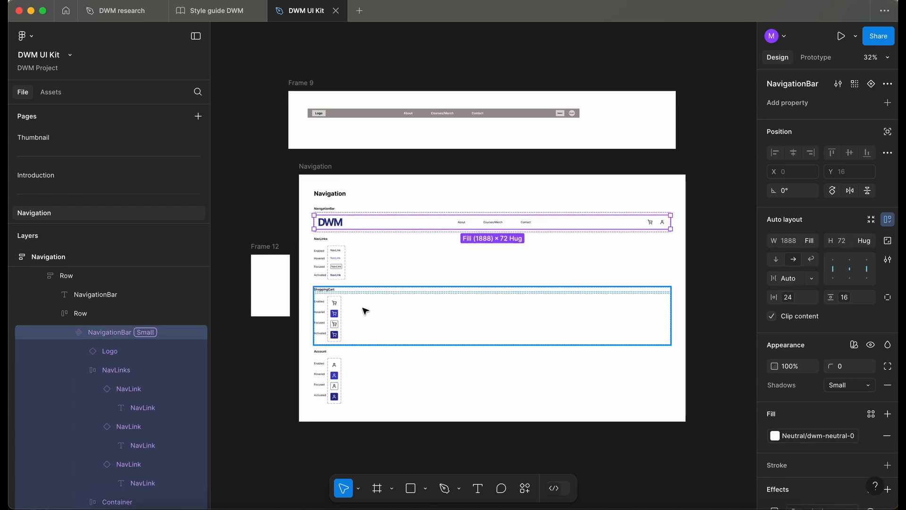
Move the NavigationBar component out below the Navigation frame on the canvas.
click(69, 332)
scroll(398, 145, down, 2)
drag(400, 148, 398, 391)
drag(398, 391, 398, 392)
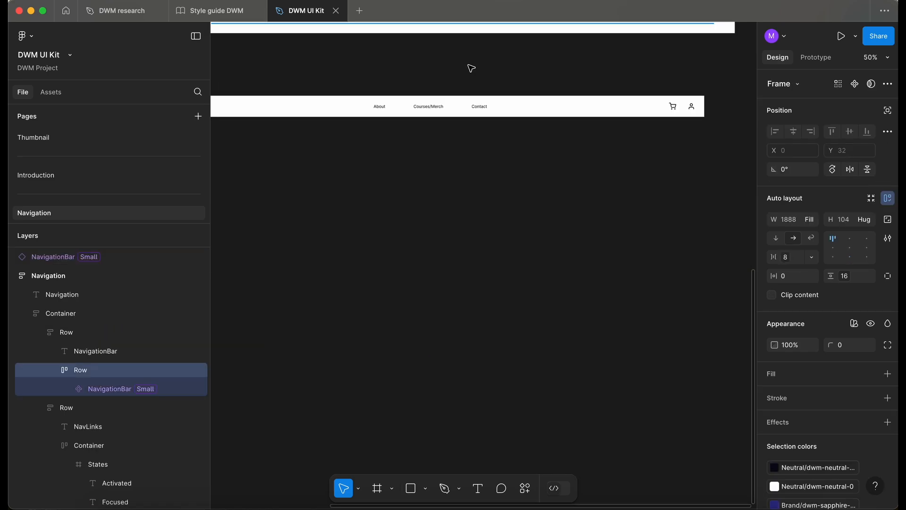
scroll(471, 68, up, 3)
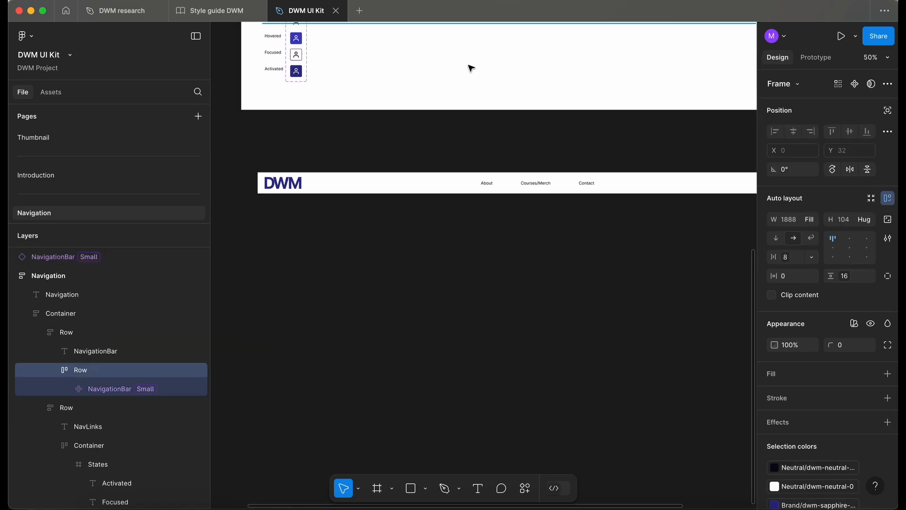
Examine the NavigationBar component's nav links and their layers.
double_click(494, 188)
click(494, 188)
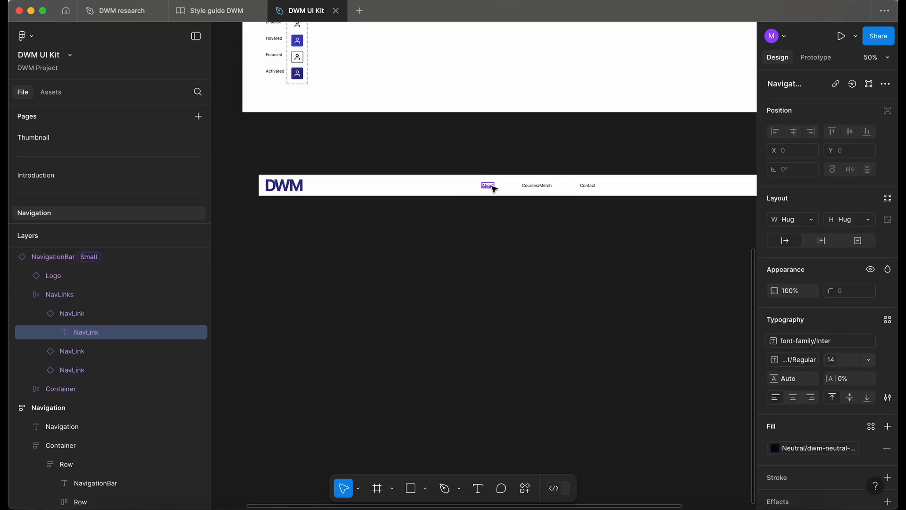
click(491, 212)
scroll(367, 199, down, 2)
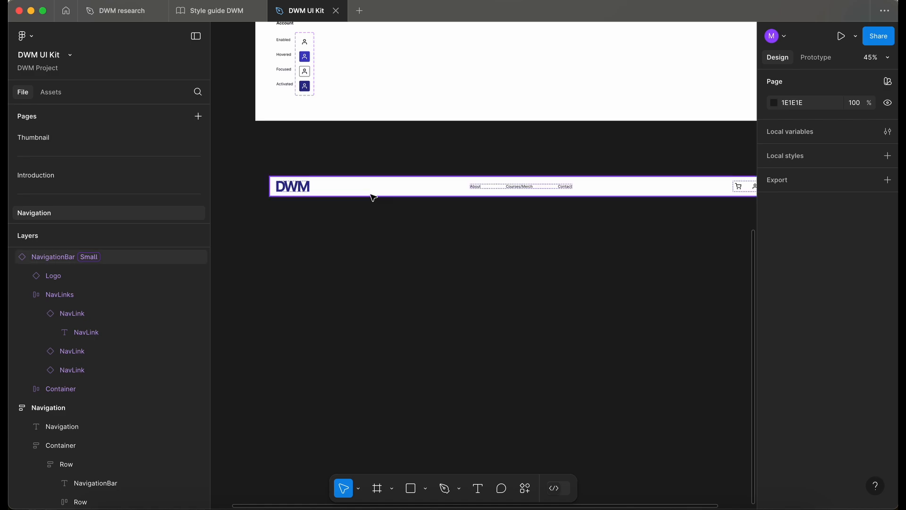
click(370, 194)
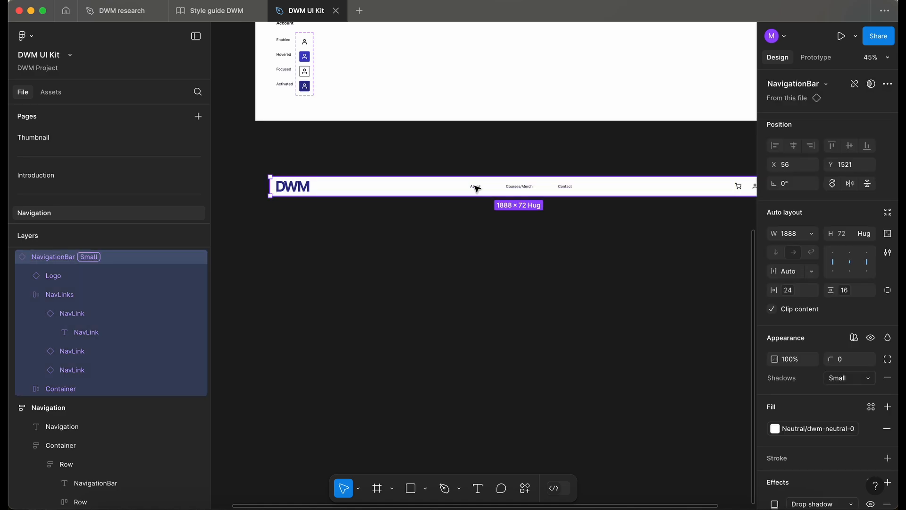
scroll(477, 189, right, 4)
scroll(476, 188, left, 3)
click(437, 181)
scroll(434, 178, up, 5)
scroll(435, 179, left, 2)
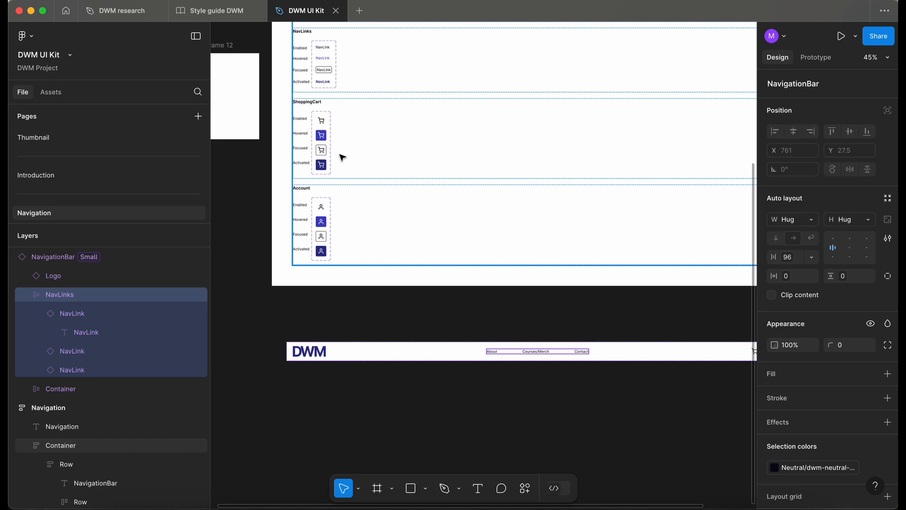
scroll(335, 186, down, 3)
scroll(336, 186, right, 3)
scroll(385, 261, up, 5)
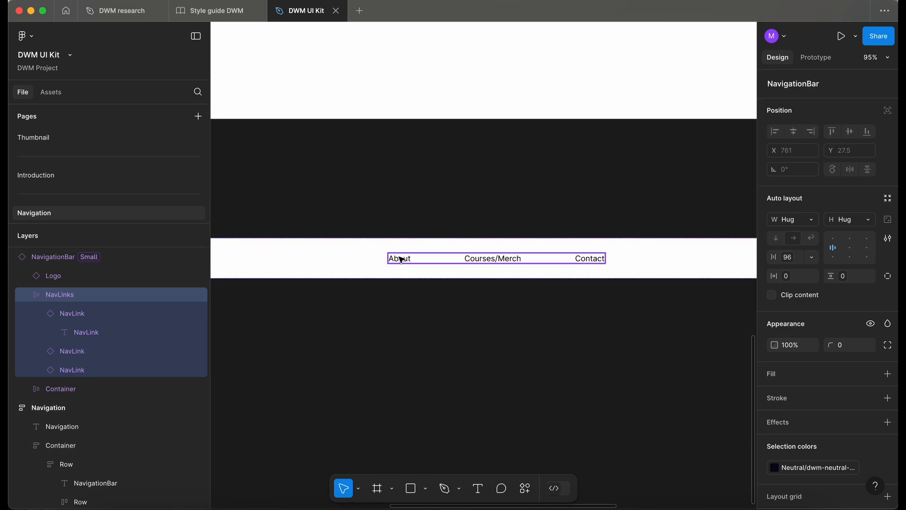
Set the About nav link instance's state to Focused.
click(400, 259)
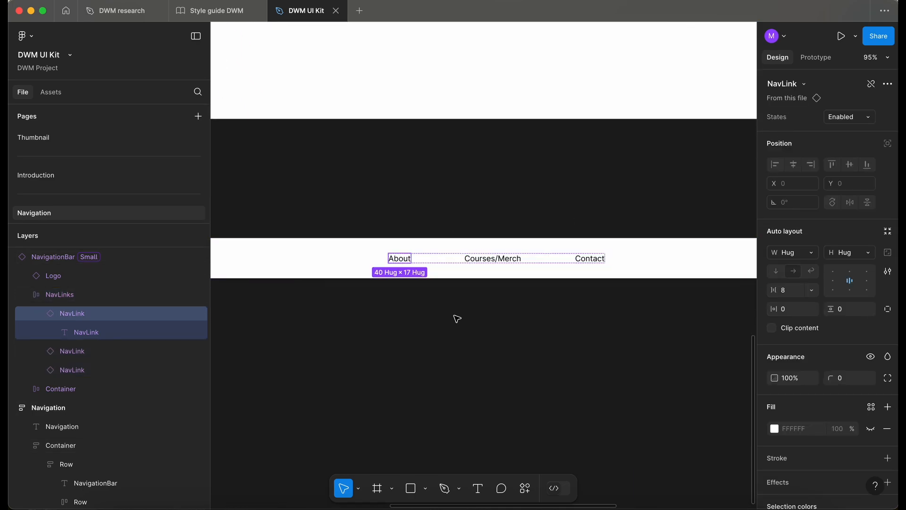
click(845, 117)
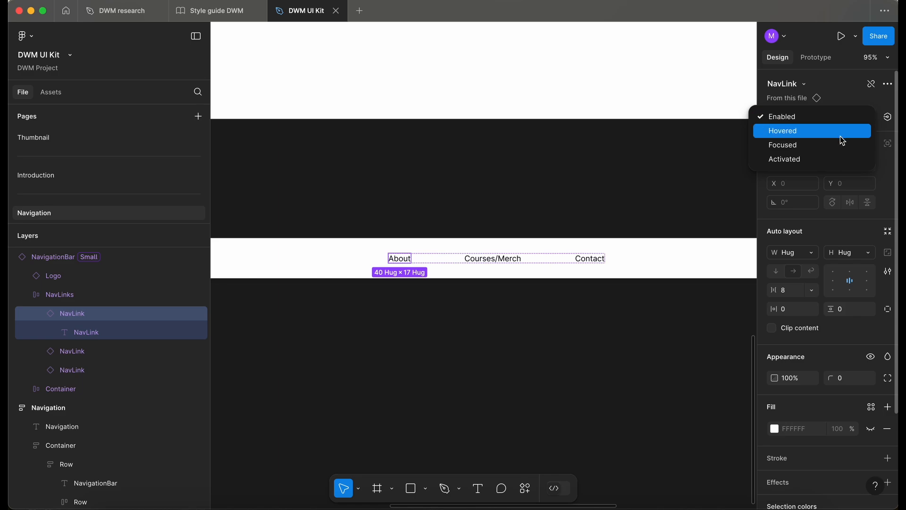
click(839, 144)
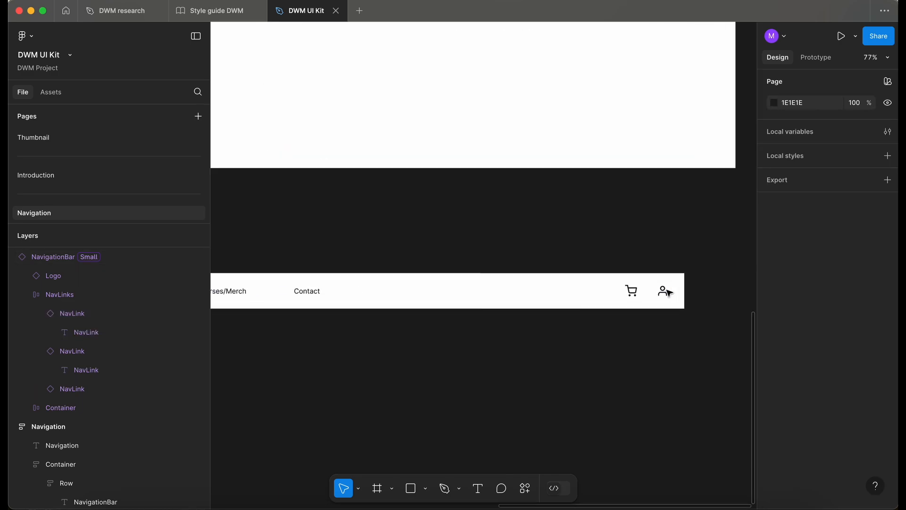
scroll(668, 292, up, 7)
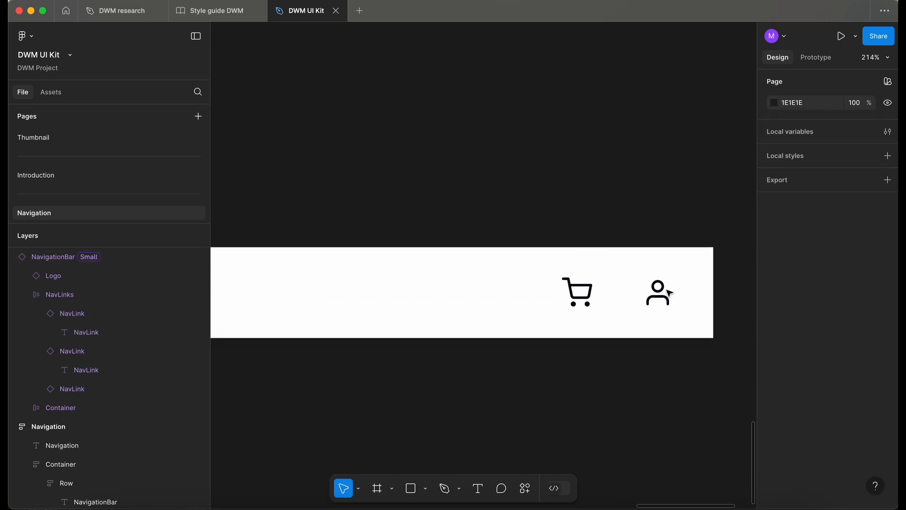
Set the Account icon instance's state in the NavigationBar to Activated.
click(657, 294)
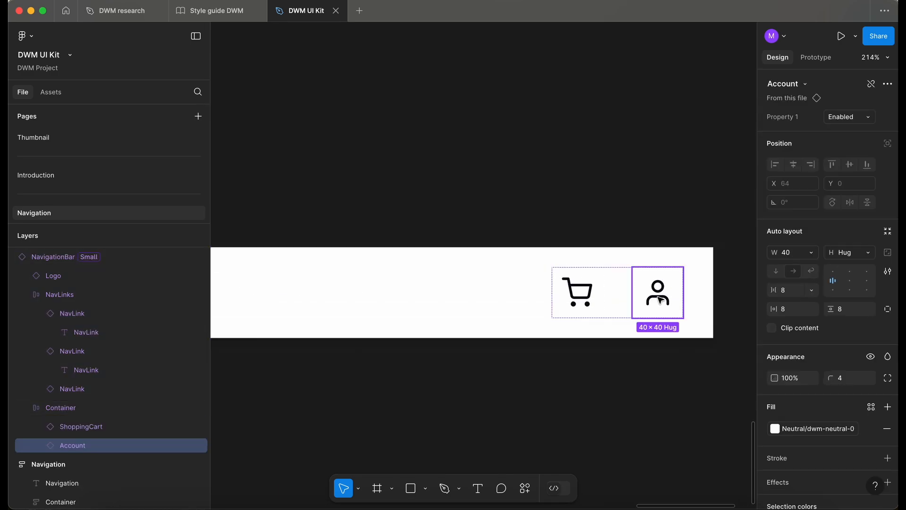
click(849, 117)
click(836, 102)
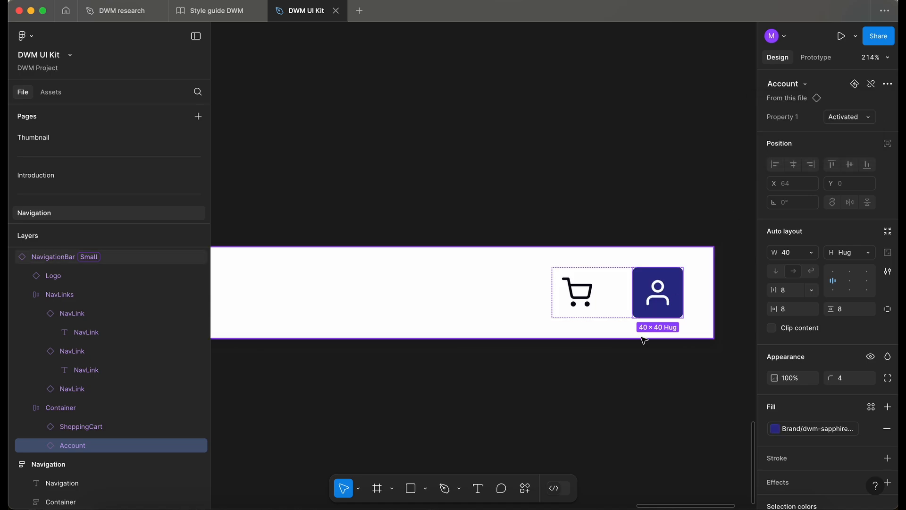
click(591, 411)
Examine the Navigation frame's NavigationBar and component sets.
scroll(591, 411, down, 5)
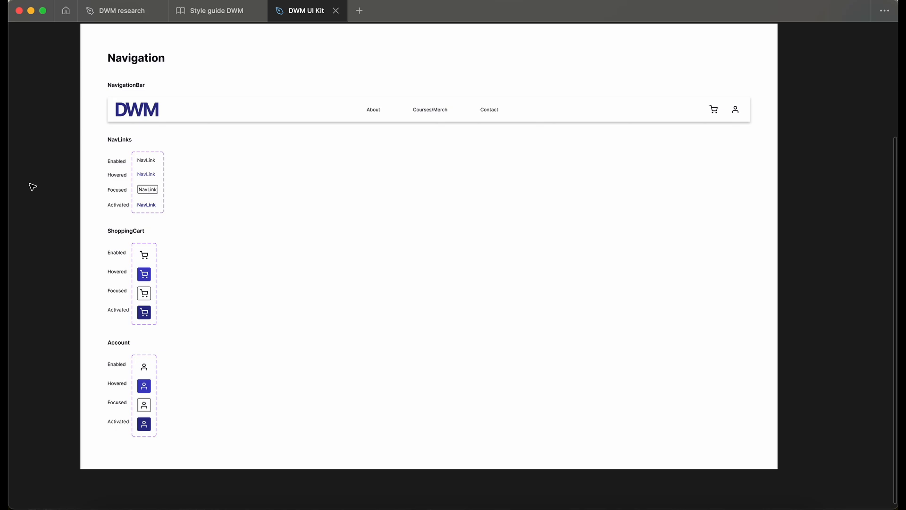
scroll(32, 187, up, 2)
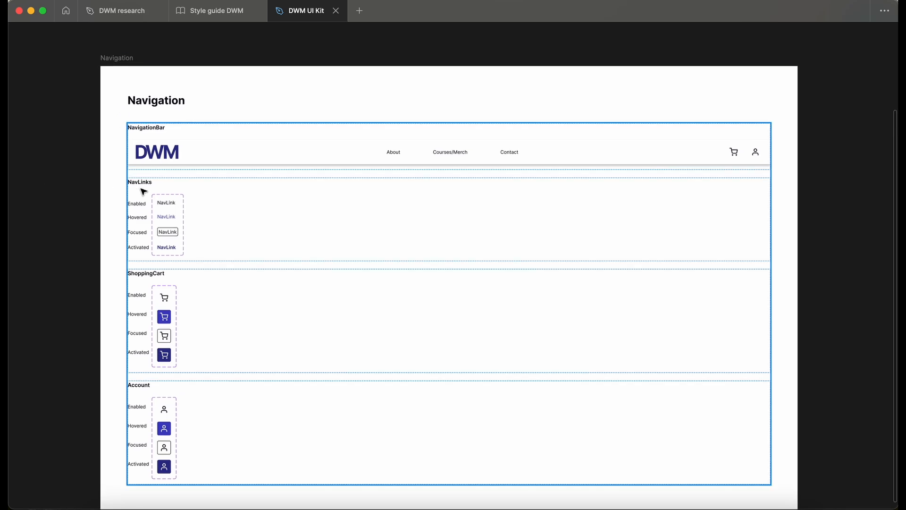
scroll(129, 204, up, 5)
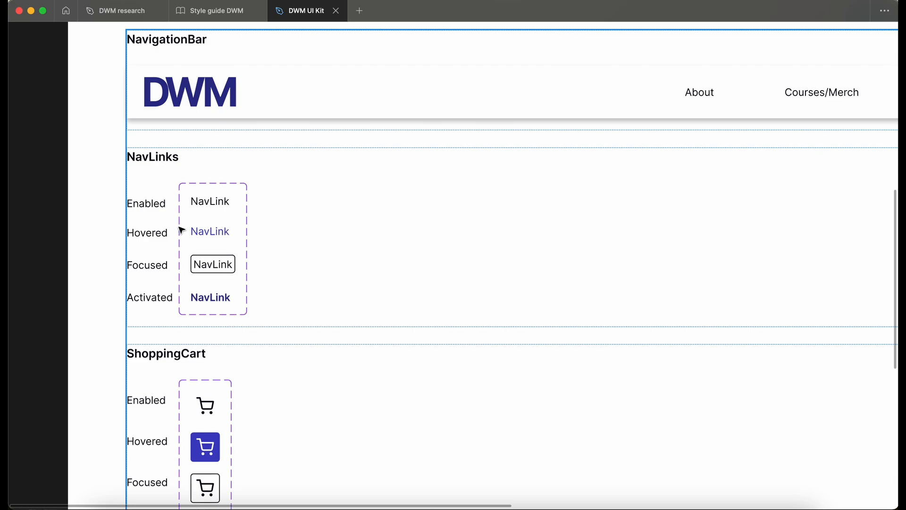
scroll(183, 232, down, 4)
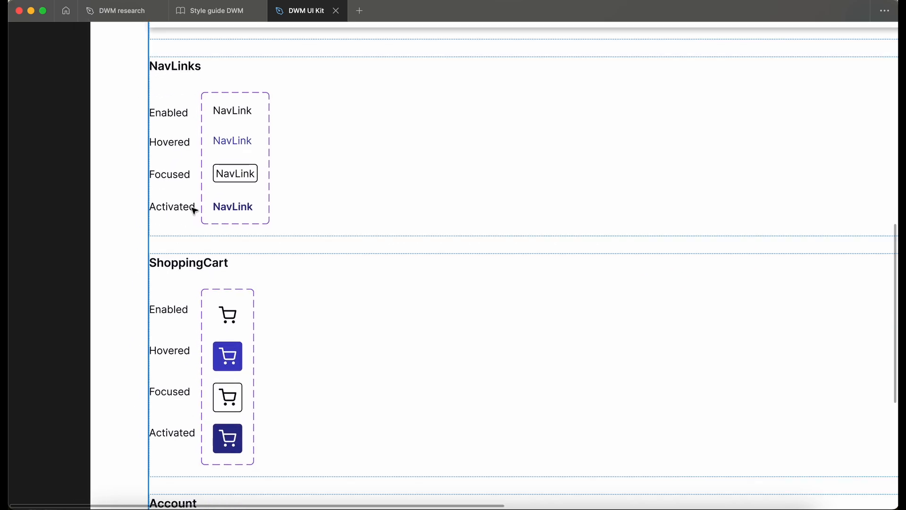
scroll(202, 188, down, 3)
scroll(202, 188, down, 3)
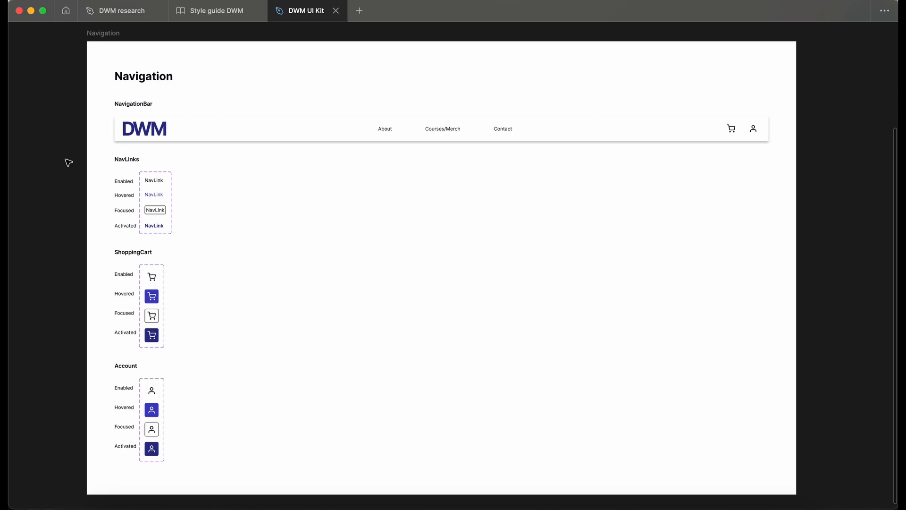
Rename the NavLink component set to _NavLink.
key(super+backslash)
click(263, 127)
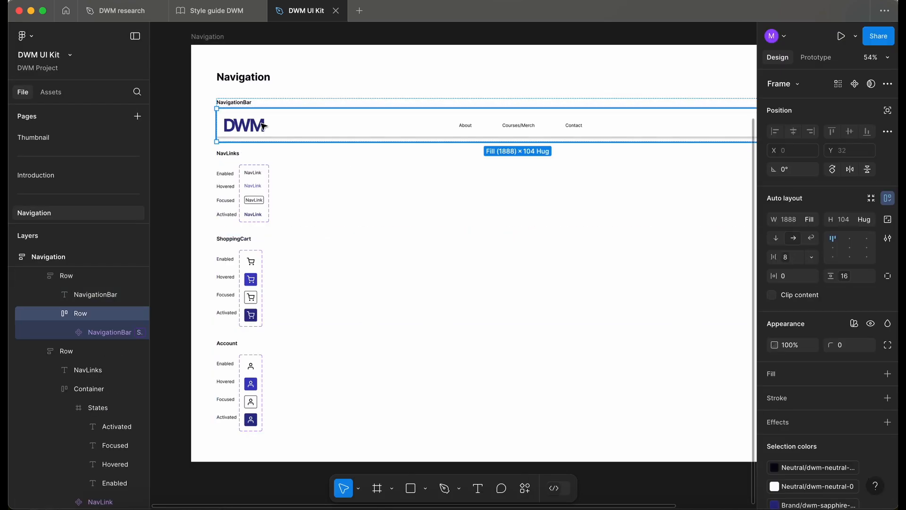
click(264, 127)
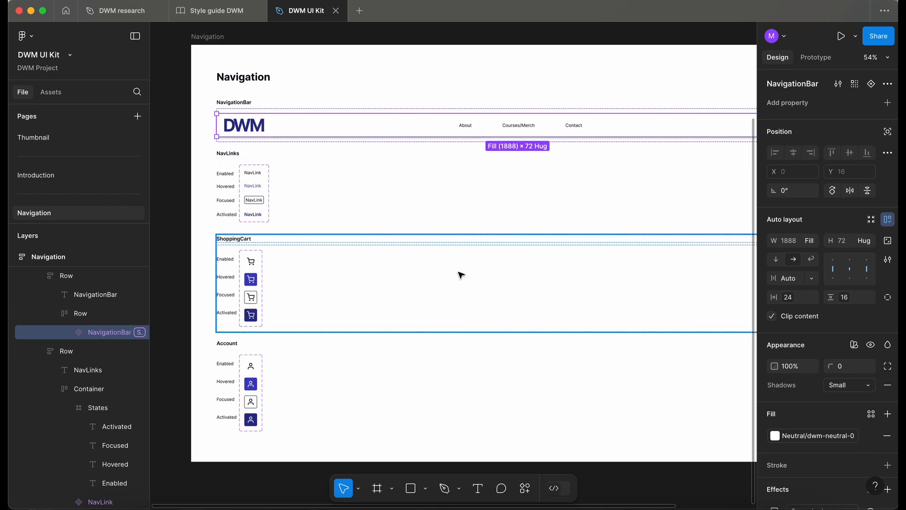
scroll(242, 208, up, 3)
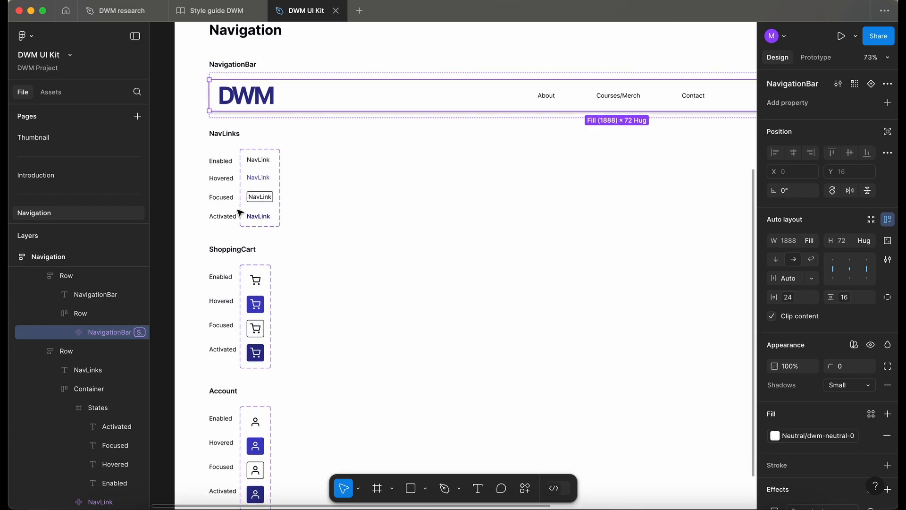
scroll(257, 196, down, 2)
click(302, 178)
click(303, 178)
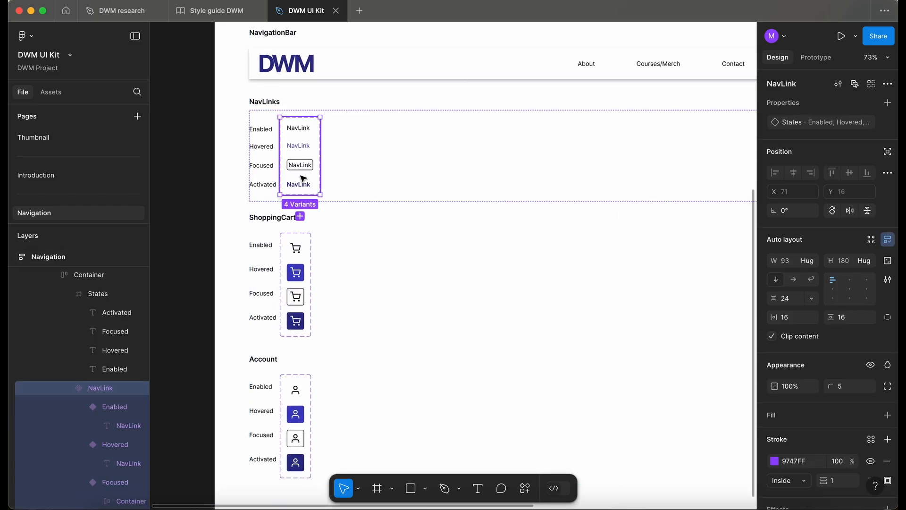
double_click(106, 391)
key(Left)
text(_)
Rename the ShoppingCart component set to _ShoppingCart.
click(294, 276)
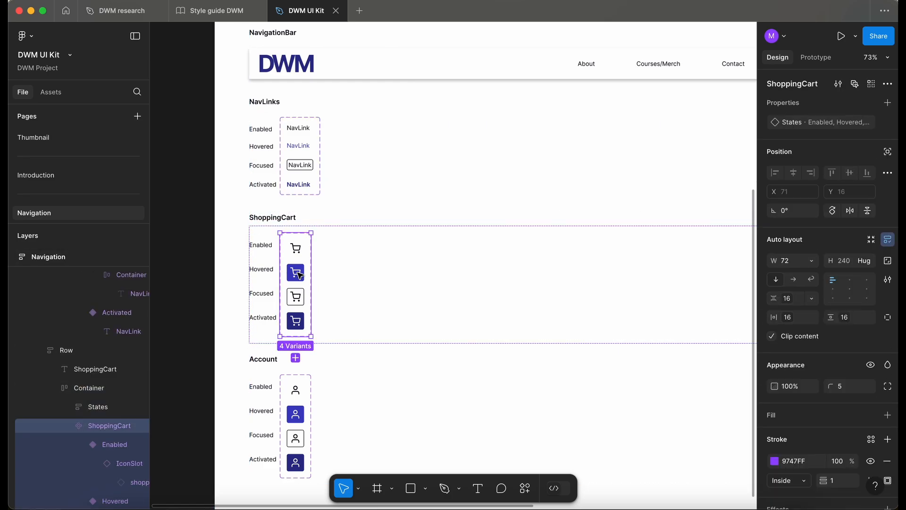
double_click(93, 427)
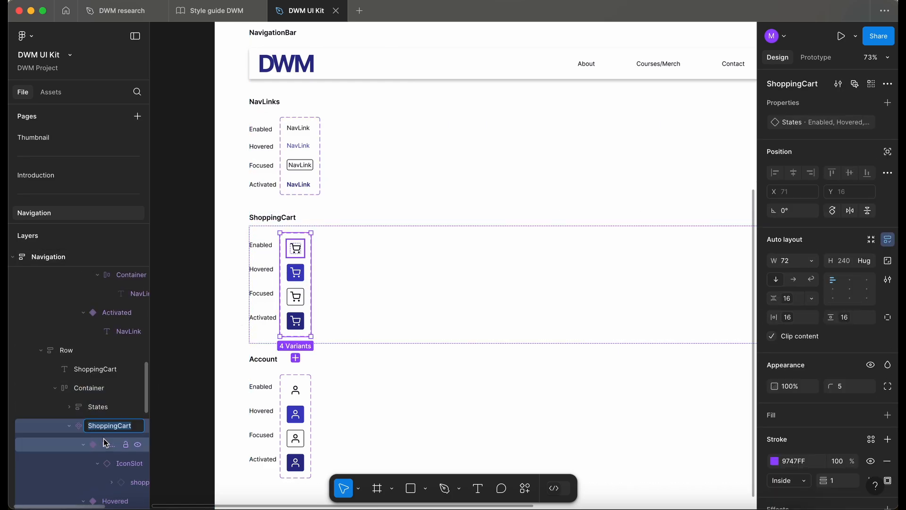
key(Left)
text(_)
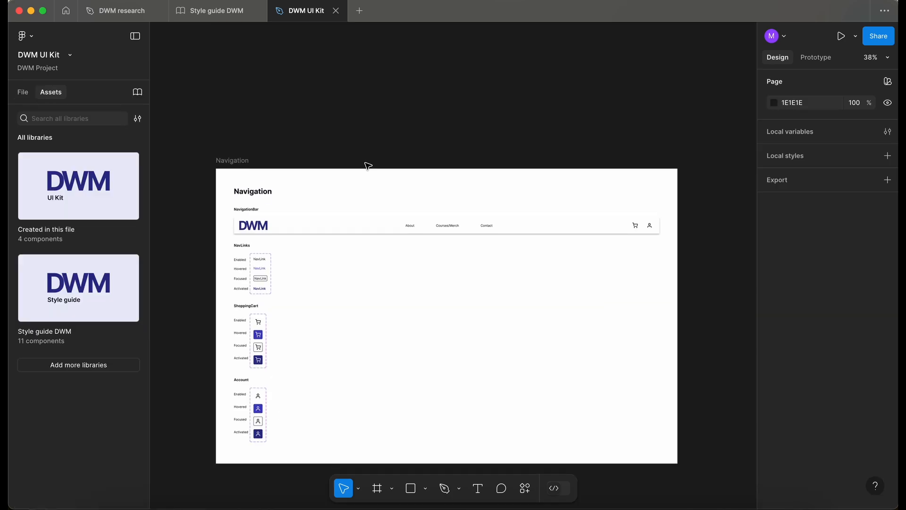
Publish the library with the description "Added the navigation bar component.".
click(138, 93)
click(640, 127)
click(386, 228)
text(Added the navigation bar component.)
click(579, 372)
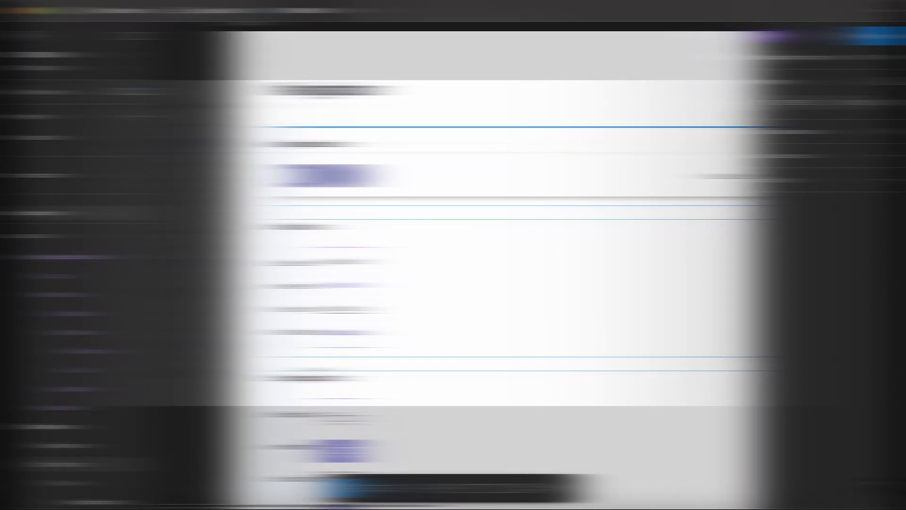
Inspect the Focused NavLink variant and the nav links inside the NavigationBar component.
scroll(332, 364, up, 5)
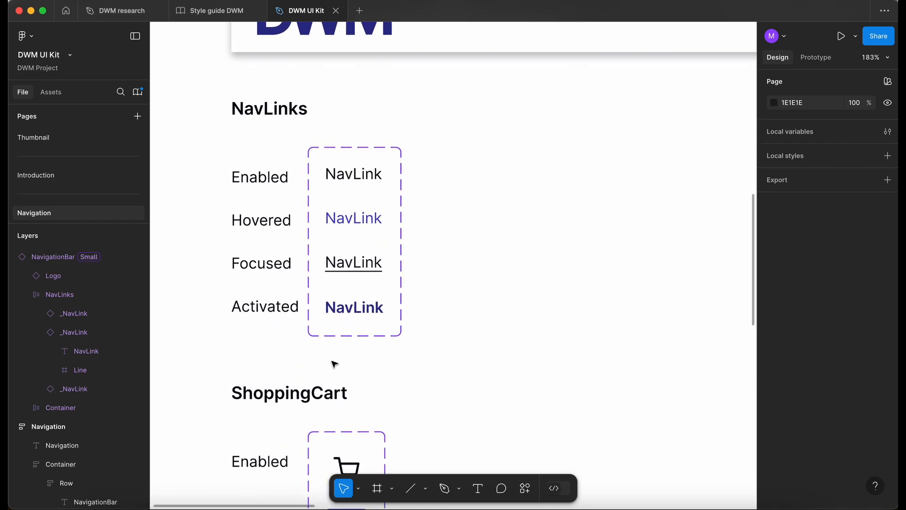
scroll(300, 298, left, 1)
scroll(300, 298, up, 1)
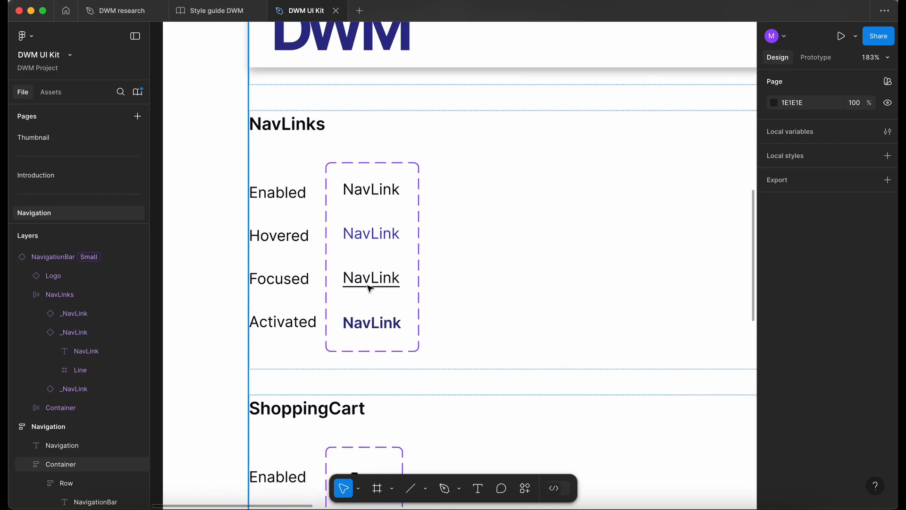
scroll(370, 289, up, 2)
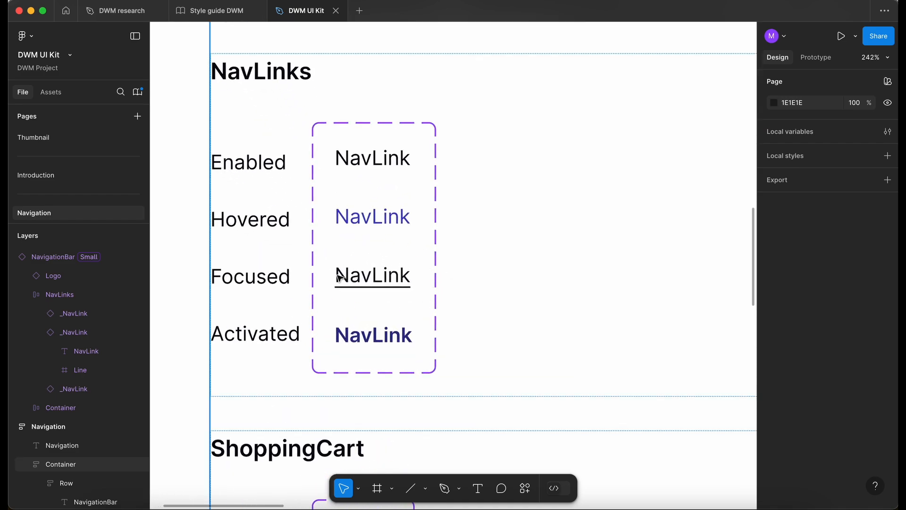
click(341, 287)
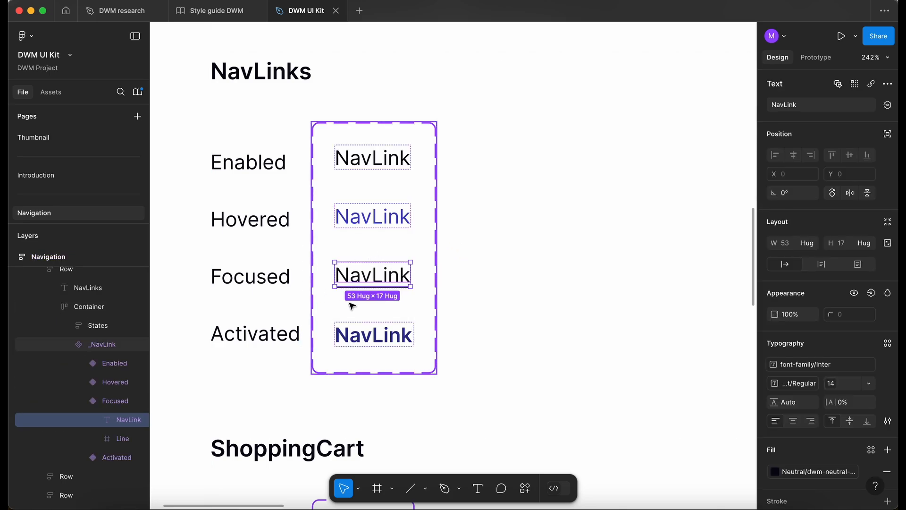
scroll(352, 306, down, 5)
scroll(351, 306, up, 5)
scroll(351, 306, right, 8)
scroll(352, 306, up, 5)
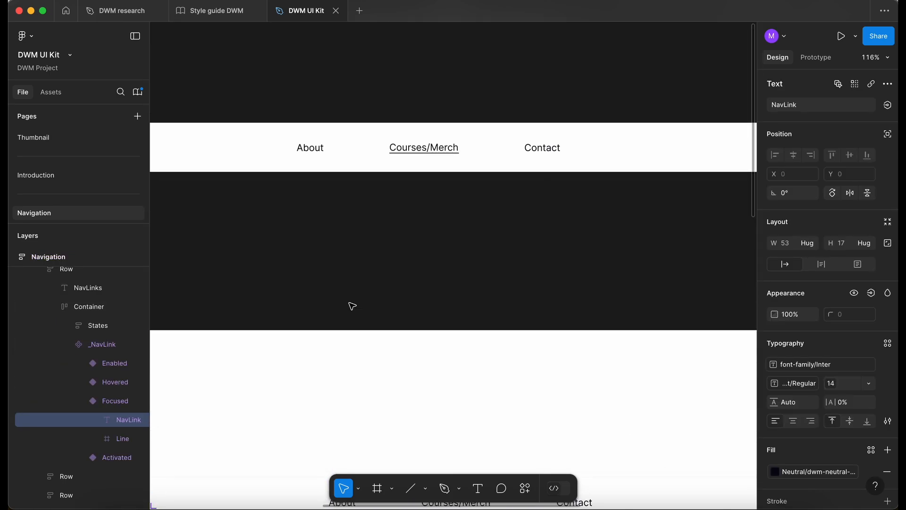
click(428, 150)
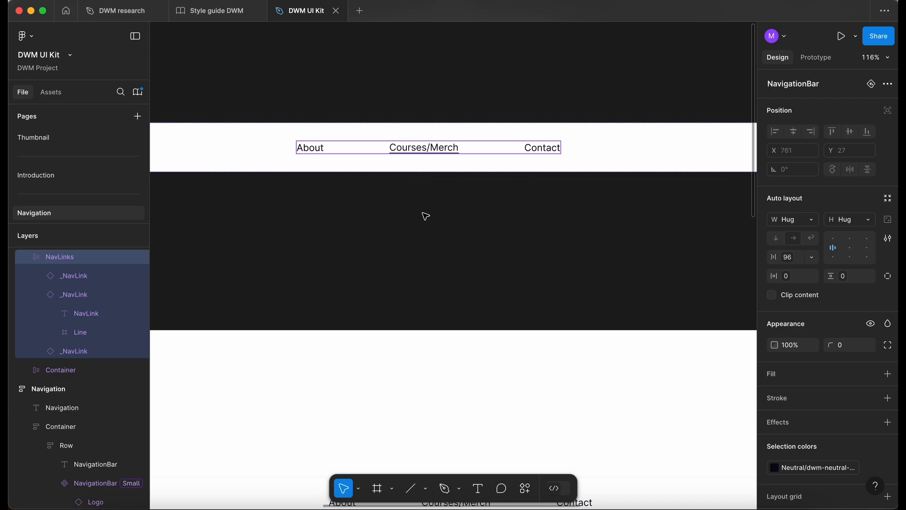
scroll(425, 216, down, 5)
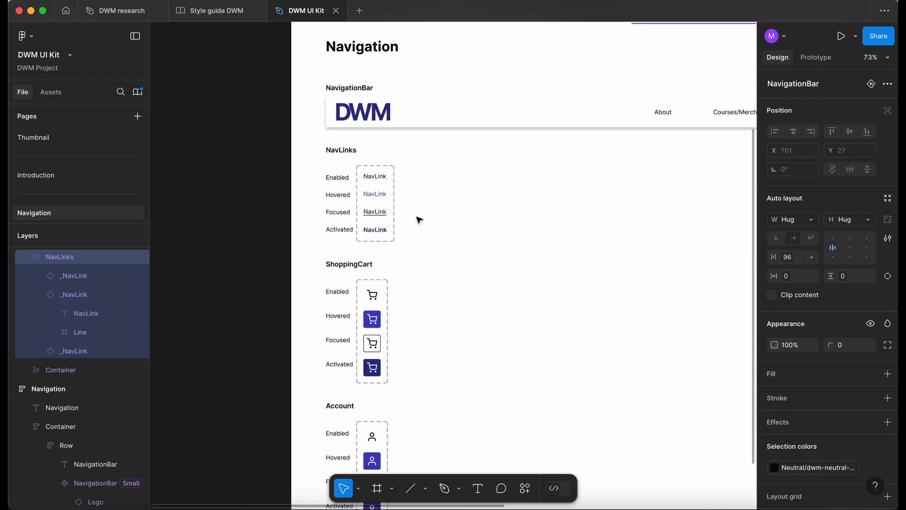
scroll(343, 233, up, 5)
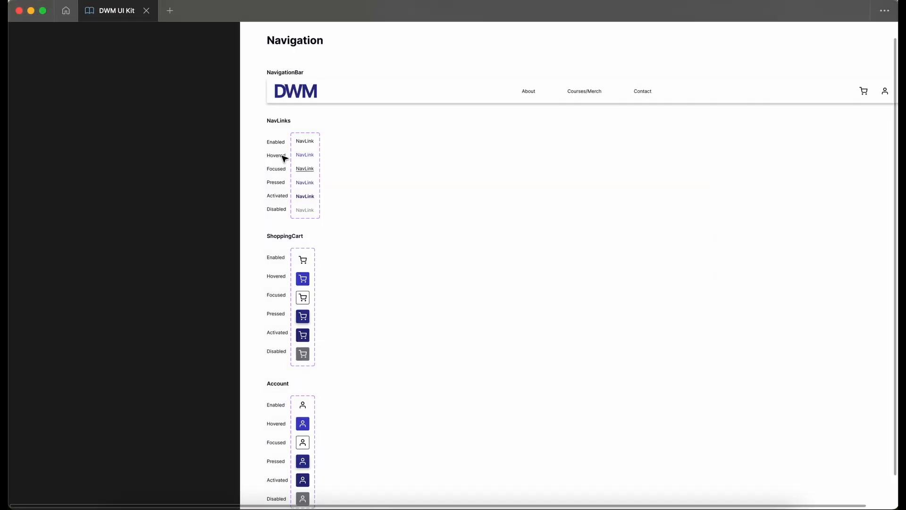
Review the NavLinks, ShoppingCart and Account component sets with all their states.
scroll(285, 158, up, 5)
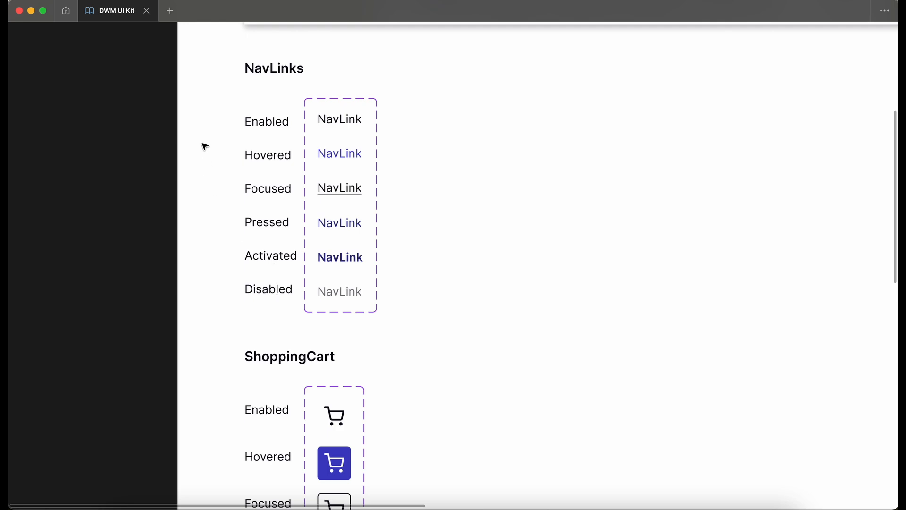
scroll(219, 123, down, 5)
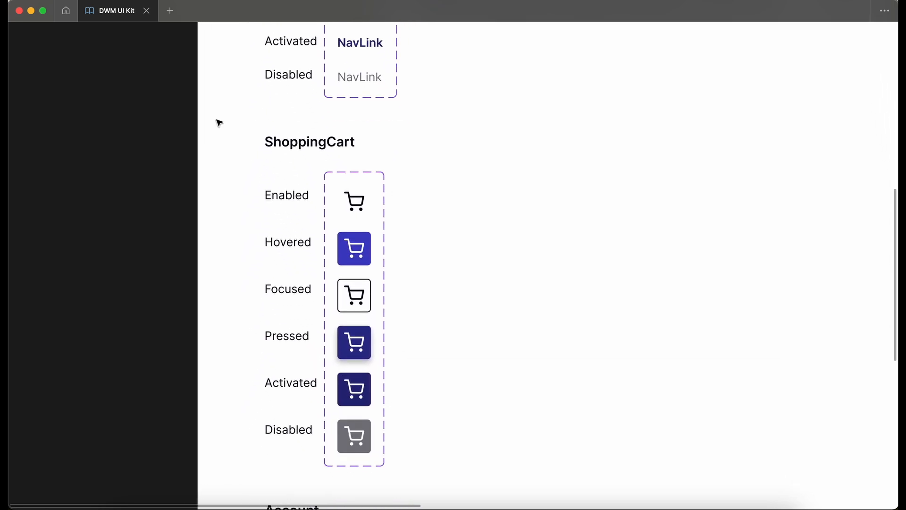
scroll(219, 123, down, 7)
scroll(219, 122, down, 1)
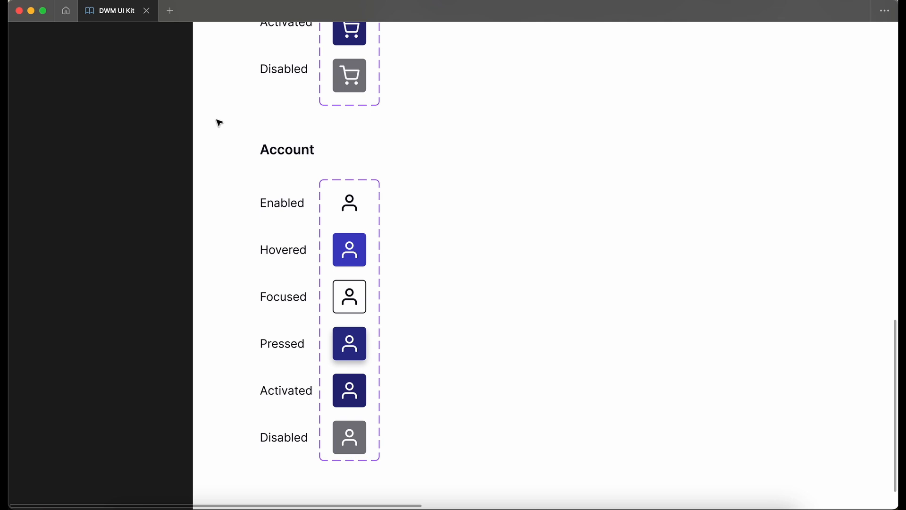
scroll(219, 123, up, 2)
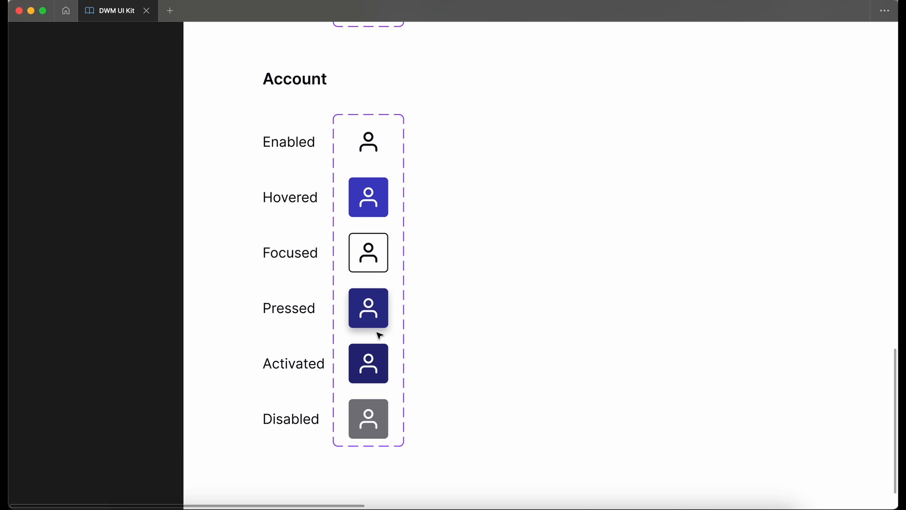
scroll(380, 335, up, 5)
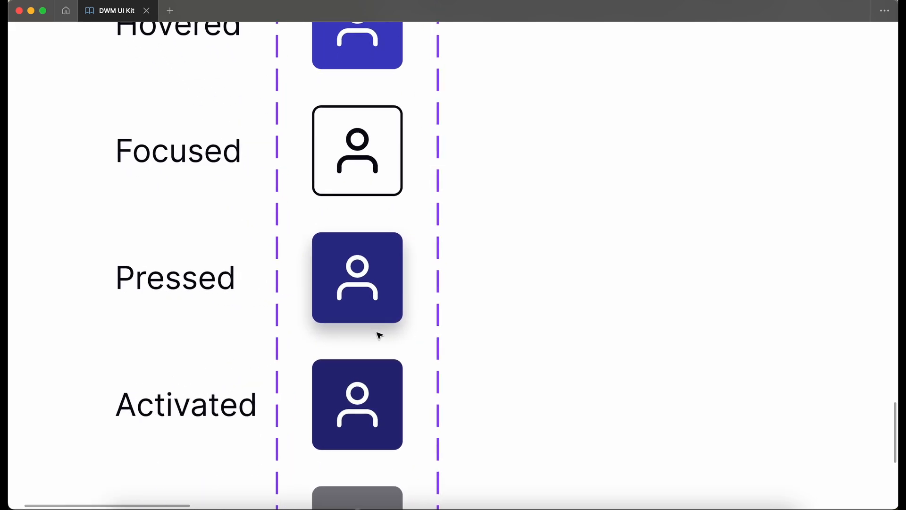
scroll(379, 336, down, 5)
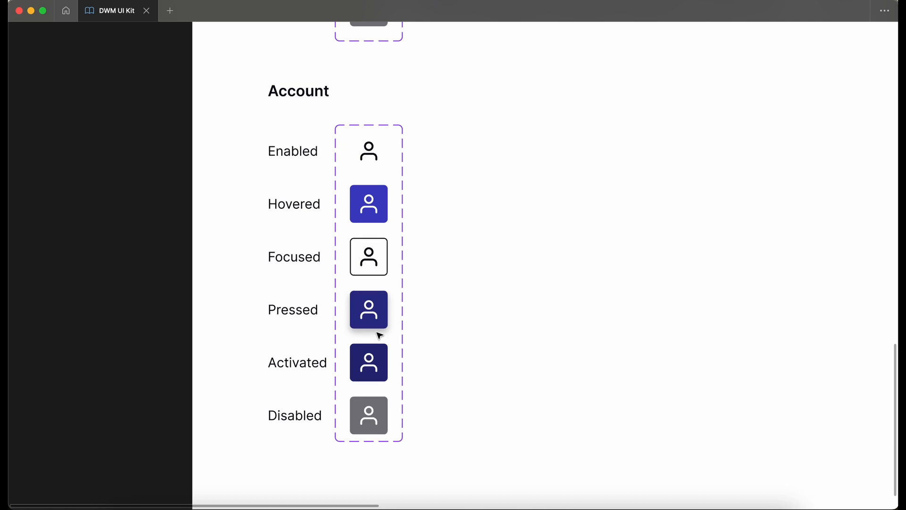
scroll(273, 351, down, 5)
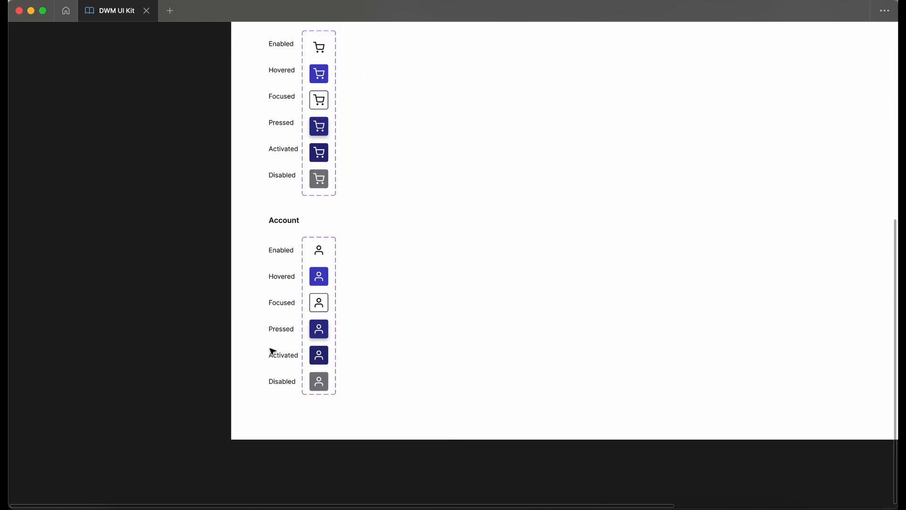
scroll(241, 332, up, 10)
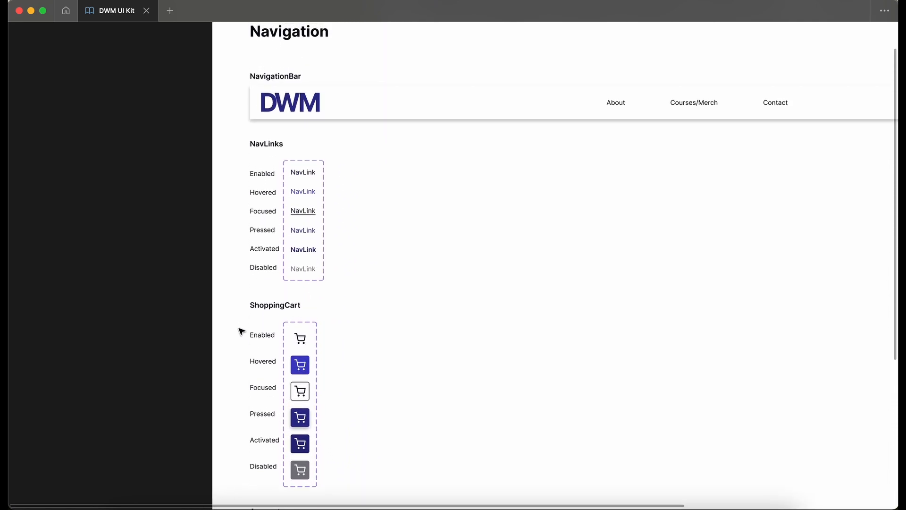